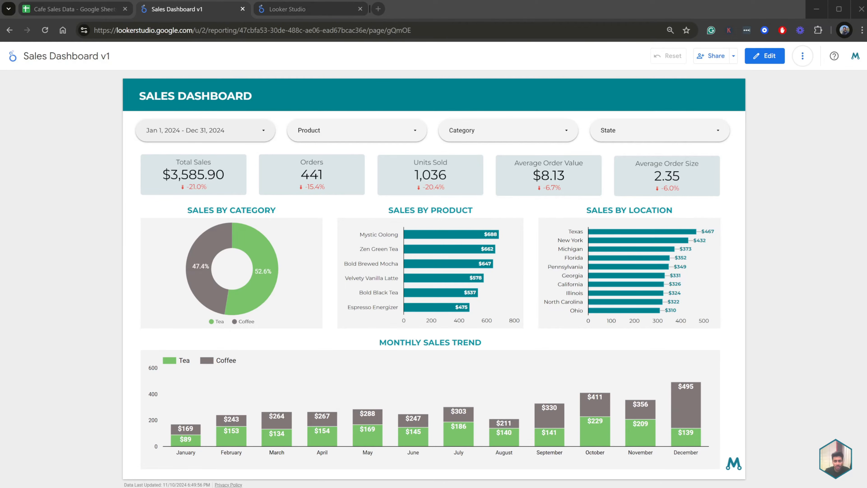
# Step: Switch to the Cafe Sales Data spreadsheet in Google Sheets and look over its order records and order IDs
pyautogui.click(712, 221)
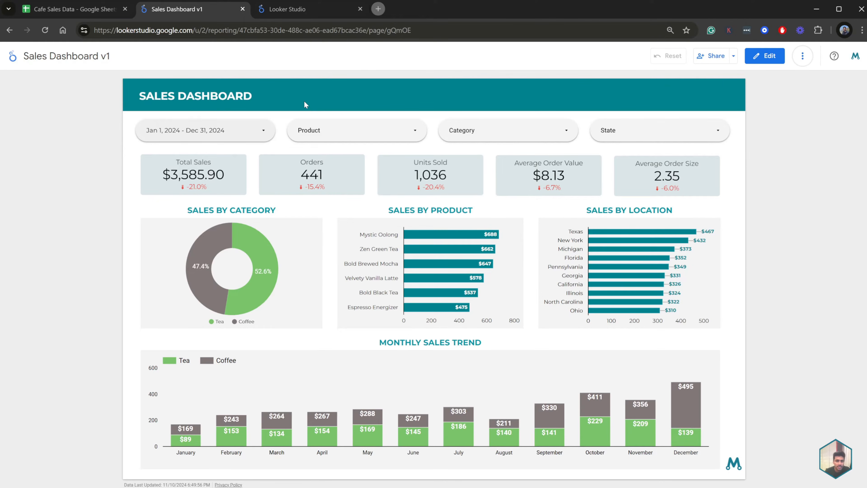
pyautogui.click(75, 10)
pyautogui.click(287, 211)
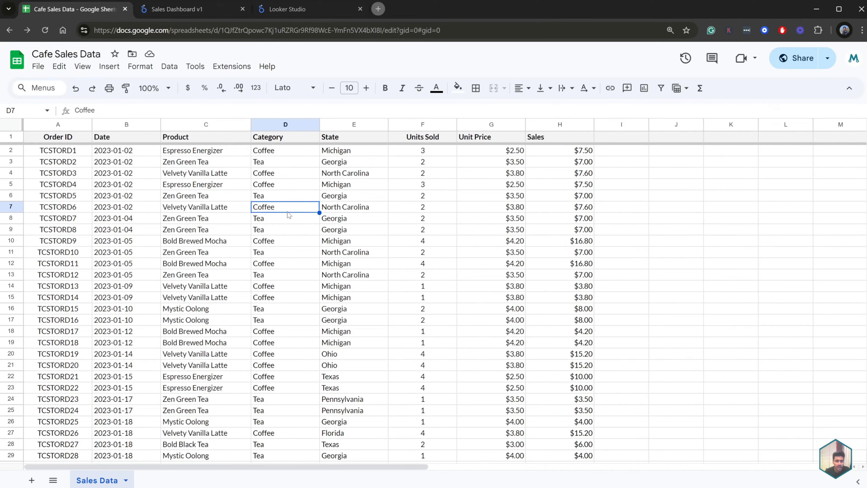
pyautogui.scroll(-5, 269, 206)
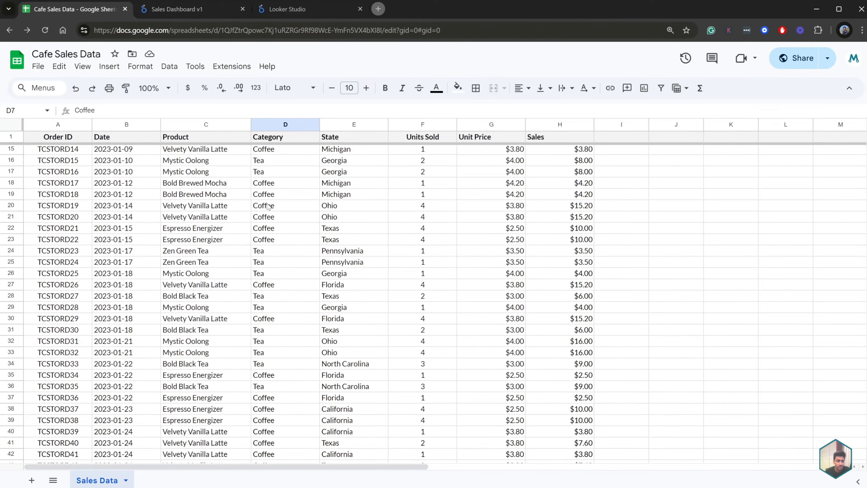
pyautogui.scroll(5, 268, 206)
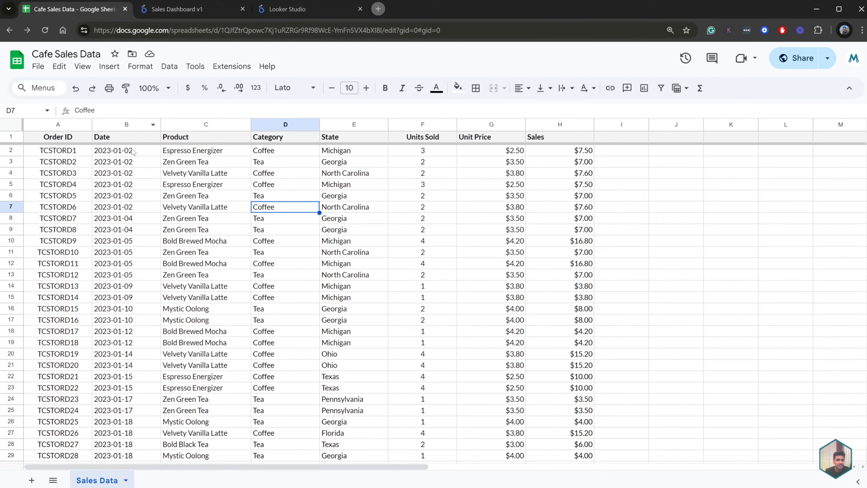
pyautogui.click(286, 174)
pyautogui.scroll(-3, 287, 177)
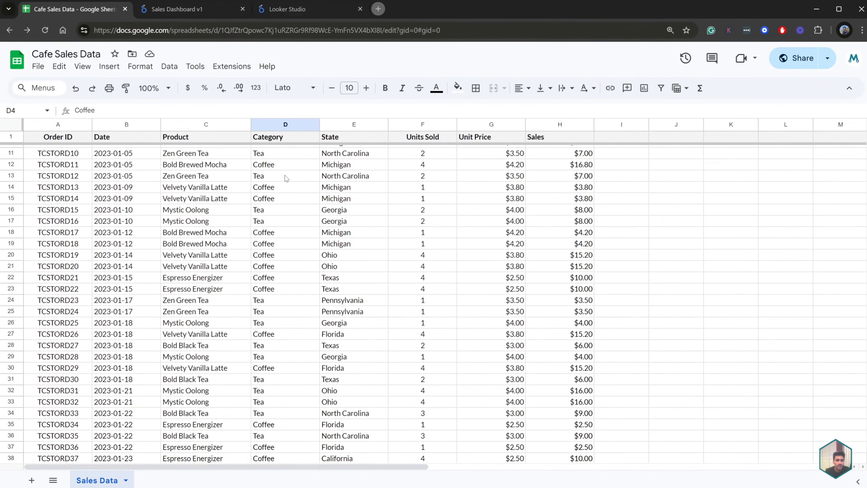
pyautogui.scroll(3, 287, 178)
pyautogui.click(68, 153)
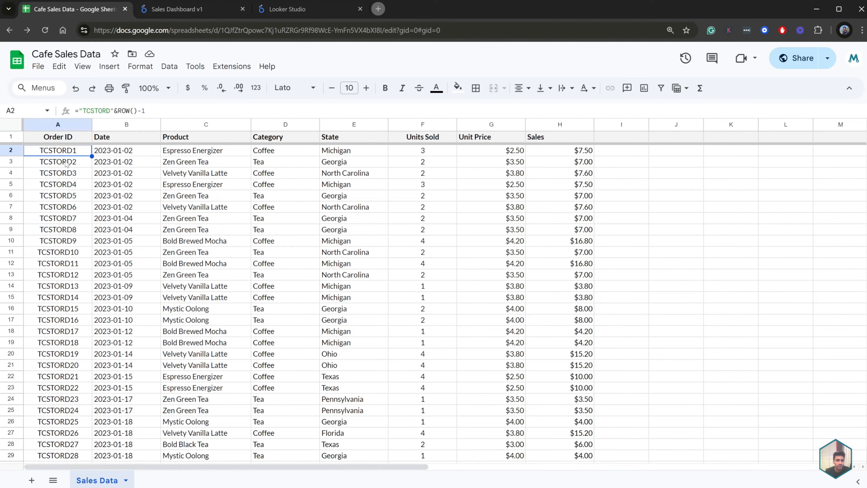
pyautogui.click(64, 175)
pyautogui.click(80, 219)
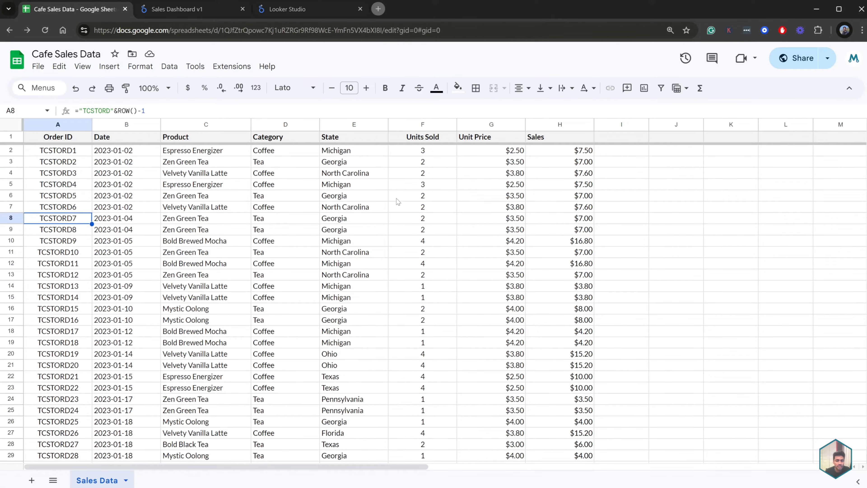
pyautogui.click(466, 197)
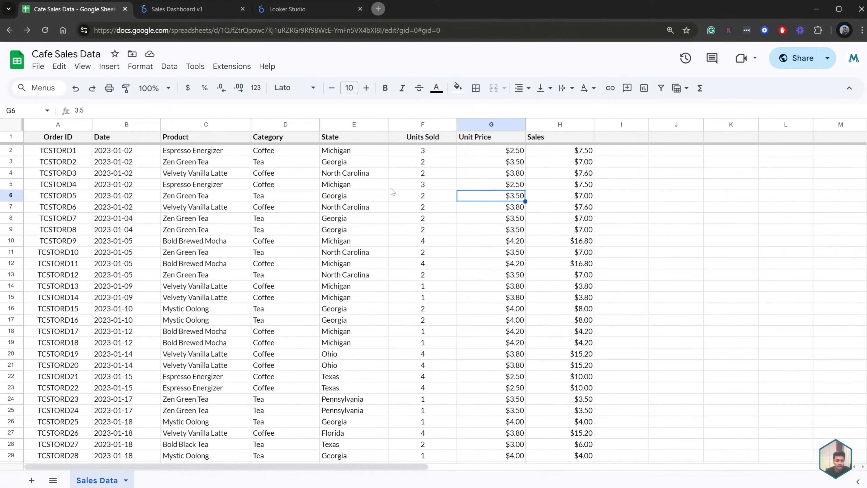
pyautogui.scroll(-6, 392, 192)
pyautogui.scroll(6, 391, 188)
# Step: Examine the date, product, category, state, units sold, unit price and sales fields of order TCSTORD3 in row 4
pyautogui.click(113, 171)
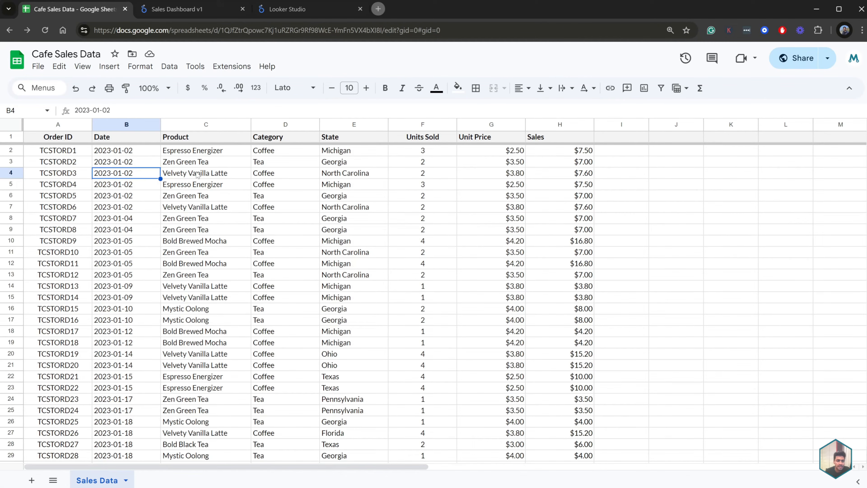
pyautogui.click(232, 174)
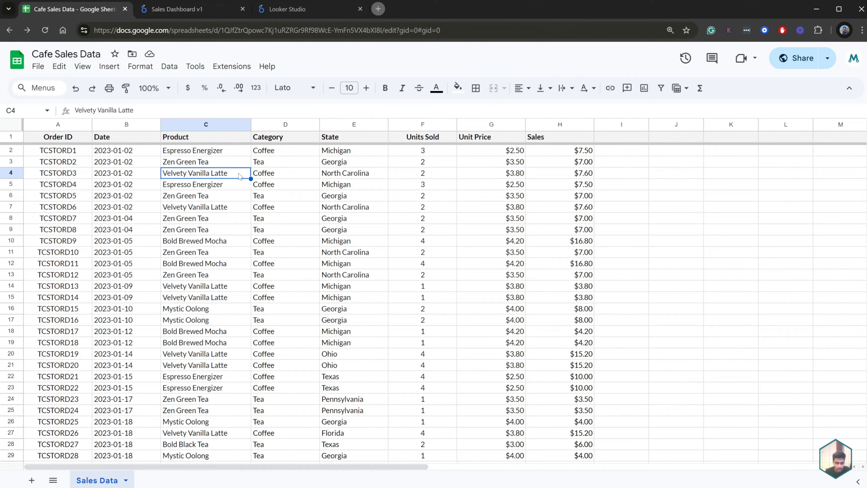
pyautogui.click(282, 176)
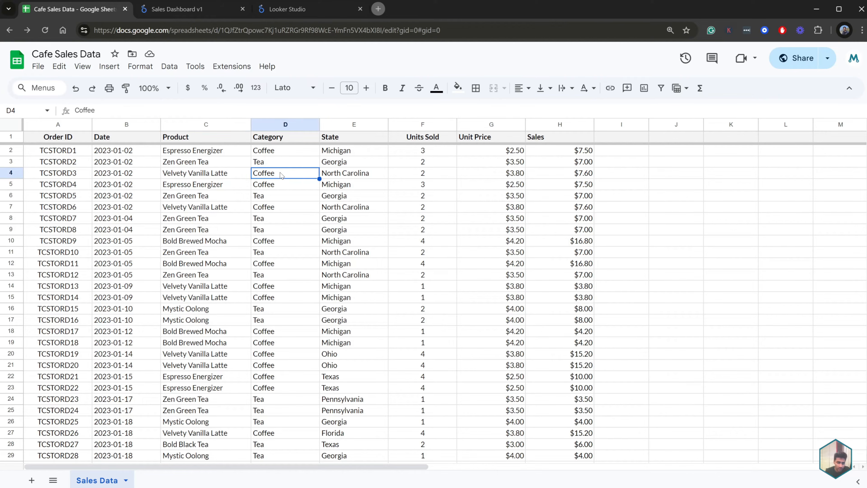
pyautogui.click(368, 176)
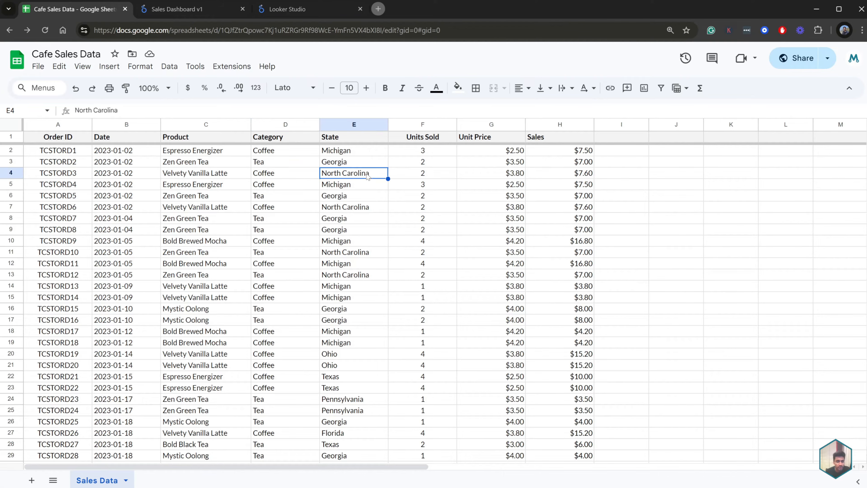
pyautogui.click(413, 176)
pyautogui.click(483, 175)
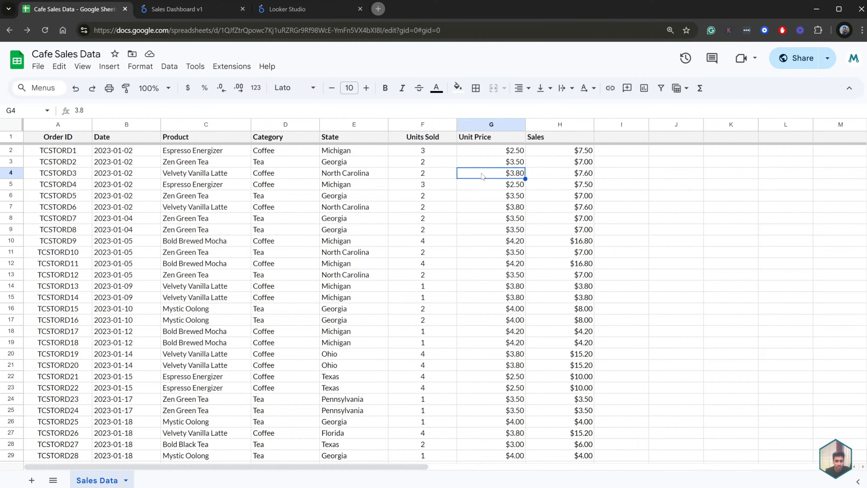
pyautogui.click(569, 174)
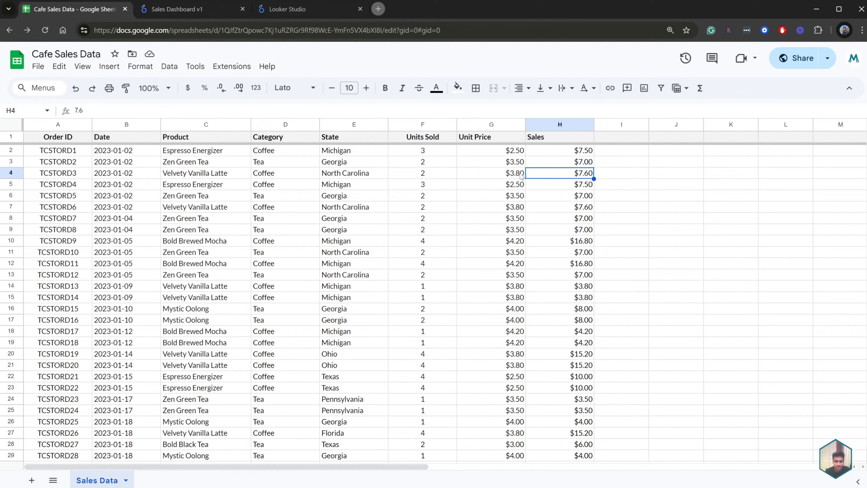
pyautogui.click(416, 174)
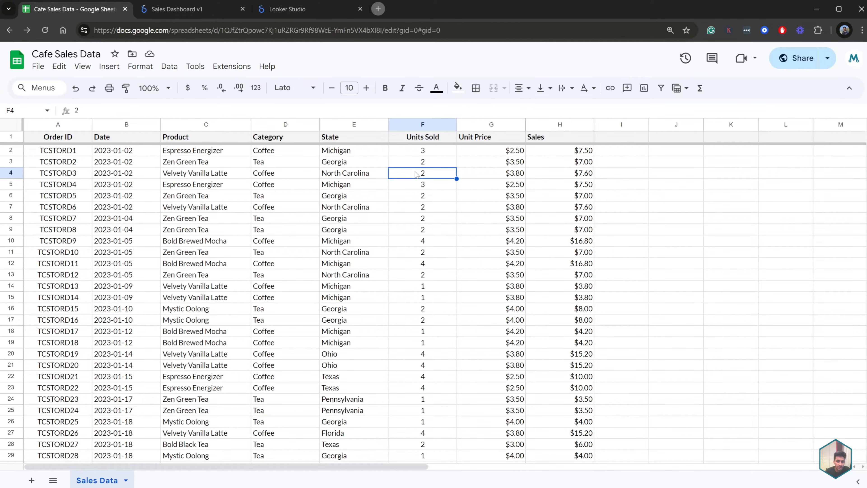
pyautogui.click(488, 175)
# Step: Look through the order rows further down the Sales Data sheet and return towards its beginning
pyautogui.scroll(-13, 488, 175)
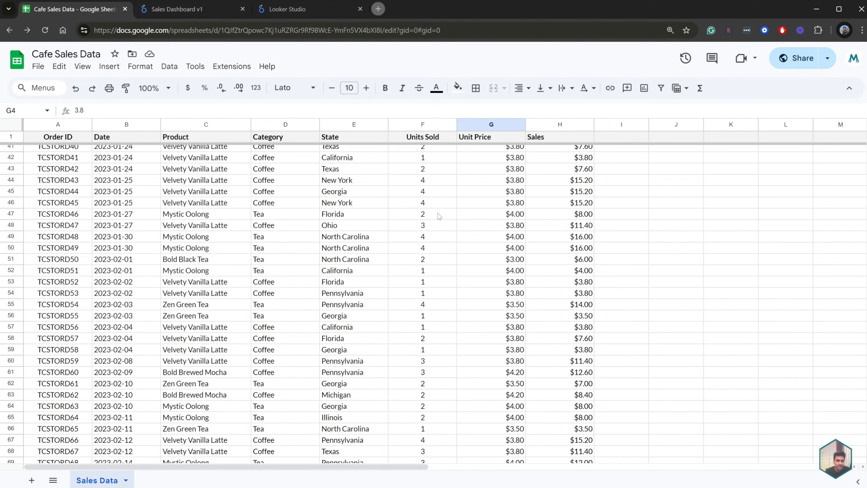
pyautogui.scroll(-5, 413, 225)
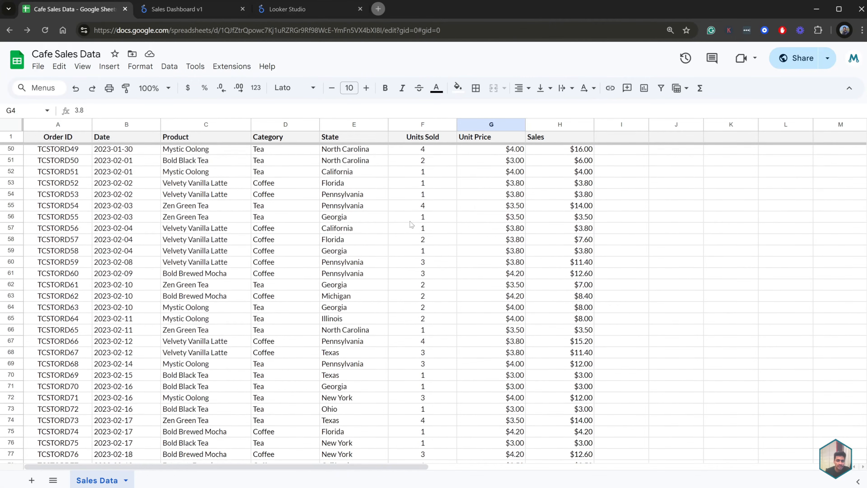
pyautogui.scroll(-8, 614, 235)
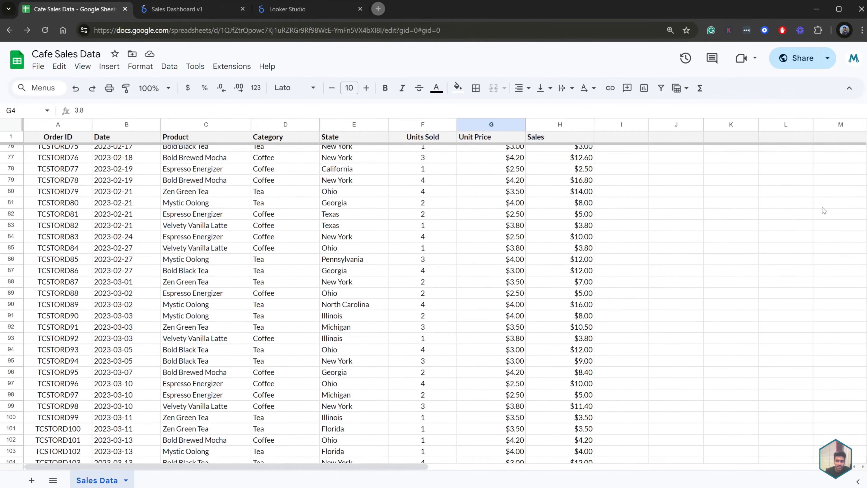
pyautogui.scroll(-7, 638, 302)
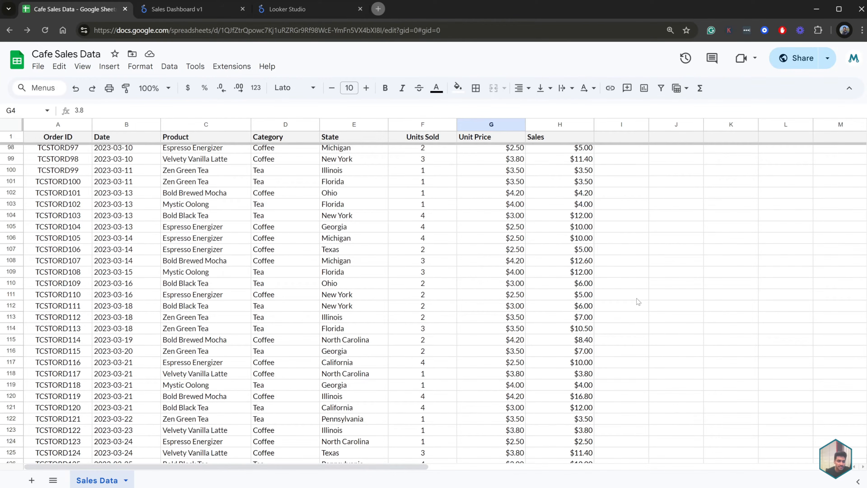
pyautogui.scroll(-7, 450, 277)
pyautogui.scroll(20, 450, 276)
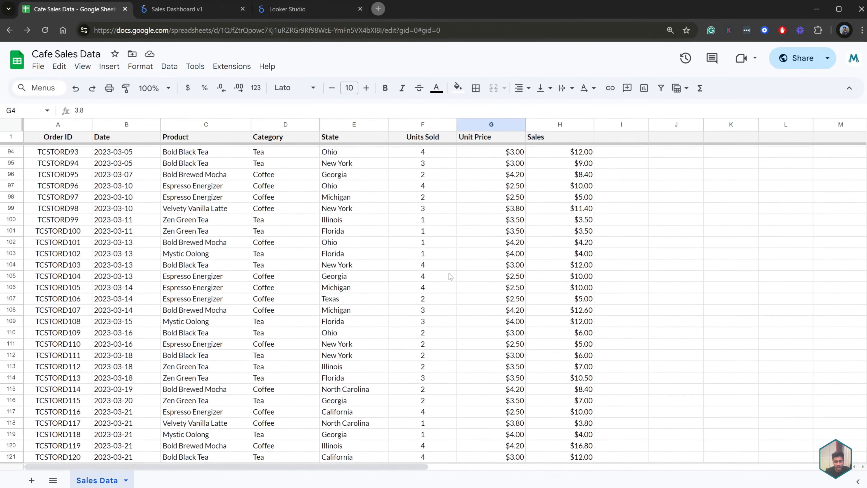
pyautogui.scroll(15, 850, 328)
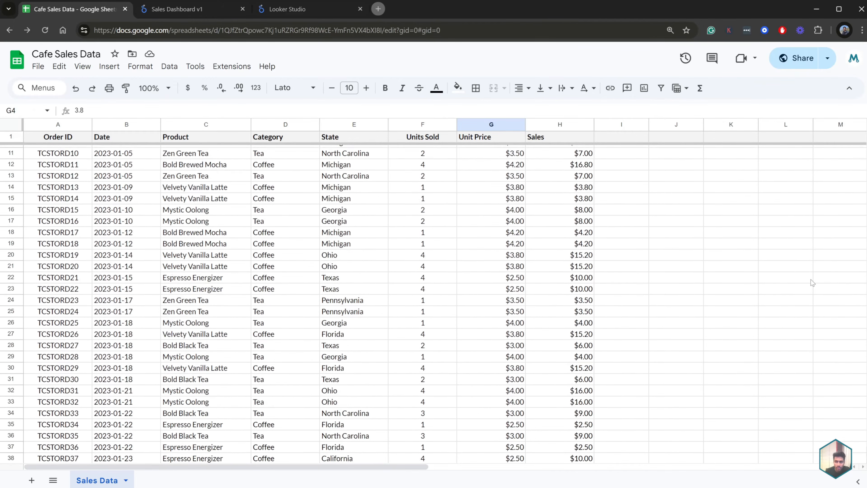
# Step: Switch to the Looker Studio home page and create a blank report
pyautogui.click(212, 6)
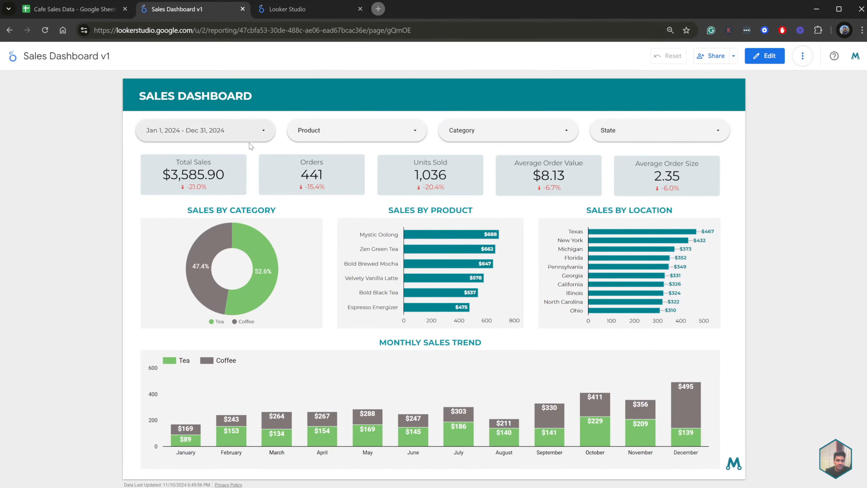
pyautogui.click(311, 10)
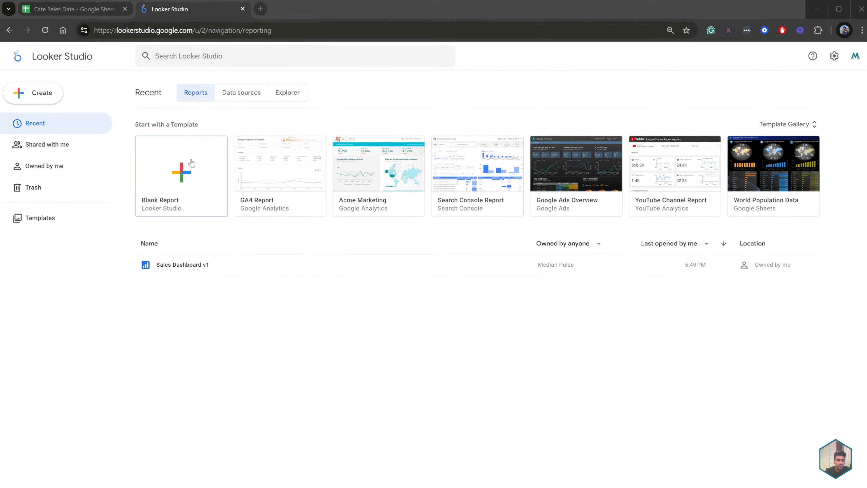
pyautogui.click(189, 167)
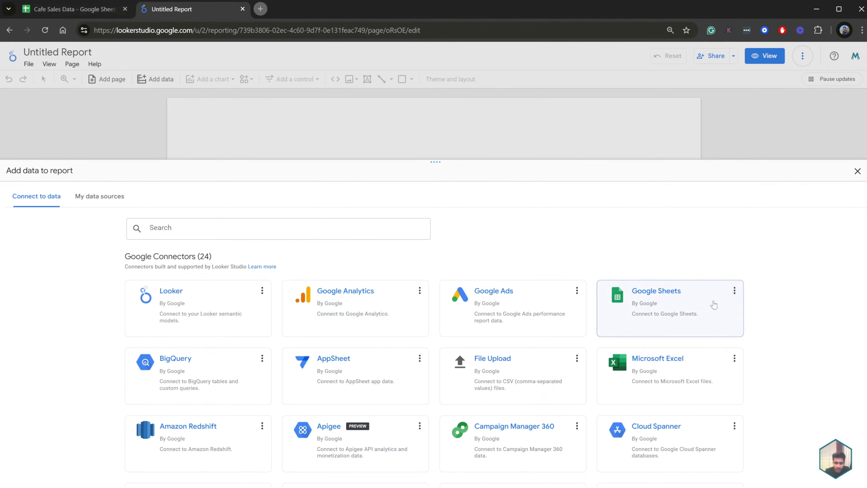
# Step: Browse the Google and partner data connectors available for the new report
pyautogui.scroll(-2, 768, 311)
pyautogui.scroll(1, 767, 315)
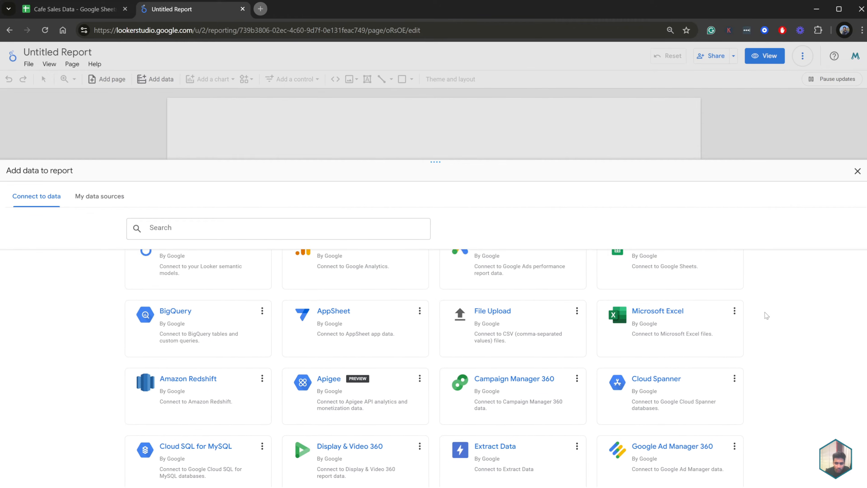
pyautogui.scroll(-4, 767, 315)
pyautogui.scroll(-15, 767, 315)
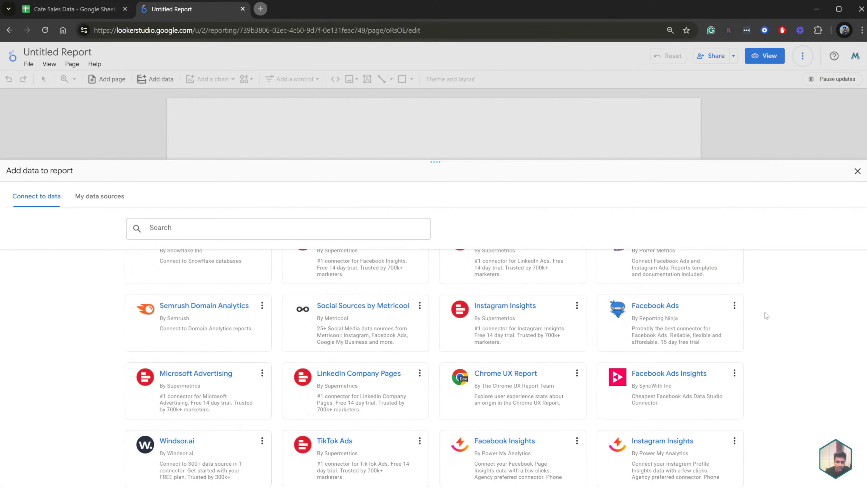
pyautogui.scroll(-5, 767, 315)
pyautogui.scroll(10, 766, 315)
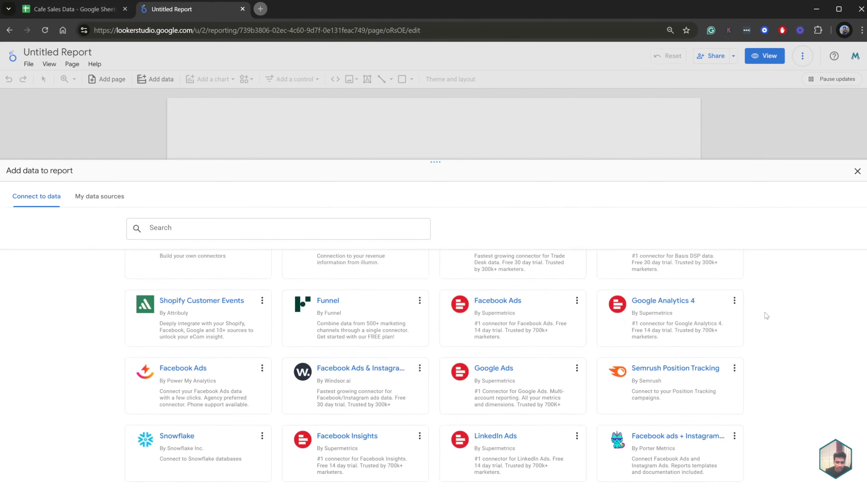
pyautogui.scroll(15, 766, 315)
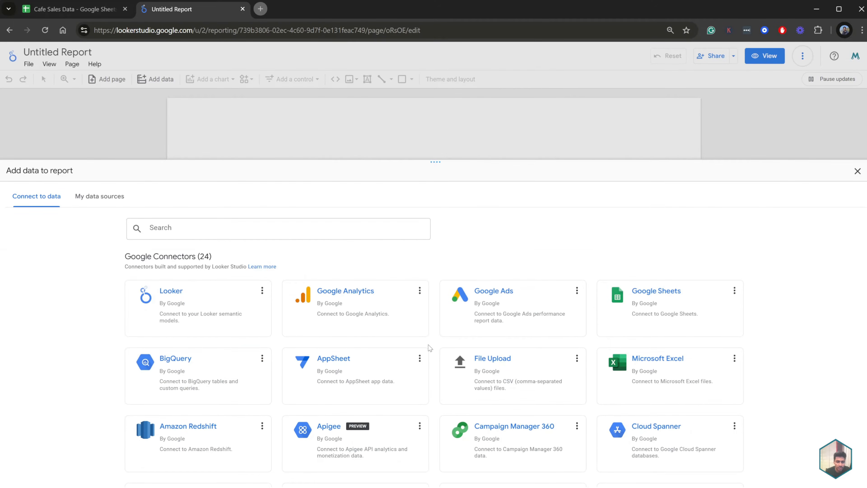
pyautogui.scroll(-1, 433, 331)
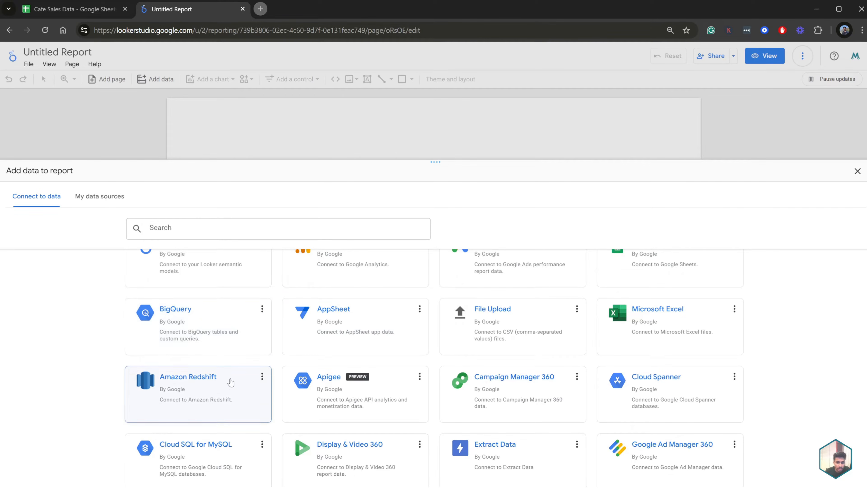
pyautogui.scroll(-1, 418, 360)
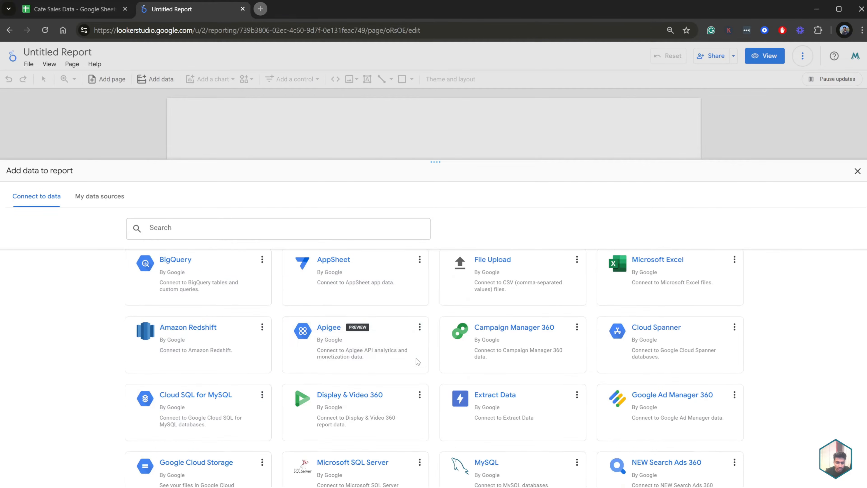
pyautogui.scroll(-1, 235, 407)
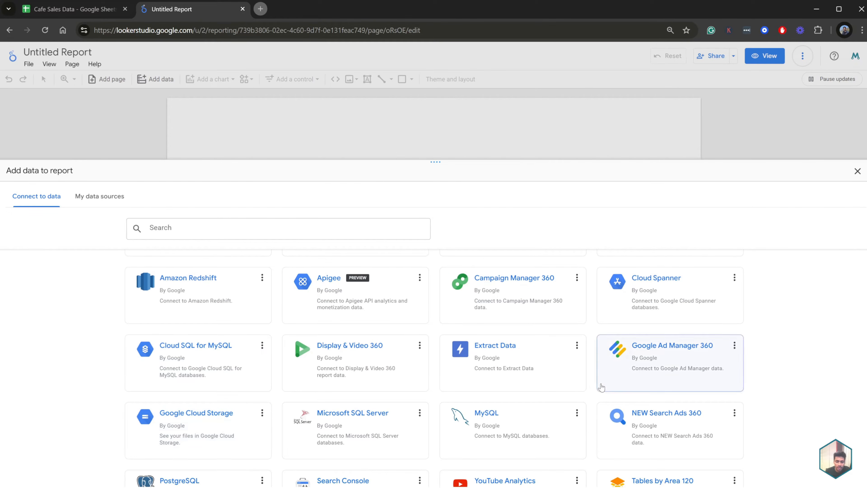
pyautogui.scroll(3, 705, 334)
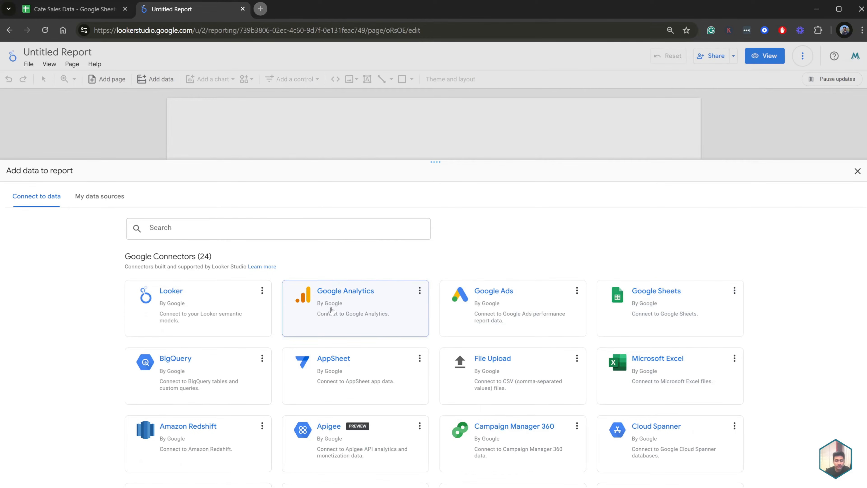
pyautogui.scroll(-6, 688, 347)
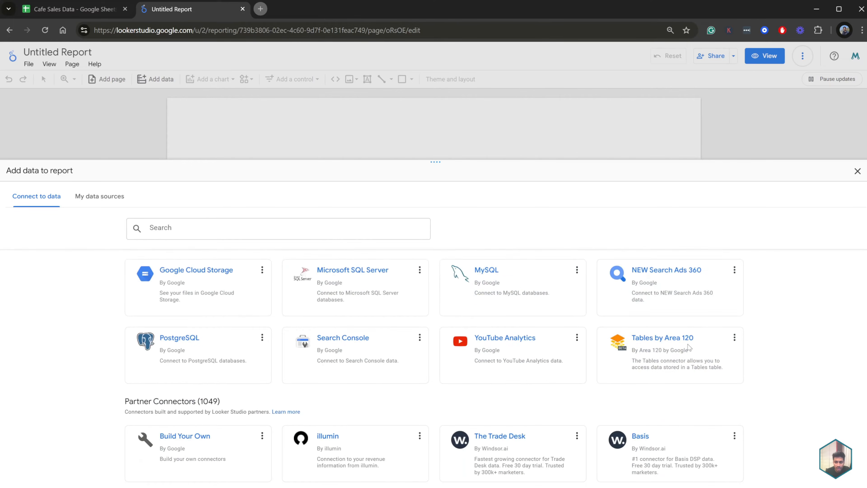
pyautogui.scroll(-10, 688, 347)
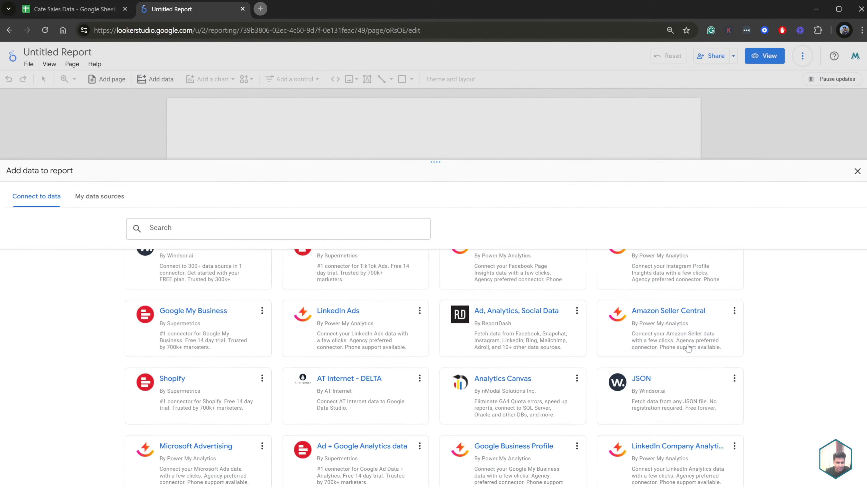
pyautogui.scroll(-5, 784, 354)
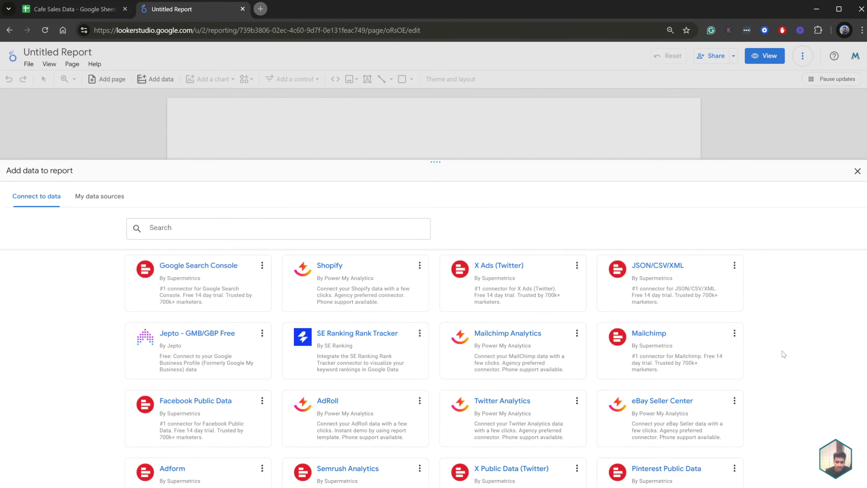
# Step: Add the Sales Data worksheet of the Cafe Sales Data spreadsheet to the report through the Google Sheets connector
pyautogui.scroll(-15, 784, 354)
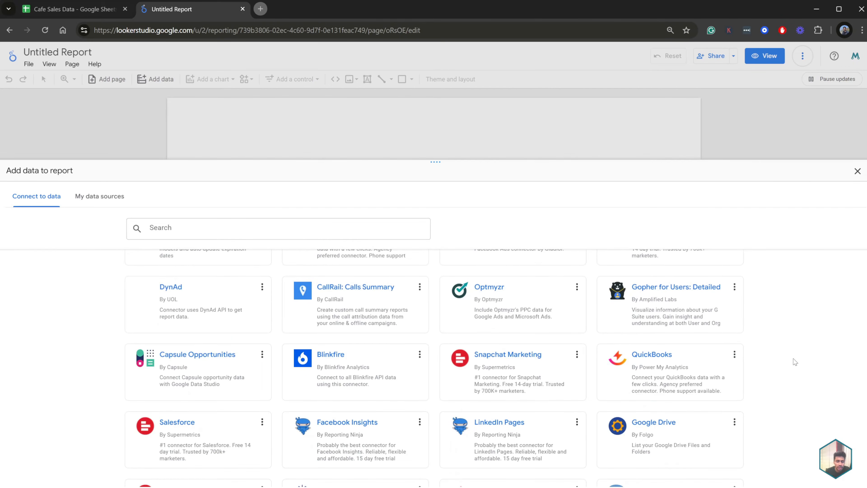
pyautogui.scroll(-15, 795, 362)
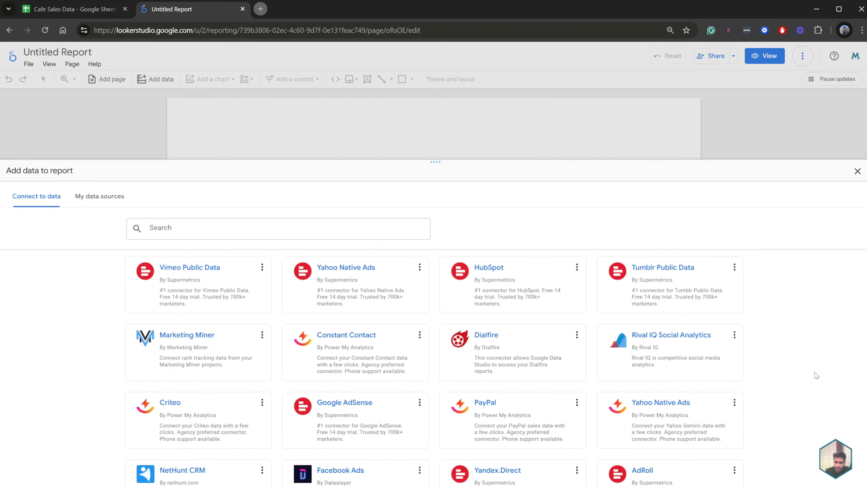
pyautogui.scroll(-4, 816, 375)
pyautogui.scroll(20, 826, 327)
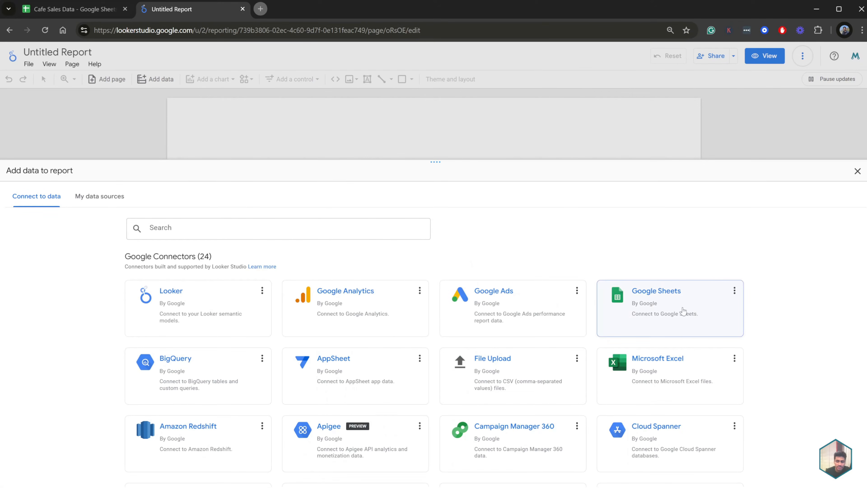
pyautogui.click(675, 303)
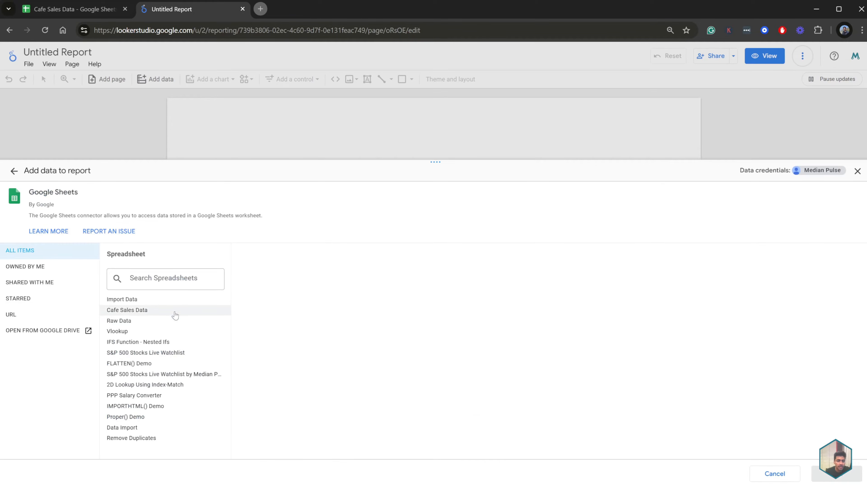
pyautogui.click(155, 315)
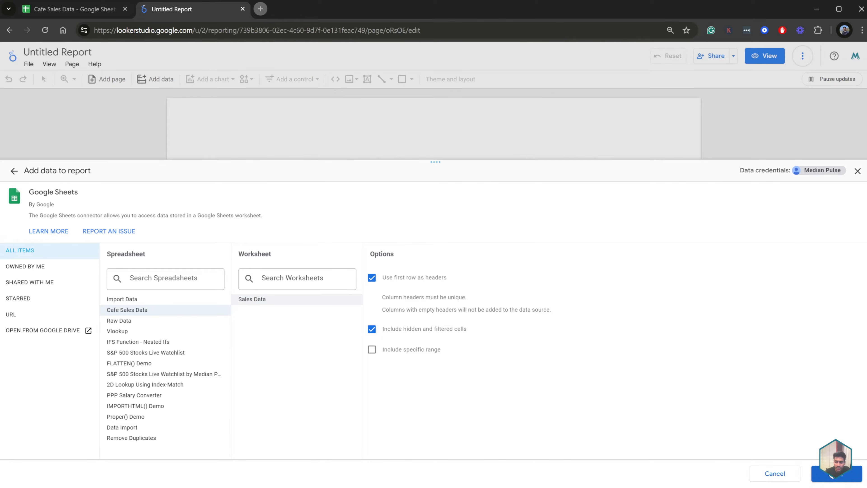
pyautogui.click(827, 474)
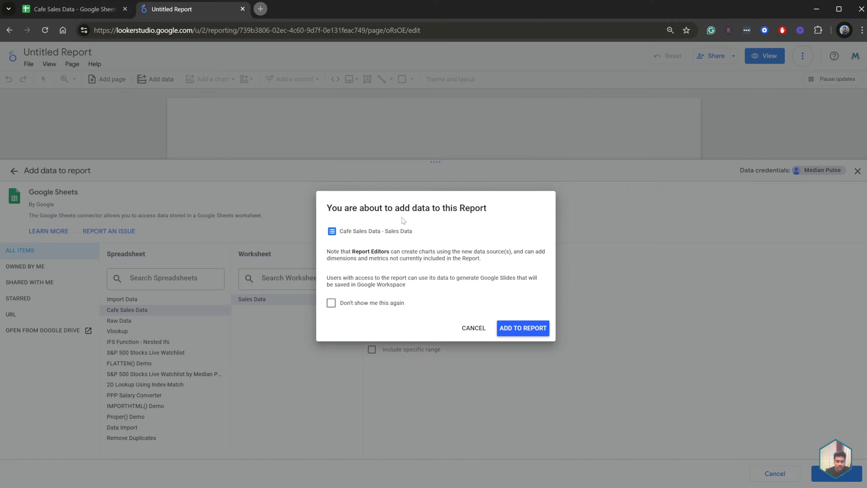
pyautogui.click(532, 328)
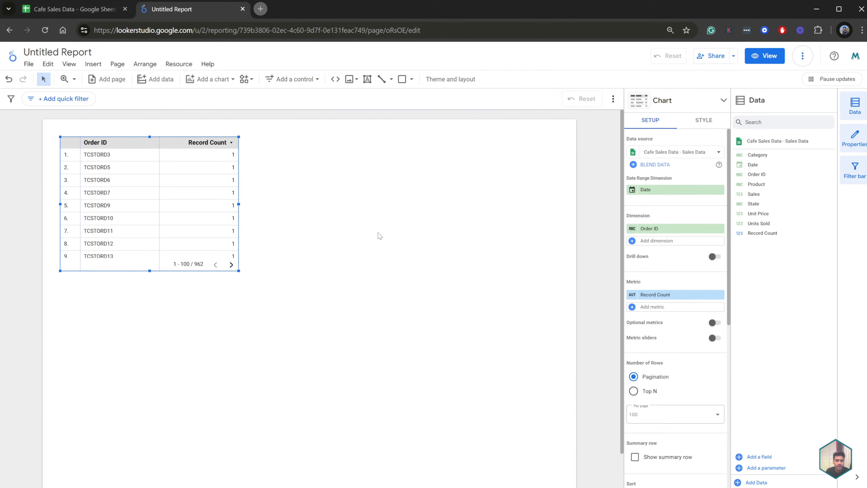
# Step: Delete the default Order ID and Record Count table from the report page
pyautogui.scroll(-1, 379, 234)
pyautogui.scroll(1, 378, 234)
pyautogui.click(316, 290)
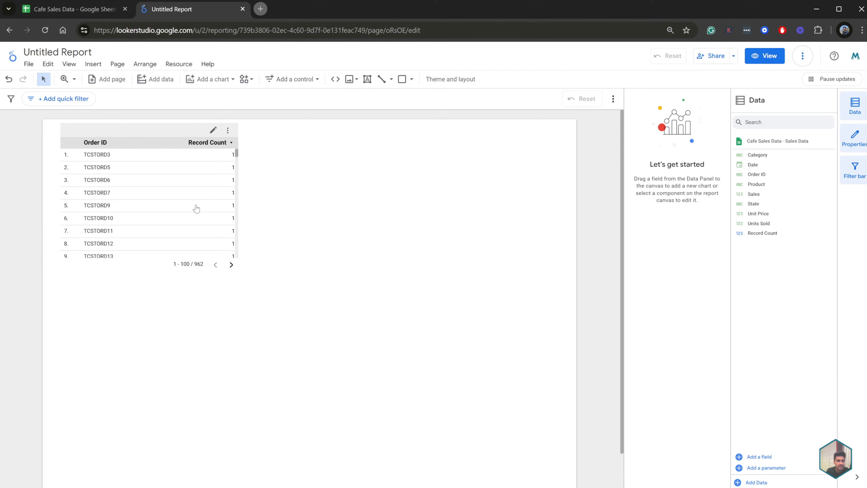
pyautogui.moveTo(330, 299); pyautogui.dragTo(31, 121)
pyautogui.press('Delete')
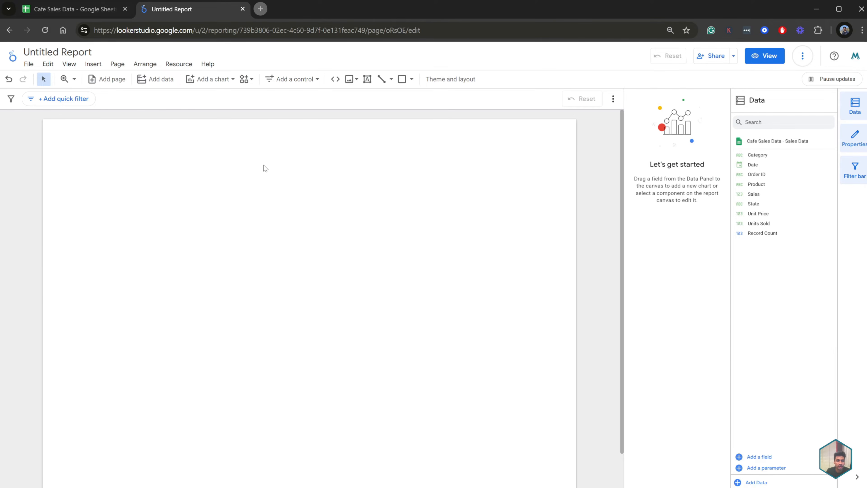
# Step: Set the current page's canvas width to 1400 px
pyautogui.click(117, 64)
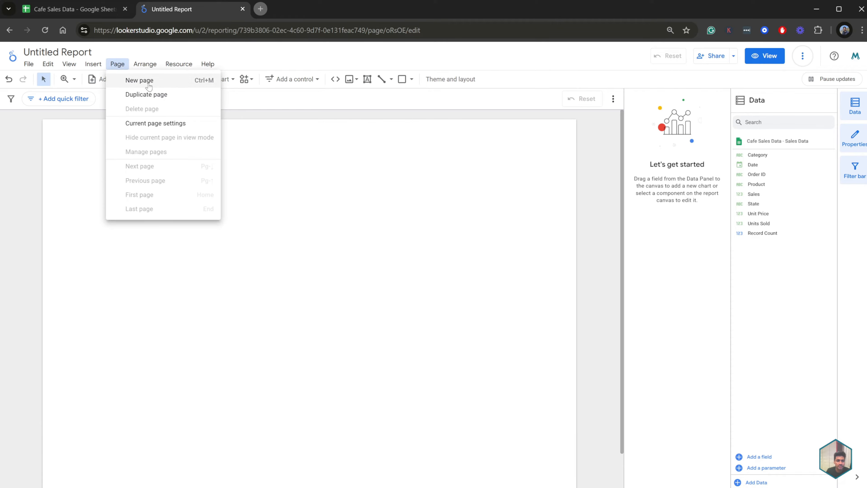
pyautogui.click(155, 123)
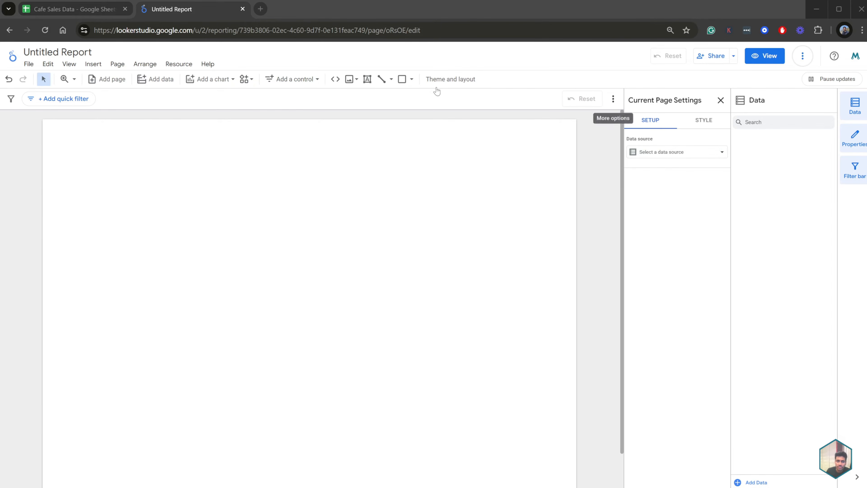
pyautogui.click(699, 122)
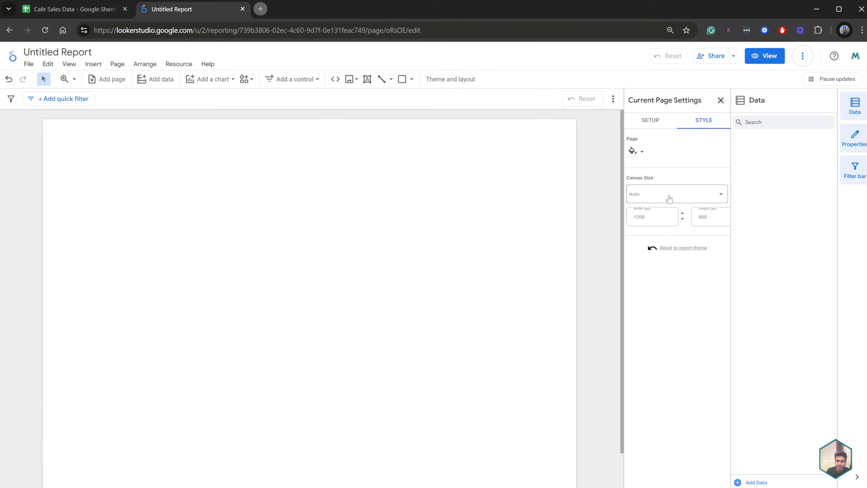
pyautogui.click(632, 217)
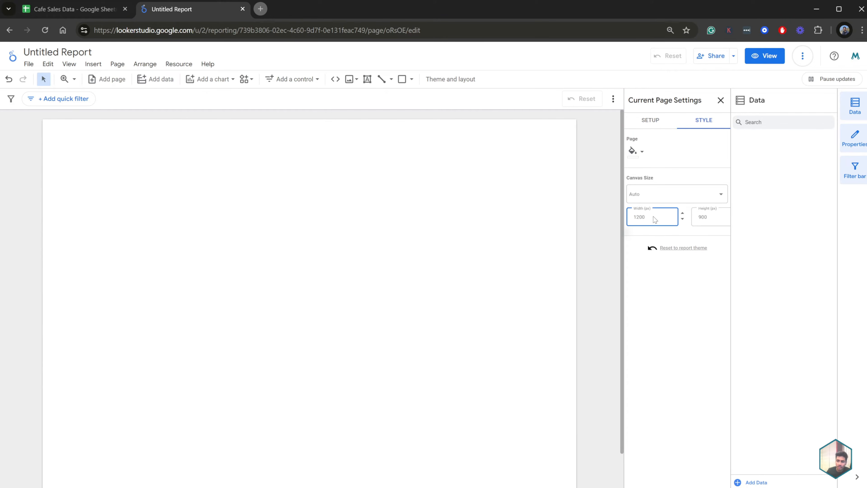
pyautogui.hotkey('ctrl', 'a')
pyautogui.write('1')
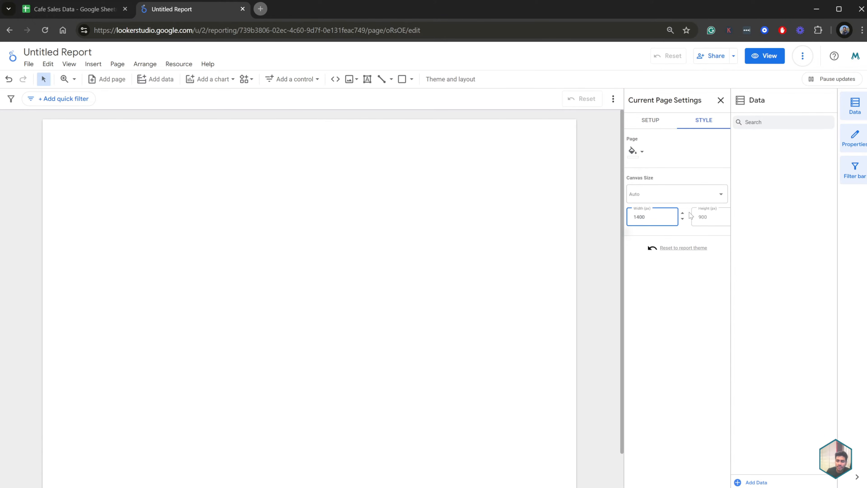
pyautogui.click(701, 282)
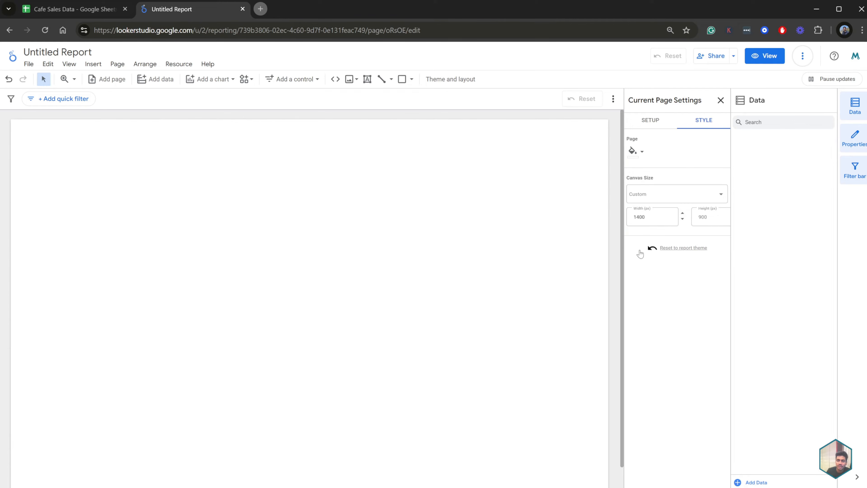
pyautogui.click(611, 227)
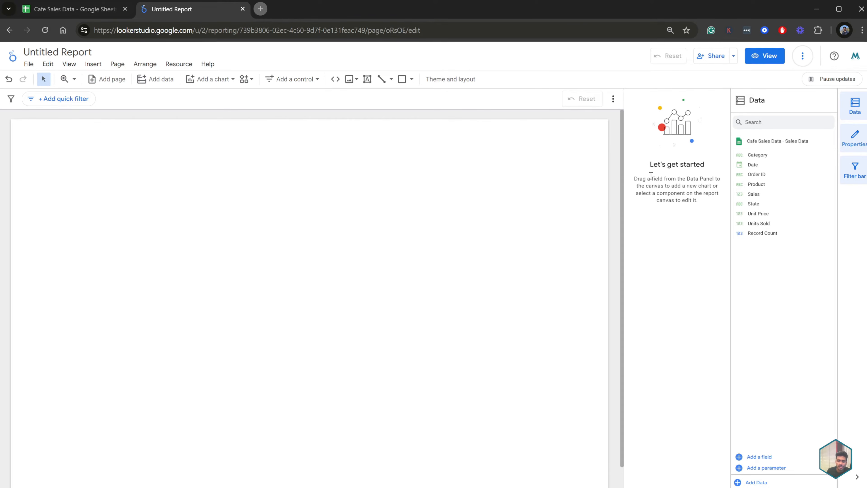
# Step: Rename the report as Sales Dashboard
pyautogui.scroll(-1, 577, 238)
pyautogui.scroll(1, 581, 259)
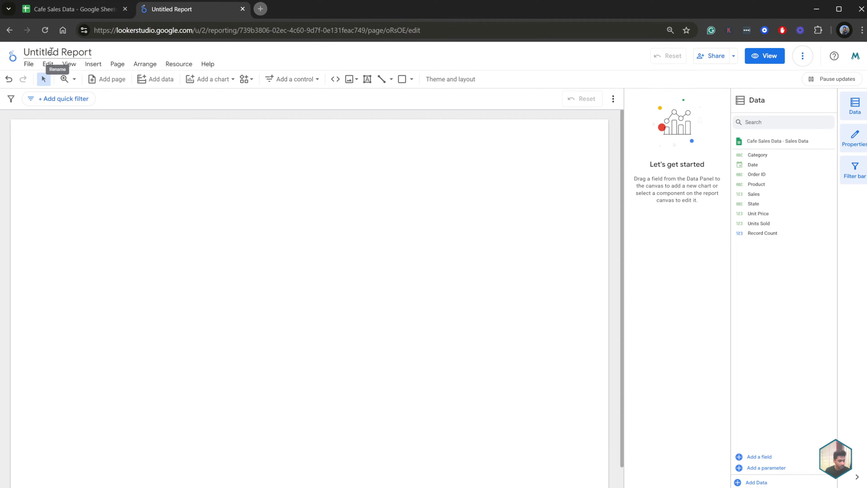
pyautogui.tripleClick(52, 52)
pyautogui.write('Sales Dashboard')
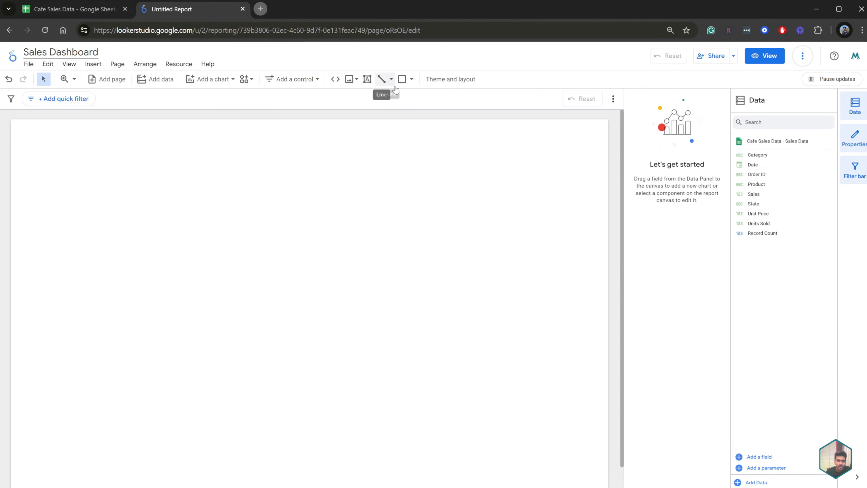
# Step: Draw a header rectangle across the full width of the page's upper edge and fill it with dark teal
pyautogui.click(403, 79)
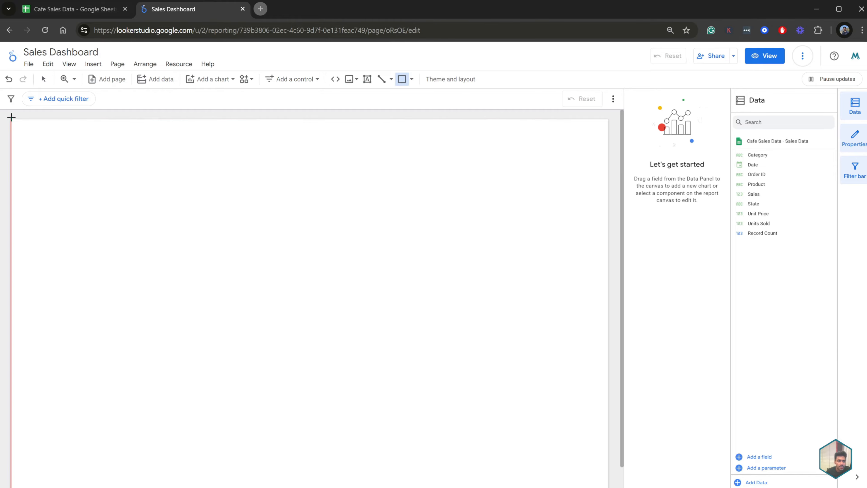
pyautogui.moveTo(10, 119)
pyautogui.mouseDown()
pyautogui.moveTo(193, 171)
pyautogui.moveTo(635, 149)
pyautogui.moveTo(608, 151)
pyautogui.mouseUp()
pyautogui.click(530, 196)
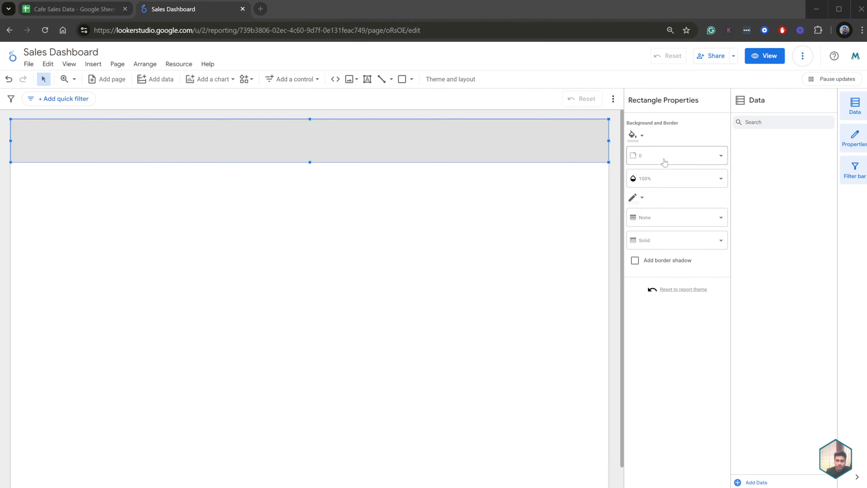
pyautogui.click(640, 139)
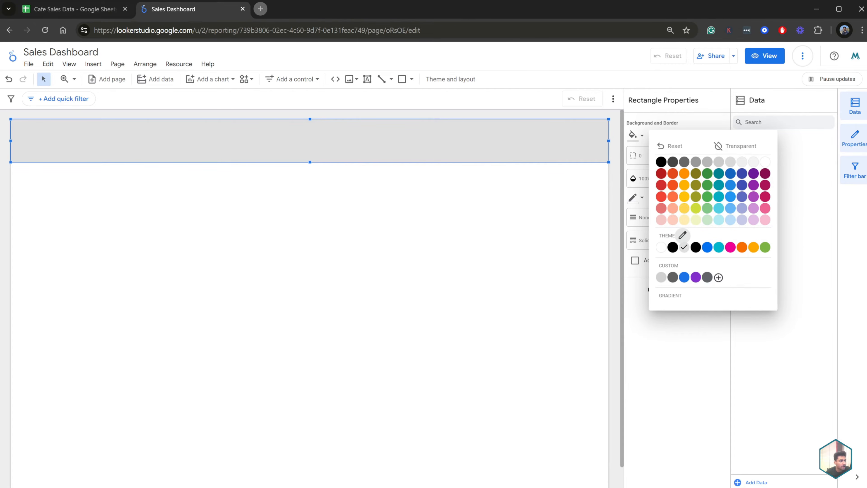
pyautogui.click(719, 175)
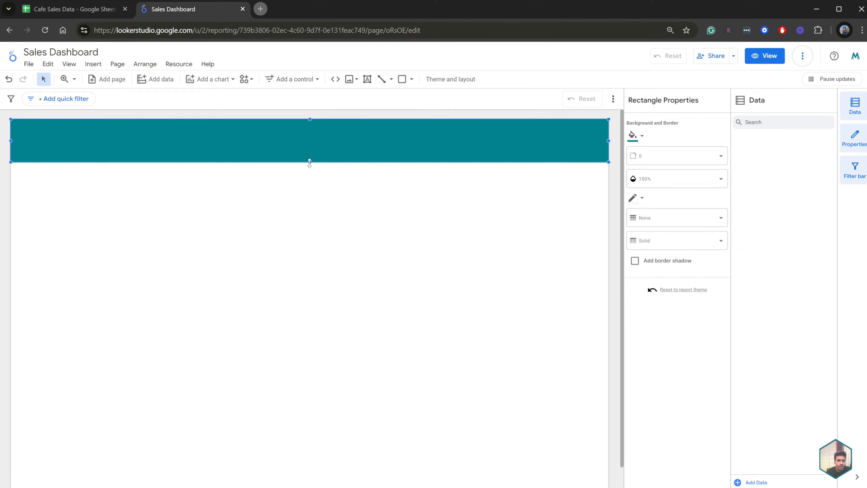
# Step: Reduce the height of the teal header rectangle slightly by raising its lower edge
pyautogui.moveTo(309, 162); pyautogui.dragTo(309, 153)
pyautogui.click(308, 193)
pyautogui.click(366, 145)
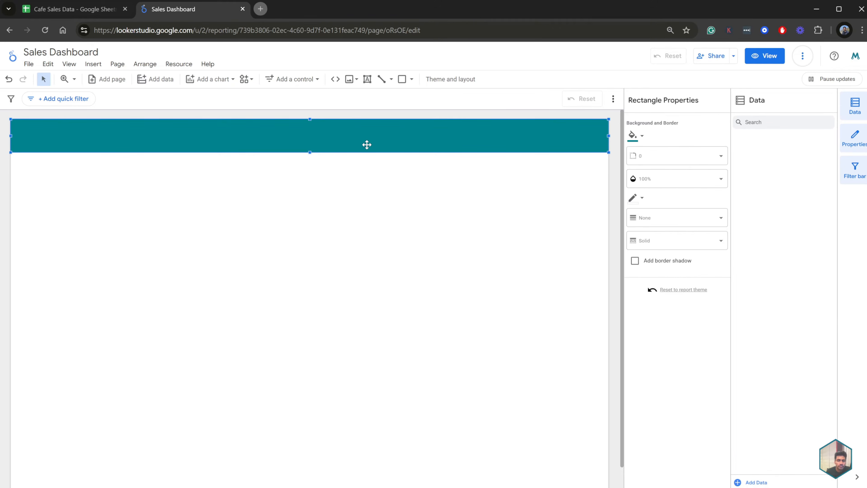
pyautogui.click(378, 180)
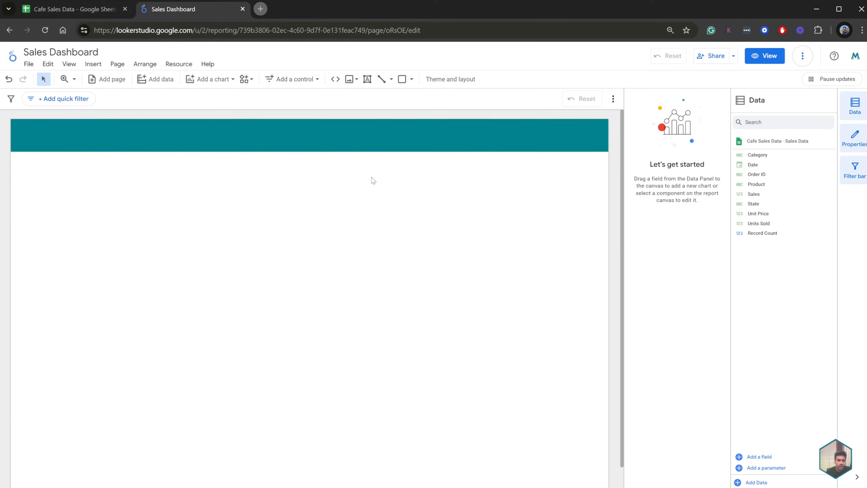
# Step: Add a text box over the teal header with the title SALES DASHBOARD in capitals
pyautogui.click(367, 79)
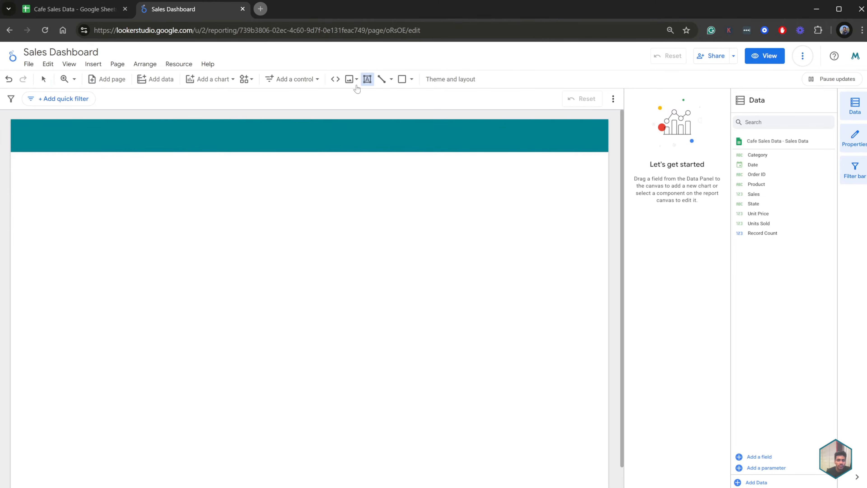
pyautogui.moveTo(113, 134); pyautogui.dragTo(198, 198)
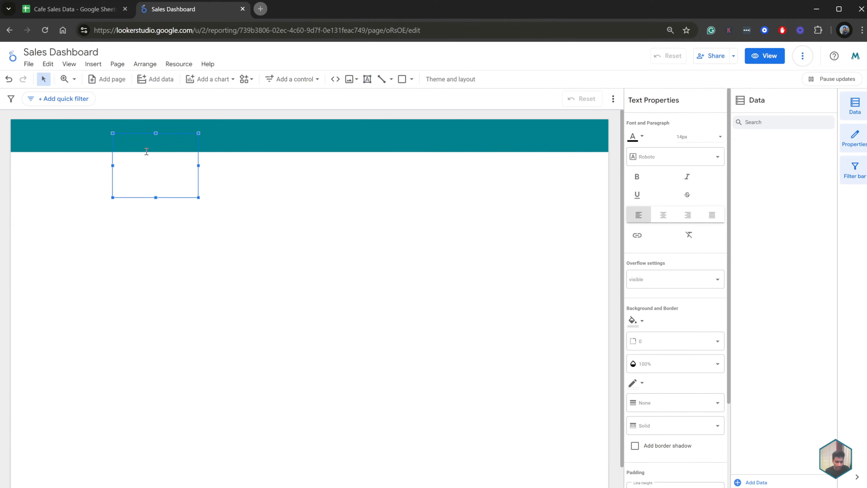
pyautogui.press('capslock')
pyautogui.write('DA')
pyautogui.press('BackSpace')
pyautogui.press('BackSpace')
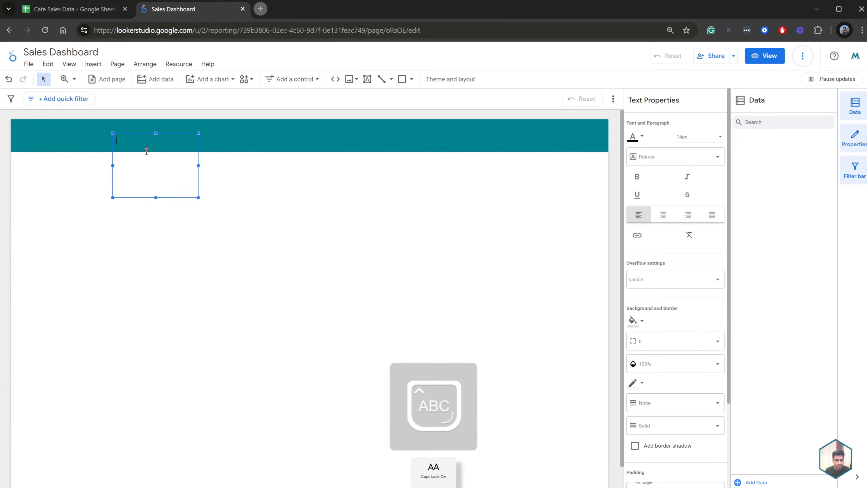
pyautogui.write('SALES DASHBOARD')
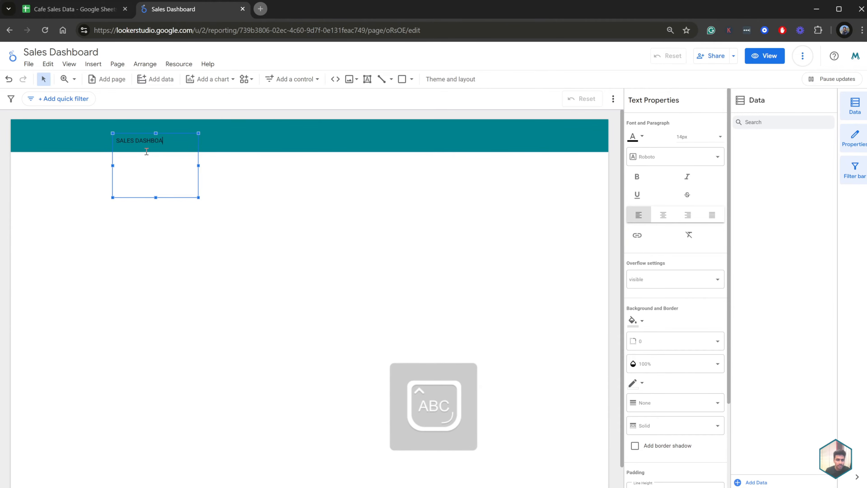
# Step: Format the whole SALES DASHBOARD title in bold Montserrat
pyautogui.hotkey('ctrl', 'a')
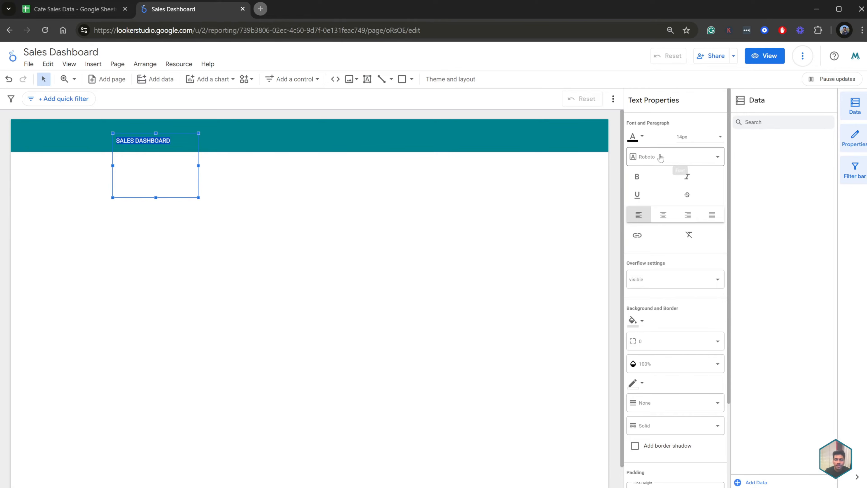
pyautogui.click(661, 157)
pyautogui.scroll(-5, 662, 222)
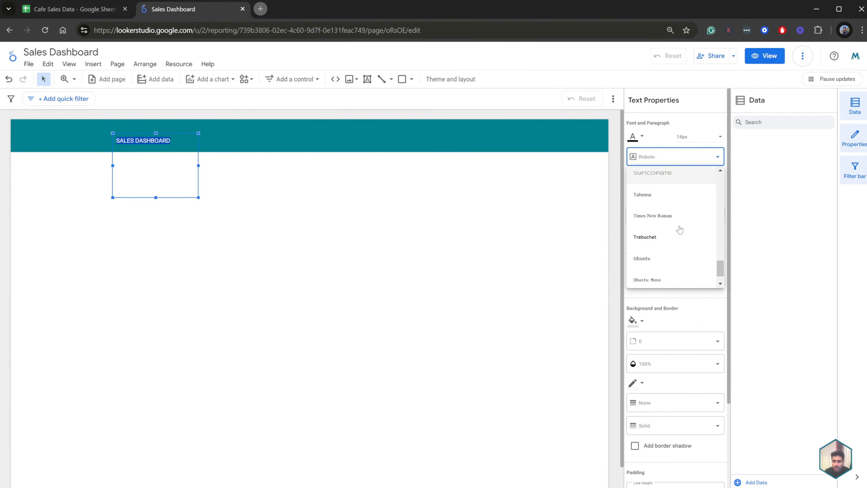
pyautogui.scroll(8, 684, 246)
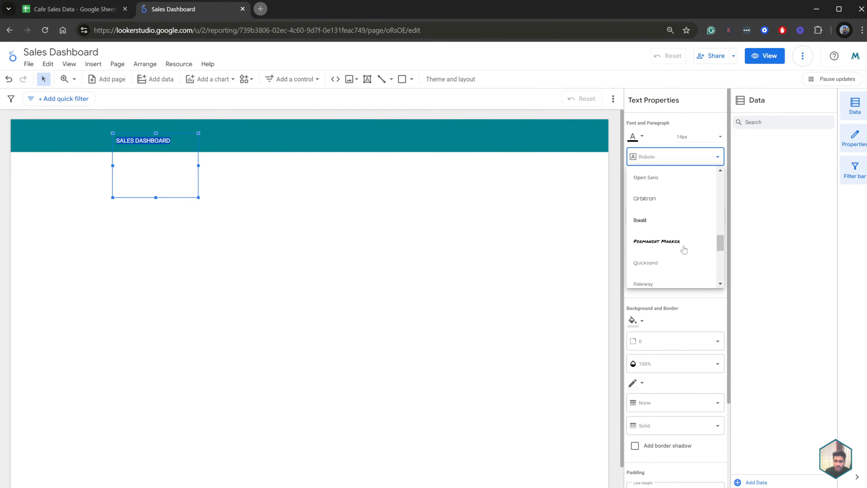
pyautogui.click(682, 212)
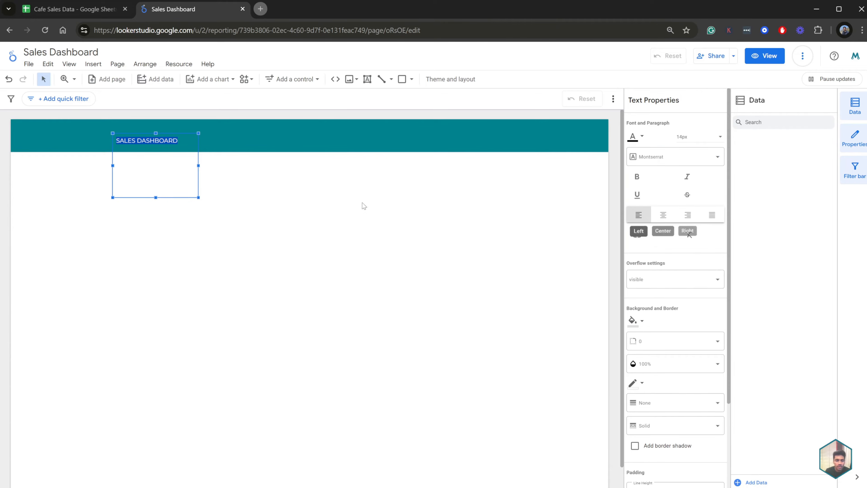
pyautogui.click(637, 177)
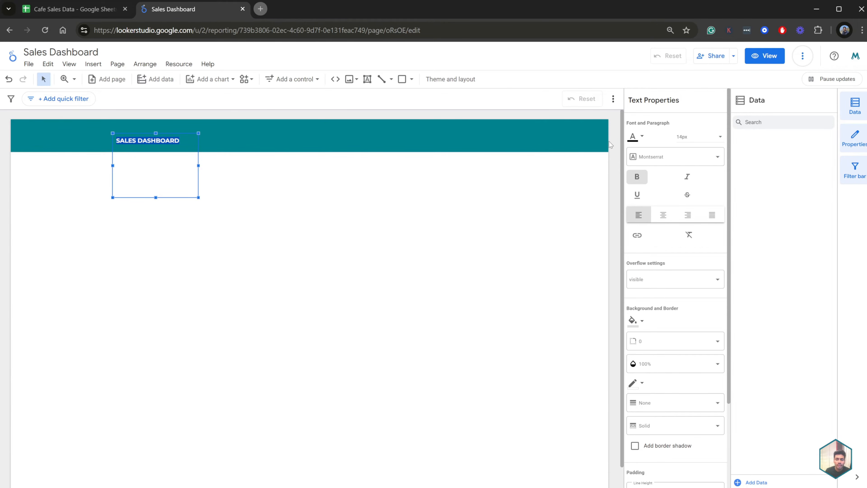
# Step: Colour the title text white, then shrink its text box and centre it vertically at the left end of the teal header
pyautogui.click(641, 141)
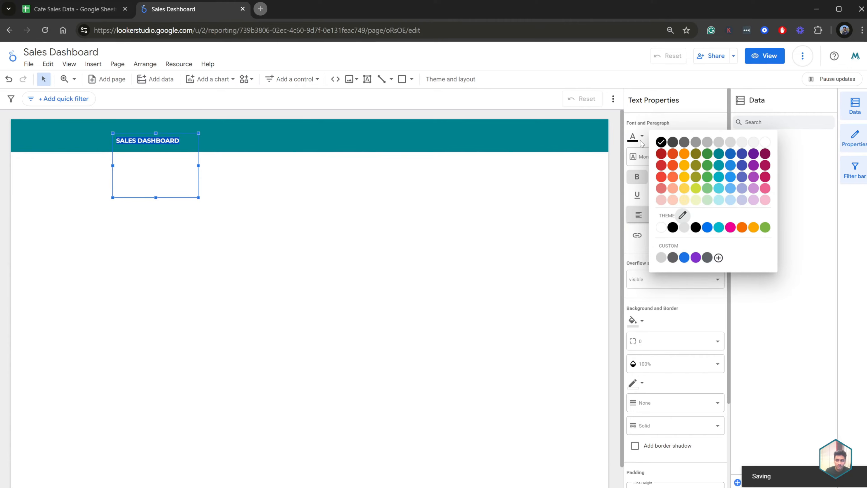
pyautogui.click(765, 142)
pyautogui.moveTo(156, 198); pyautogui.dragTo(90, 129)
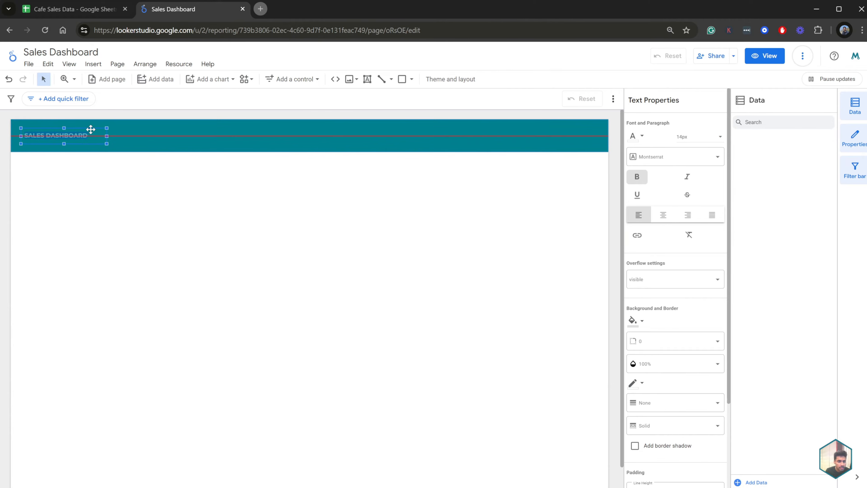
# Step: Set the SALES DASHBOARD title's font size to 20px and widen its text box so the title fits on one line
pyautogui.click(698, 137)
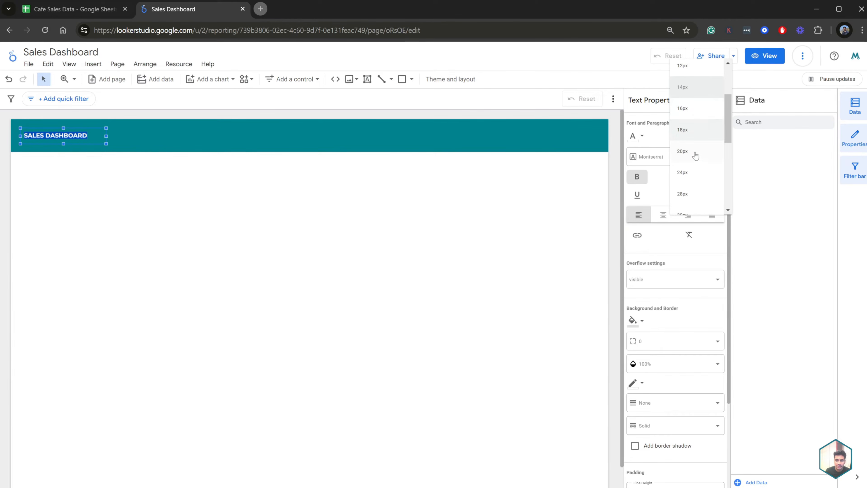
pyautogui.click(694, 151)
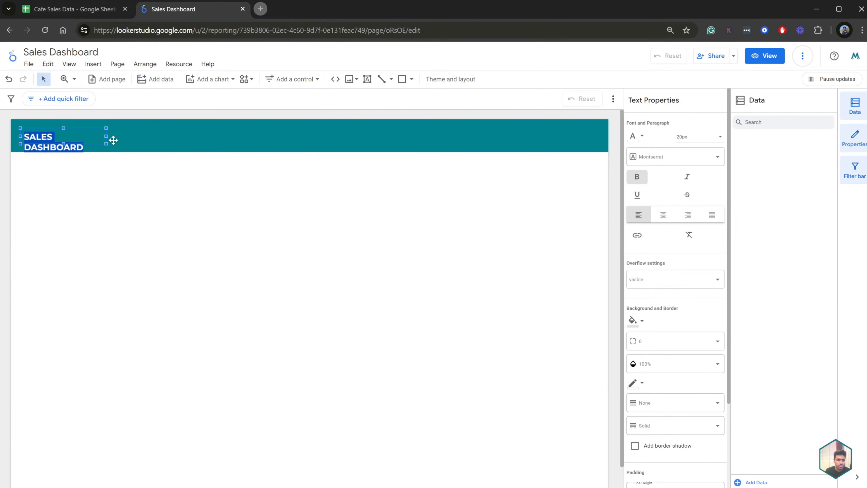
pyautogui.moveTo(106, 136); pyautogui.dragTo(180, 136)
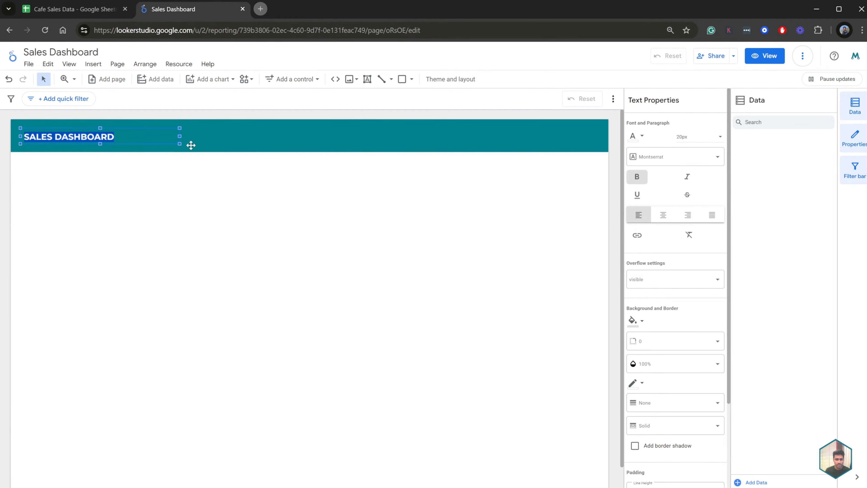
pyautogui.click(196, 212)
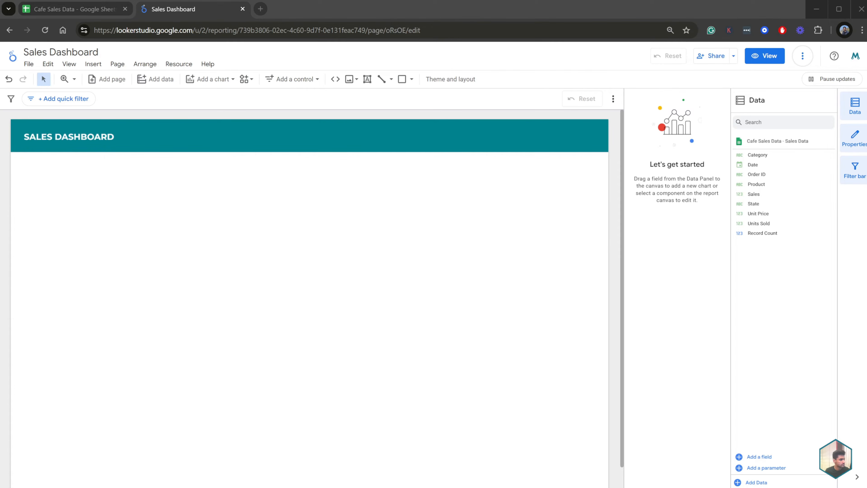
pyautogui.click(82, 138)
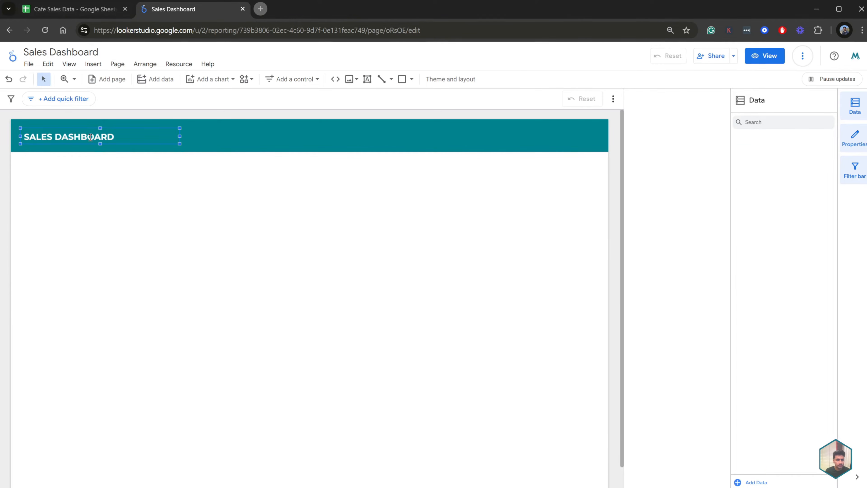
pyautogui.click(205, 178)
pyautogui.scroll(-1, 206, 179)
pyautogui.scroll(1, 206, 179)
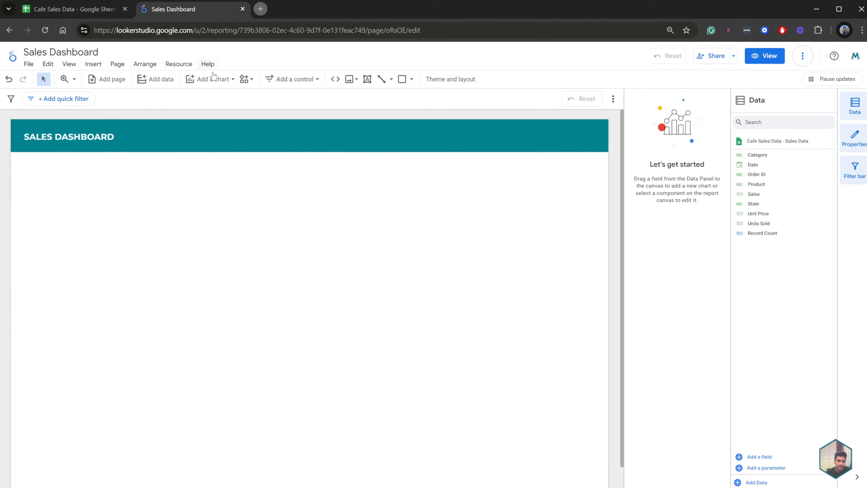
# Step: Add a date range control just below the teal header, aligned with the start of the title
pyautogui.click(291, 82)
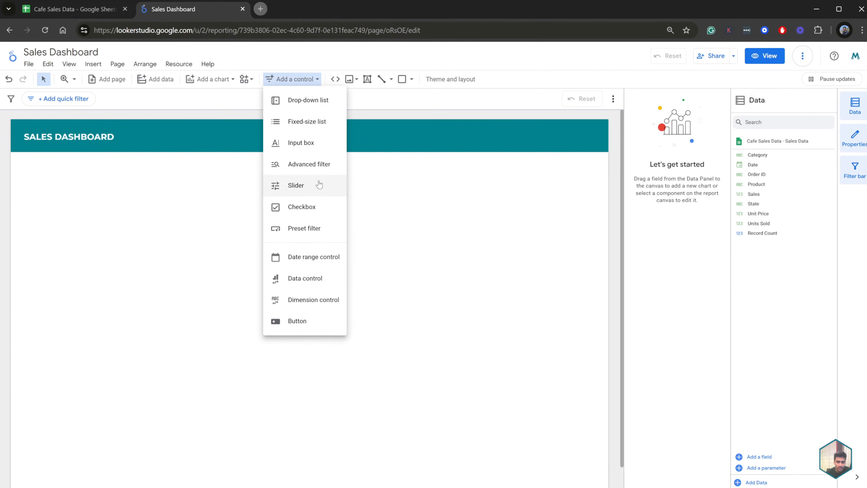
pyautogui.click(317, 260)
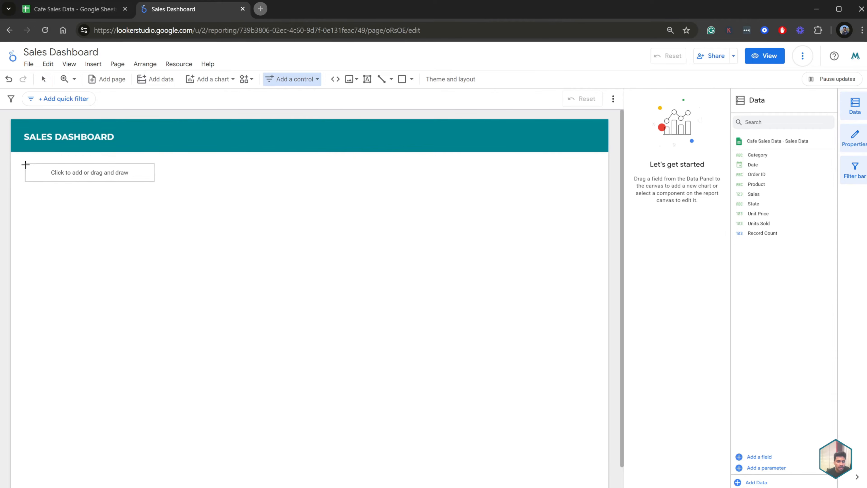
pyautogui.click(25, 164)
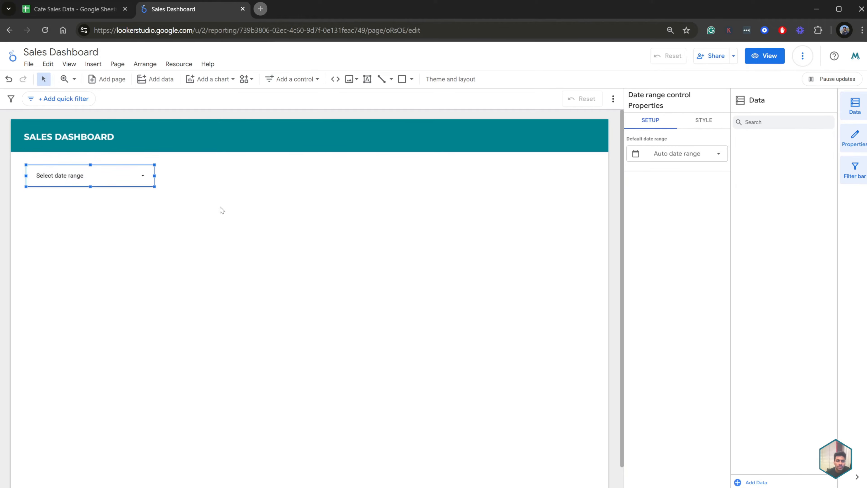
# Step: Set the date range control's default date range to This year
pyautogui.click(705, 161)
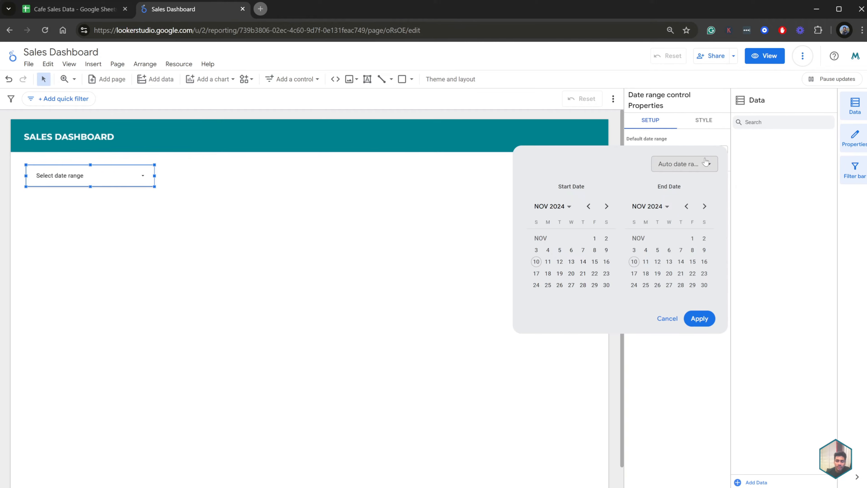
pyautogui.click(704, 168)
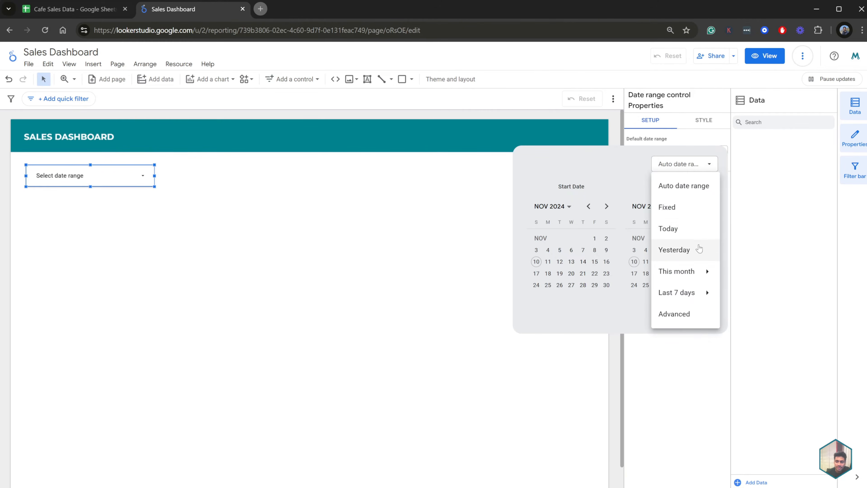
pyautogui.moveTo(695, 273)
pyautogui.click(752, 443)
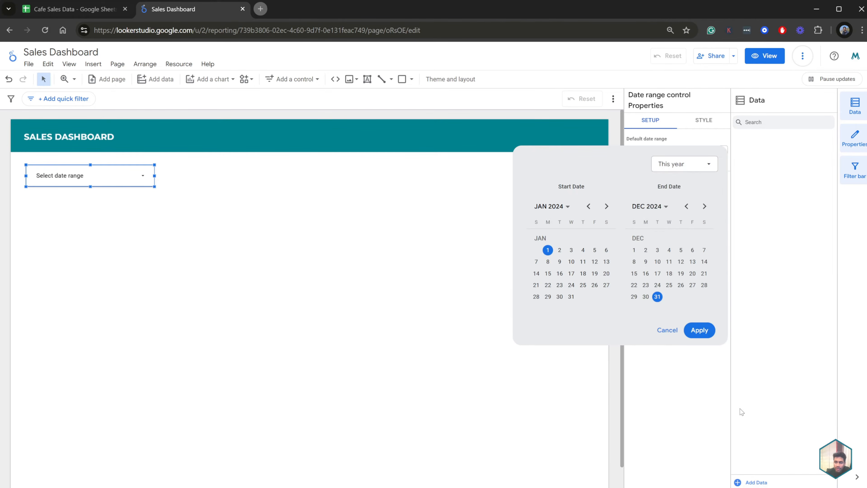
pyautogui.click(702, 334)
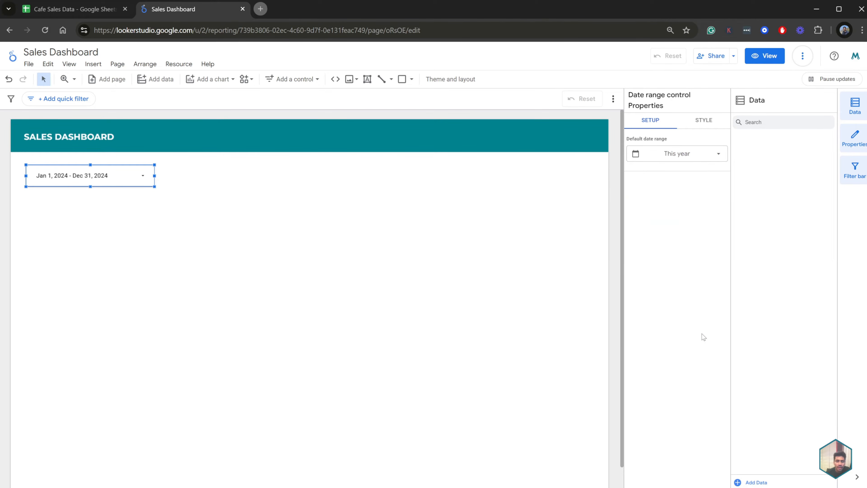
# Step: Give the date range control a very light grey background and fully rounded, pill-shaped corners
pyautogui.click(704, 120)
pyautogui.scroll(-2, 658, 205)
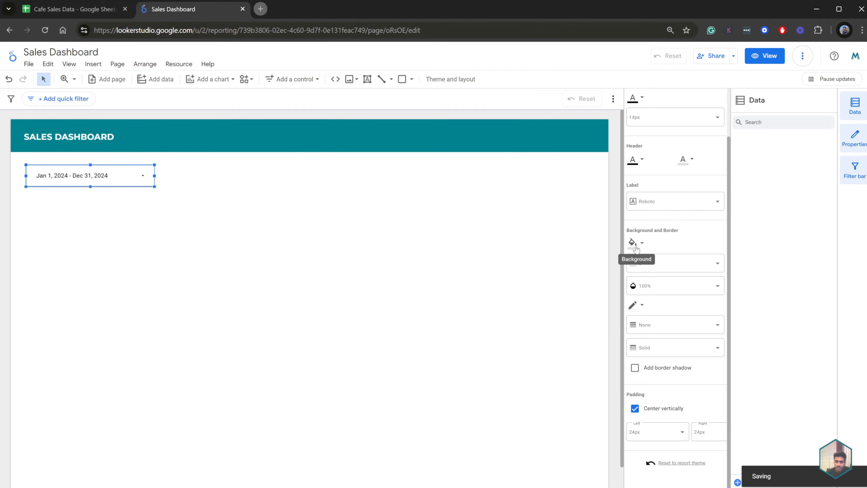
pyautogui.click(636, 248)
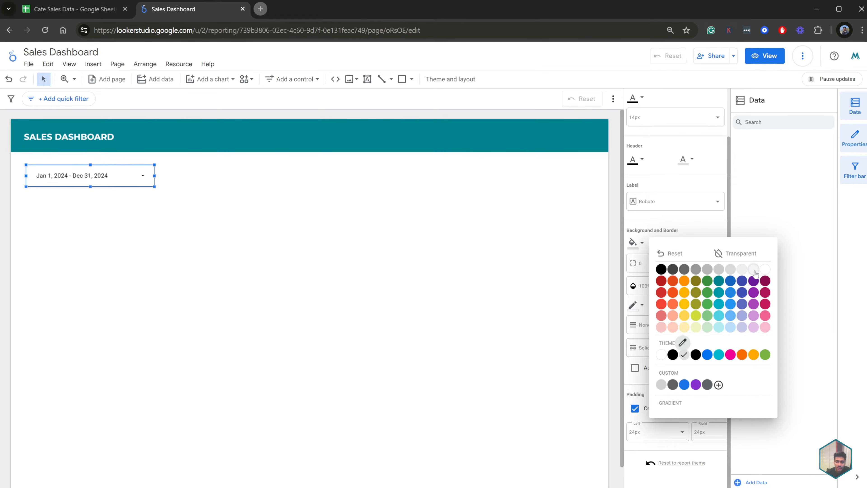
pyautogui.click(754, 270)
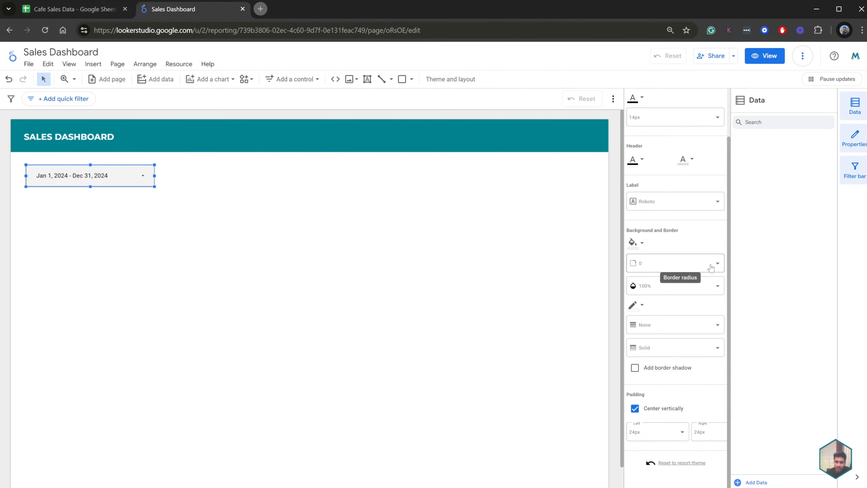
pyautogui.click(704, 264)
pyautogui.scroll(-5, 688, 314)
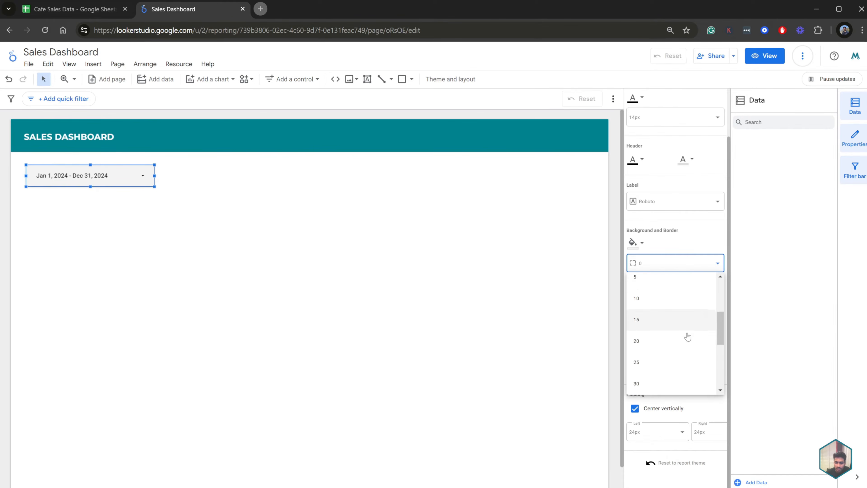
pyautogui.click(677, 360)
pyautogui.click(184, 189)
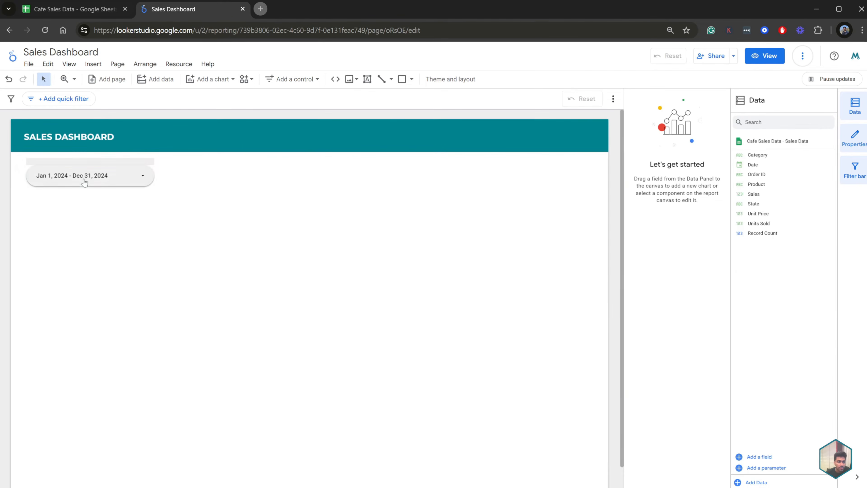
pyautogui.scroll(-1, 191, 224)
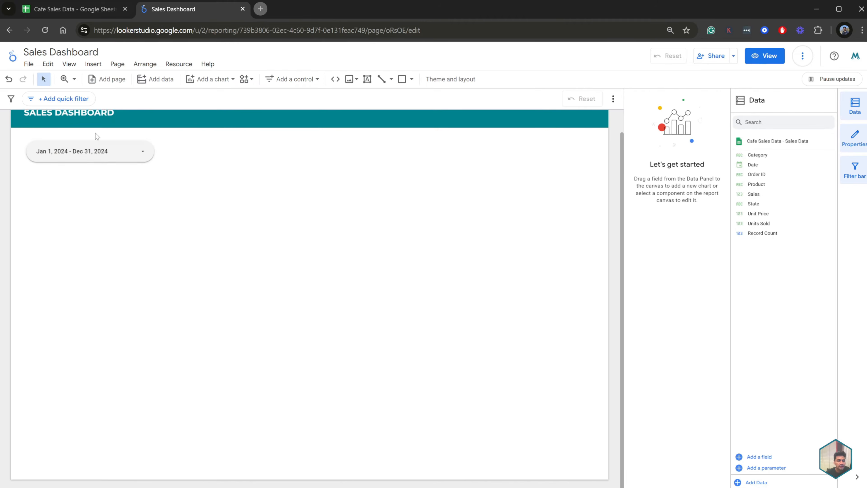
pyautogui.scroll(1, 225, 177)
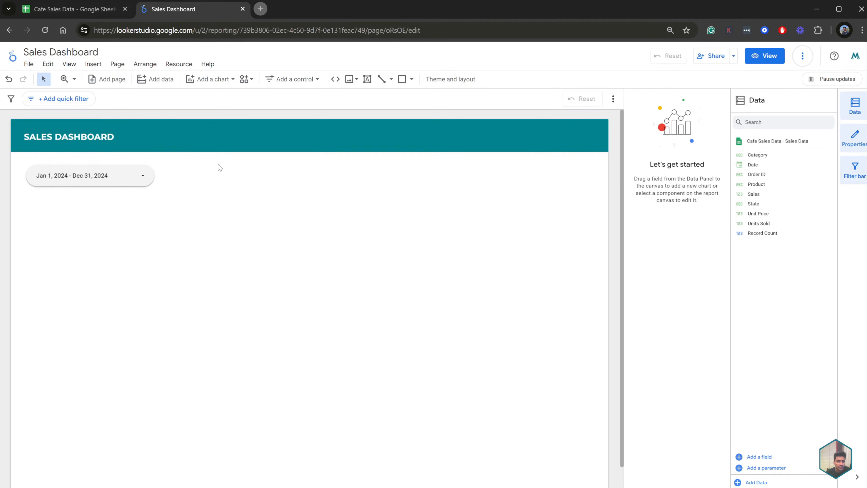
# Step: Add a drop-down list control beside the date range control
pyautogui.click(300, 78)
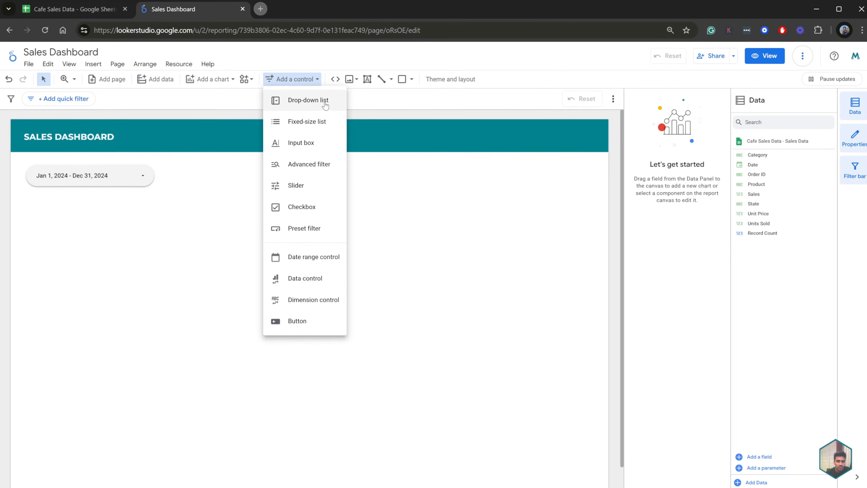
pyautogui.click(309, 99)
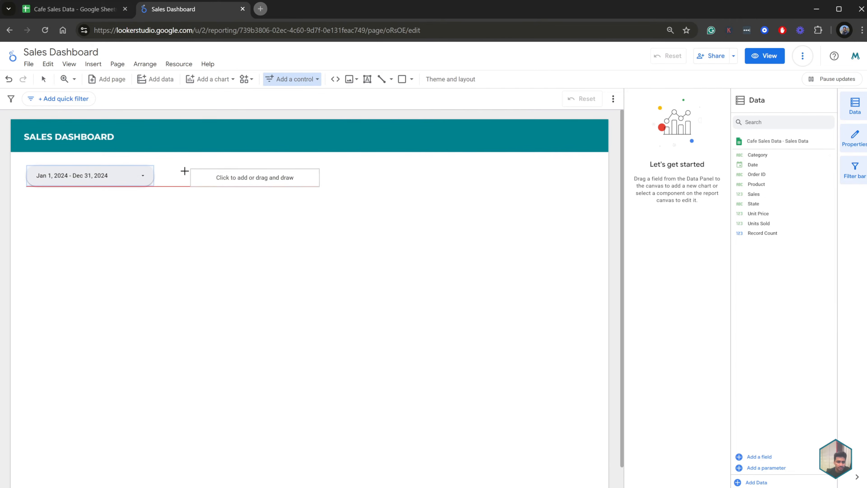
pyautogui.click(175, 166)
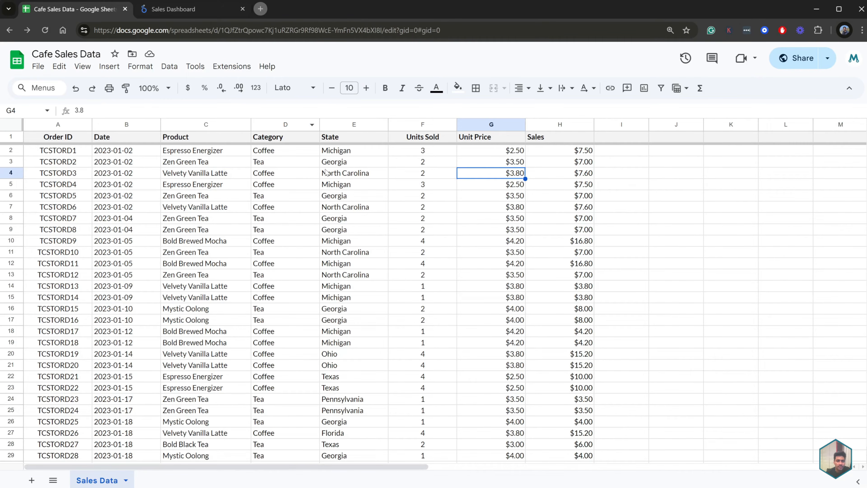
# Step: Review the Product, Category and State columns in the Cafe Sales Data spreadsheet as candidates for the dashboard's filters
pyautogui.click(313, 179)
pyautogui.click(220, 127)
pyautogui.click(282, 123)
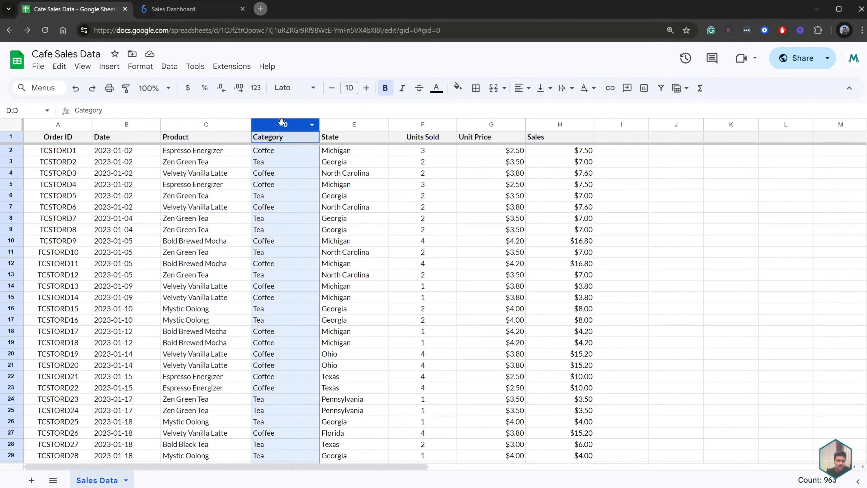
pyautogui.click(361, 127)
pyautogui.scroll(-2, 336, 170)
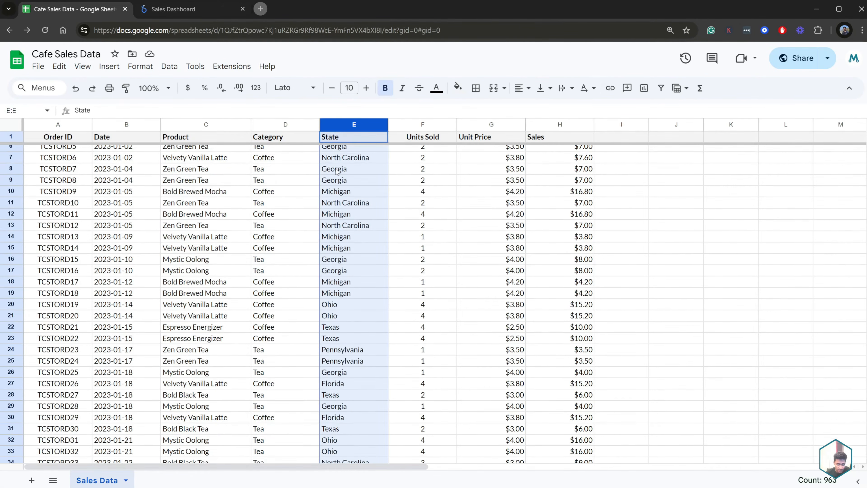
pyautogui.scroll(2, 336, 171)
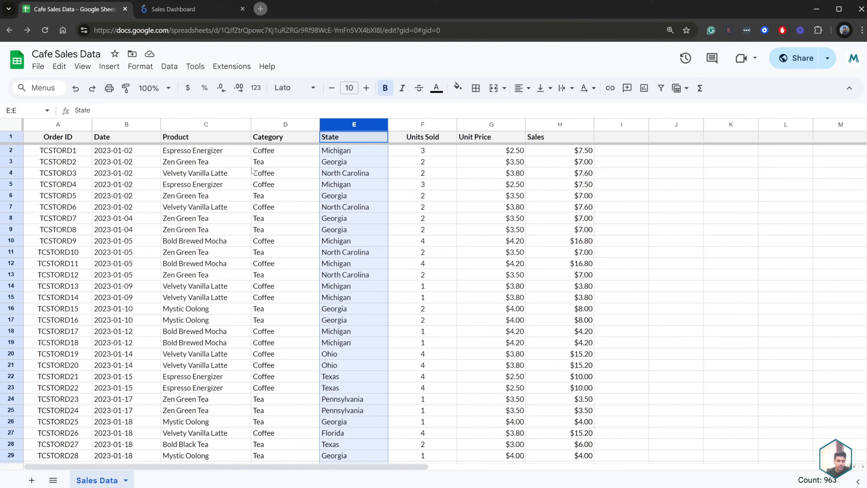
pyautogui.click(239, 170)
pyautogui.click(231, 126)
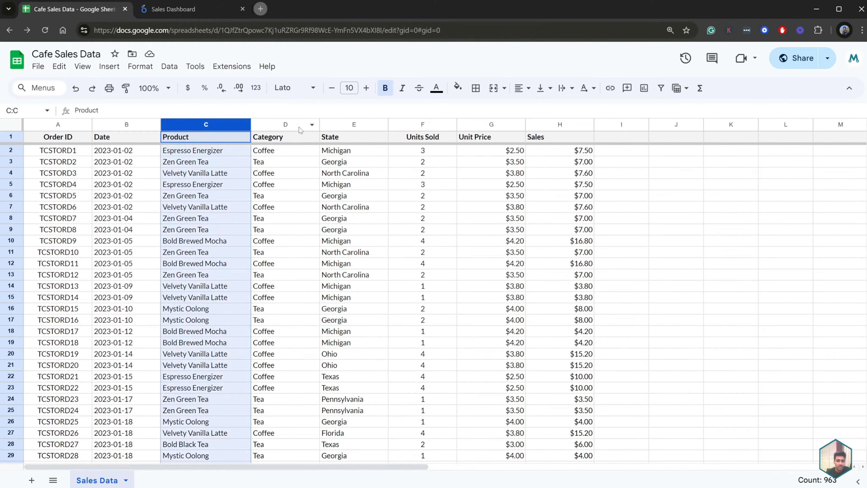
pyautogui.click(300, 126)
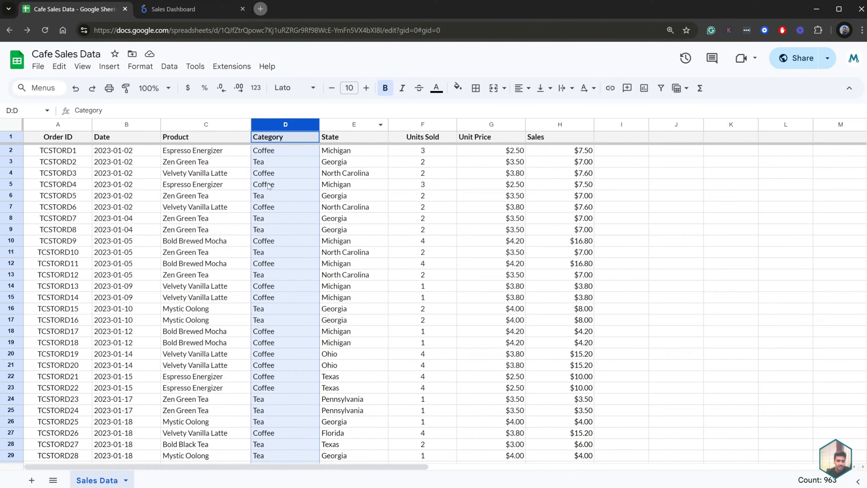
# Step: Return to the Looker Studio report and give the Order ID drop-down a very light grey background and a border radius of 30
pyautogui.click(178, 9)
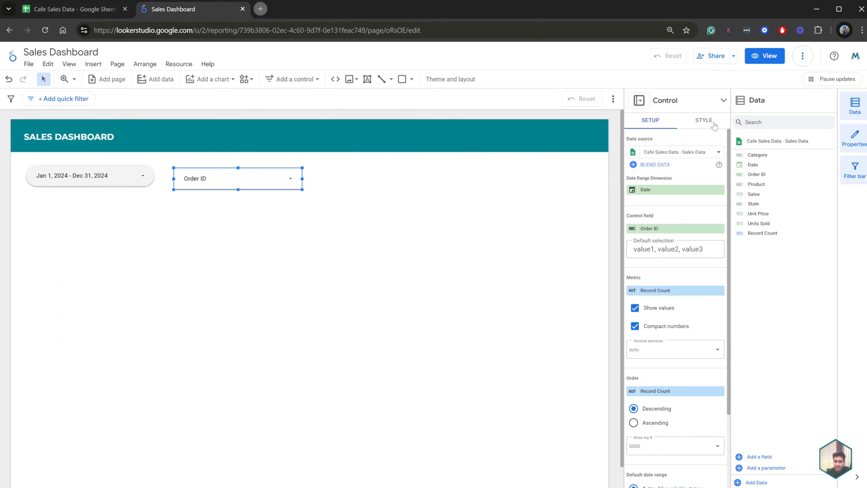
pyautogui.click(704, 120)
pyautogui.scroll(-5, 707, 300)
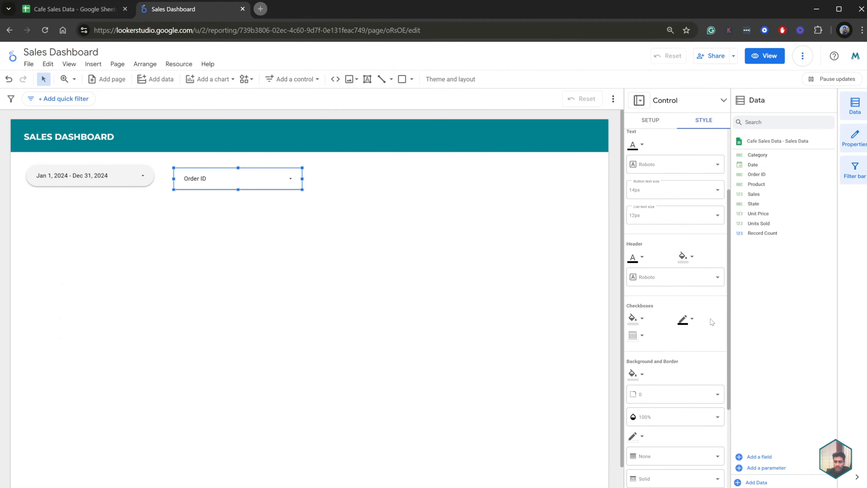
pyautogui.scroll(-4, 707, 300)
pyautogui.click(635, 242)
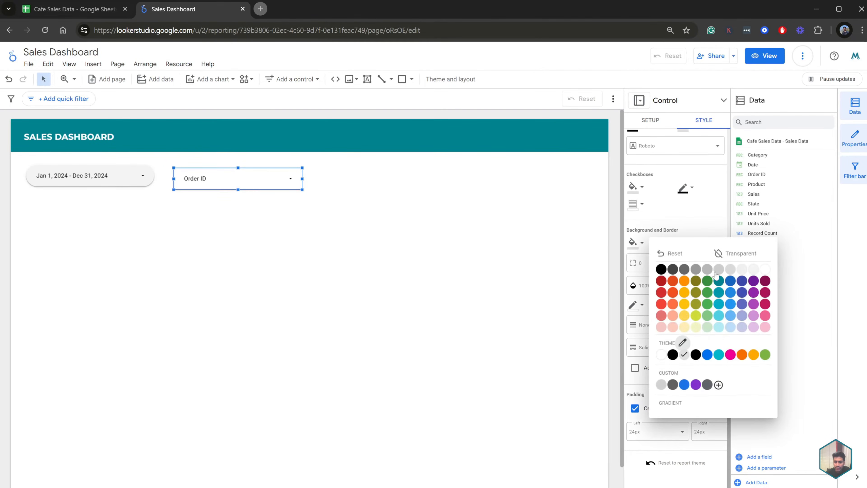
pyautogui.click(754, 270)
pyautogui.click(679, 263)
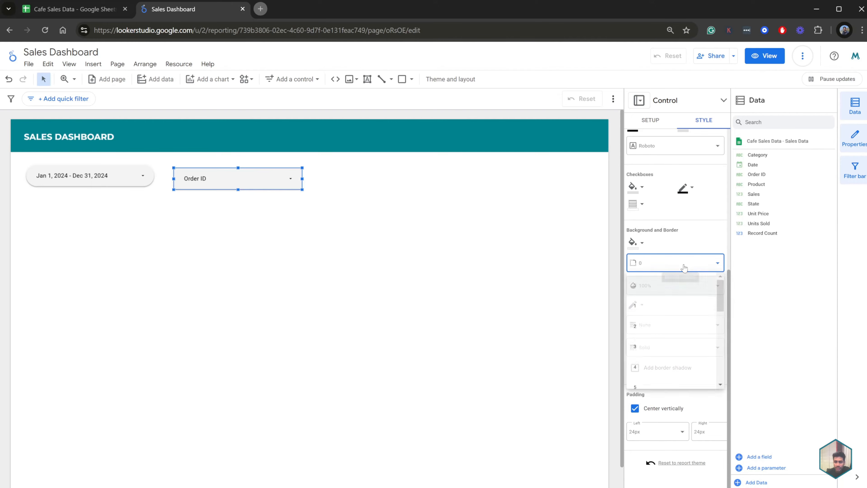
pyautogui.scroll(-5, 685, 325)
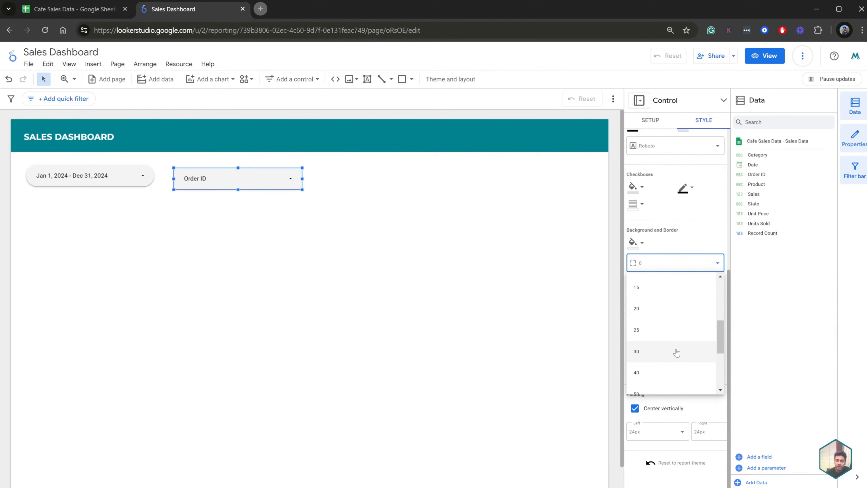
pyautogui.click(677, 353)
pyautogui.click(251, 261)
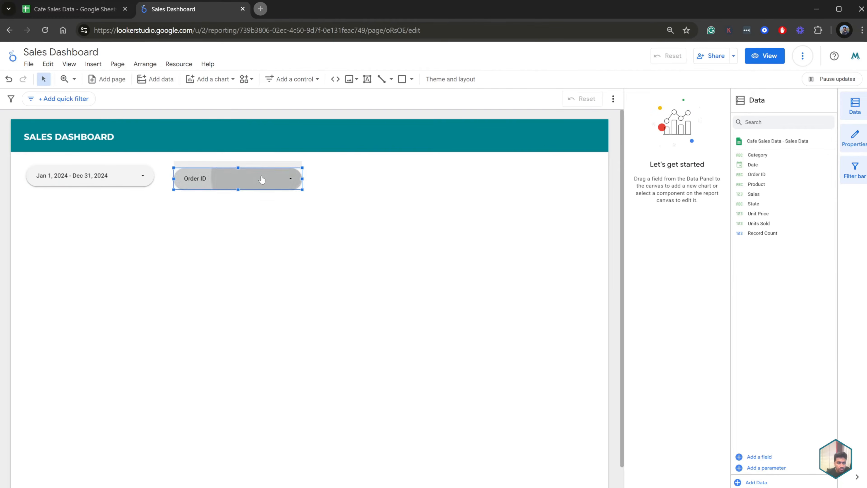
# Step: Change the control field of the Order ID drop-down to Product
pyautogui.click(260, 177)
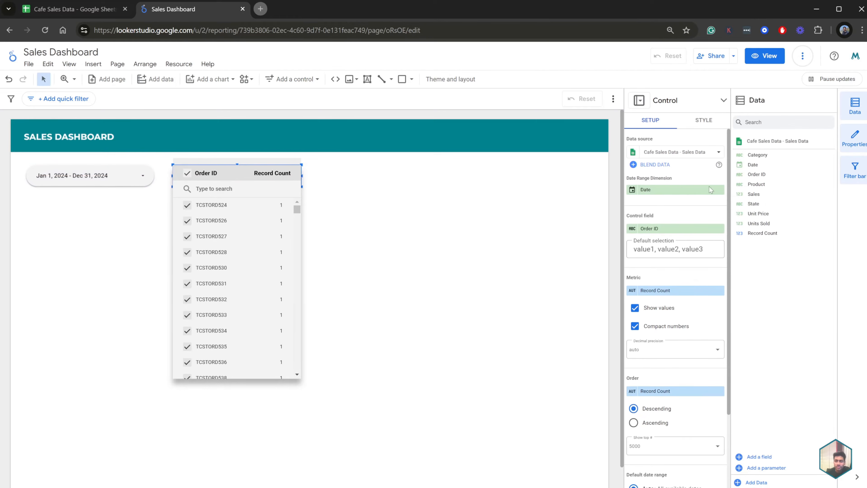
pyautogui.click(780, 276)
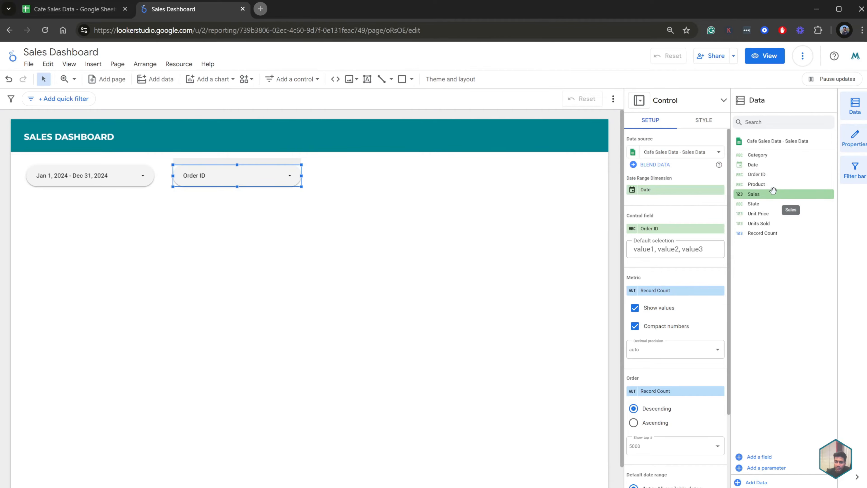
pyautogui.moveTo(791, 185); pyautogui.dragTo(669, 233)
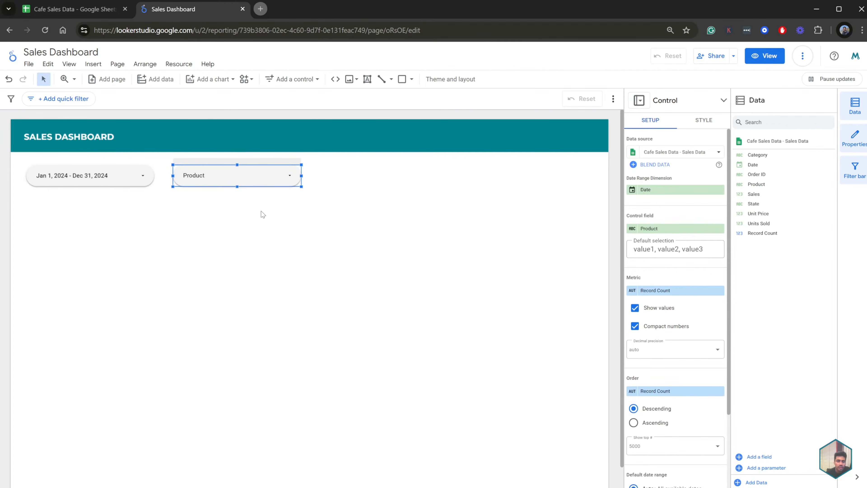
pyautogui.click(272, 205)
# Step: Duplicate the Product drop-down to its right and make the copy a Category filter by replacing its control field
pyautogui.click(286, 176)
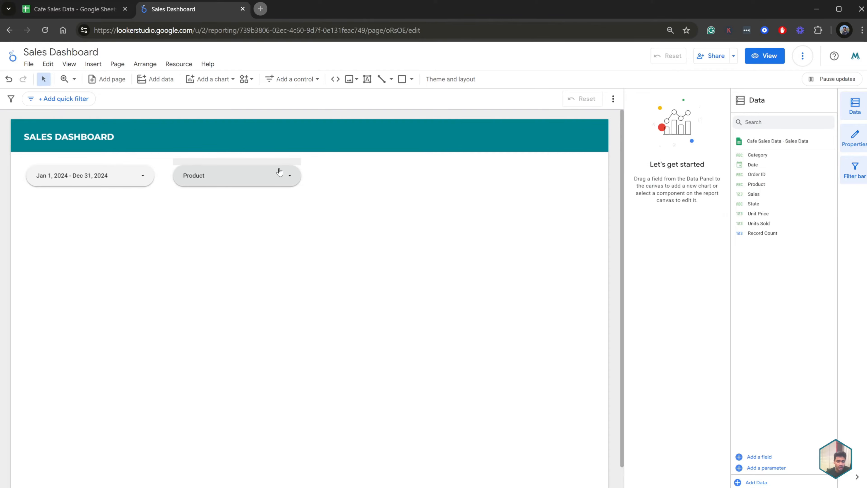
pyautogui.click(280, 172)
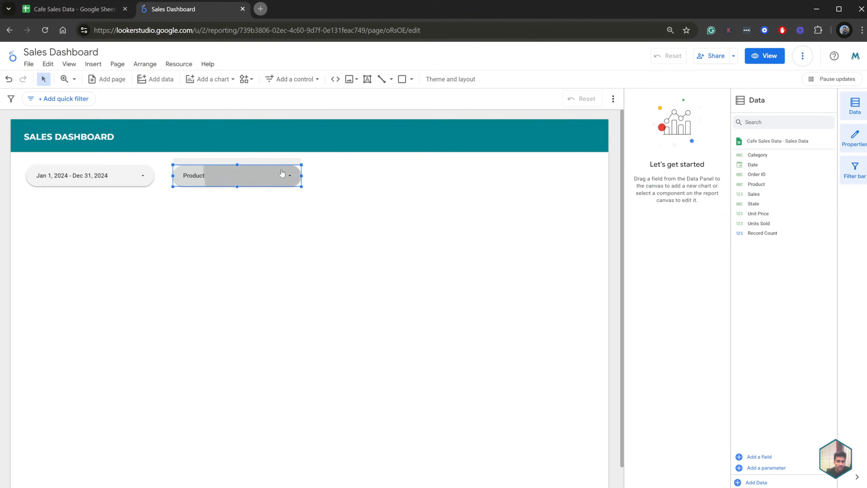
pyautogui.rightClick(285, 174)
pyautogui.click(364, 165)
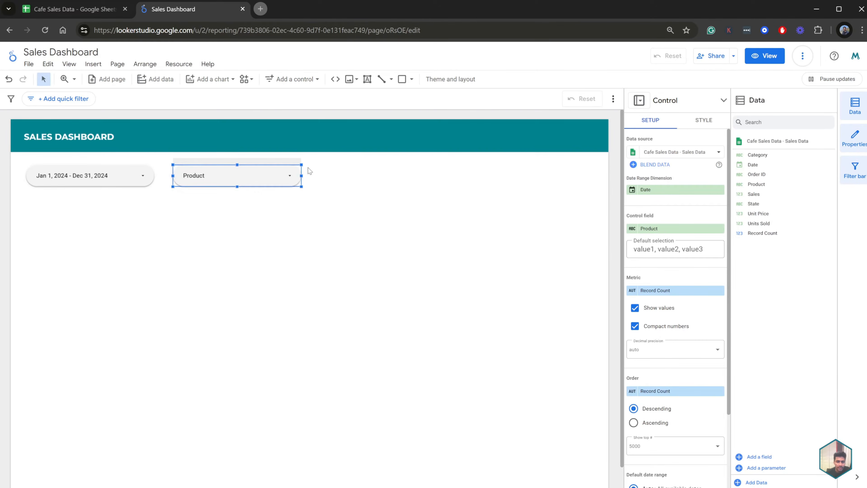
pyautogui.rightClick(293, 174)
pyautogui.click(341, 302)
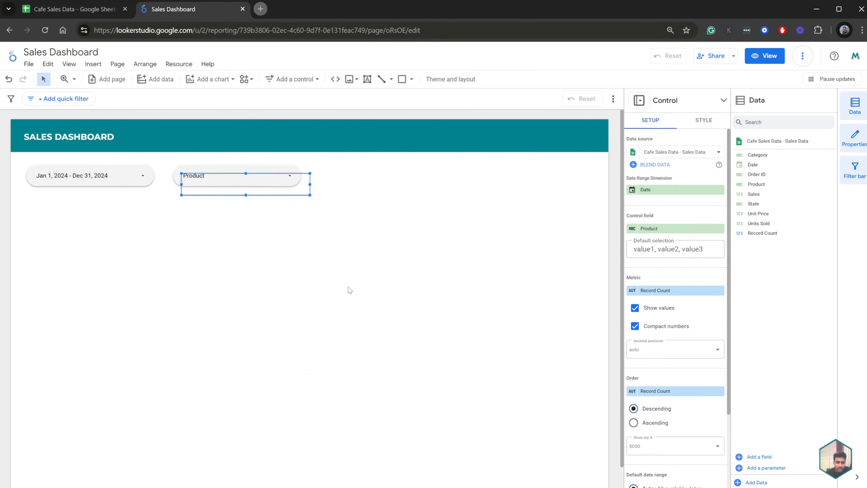
pyautogui.moveTo(261, 191); pyautogui.dragTo(397, 185)
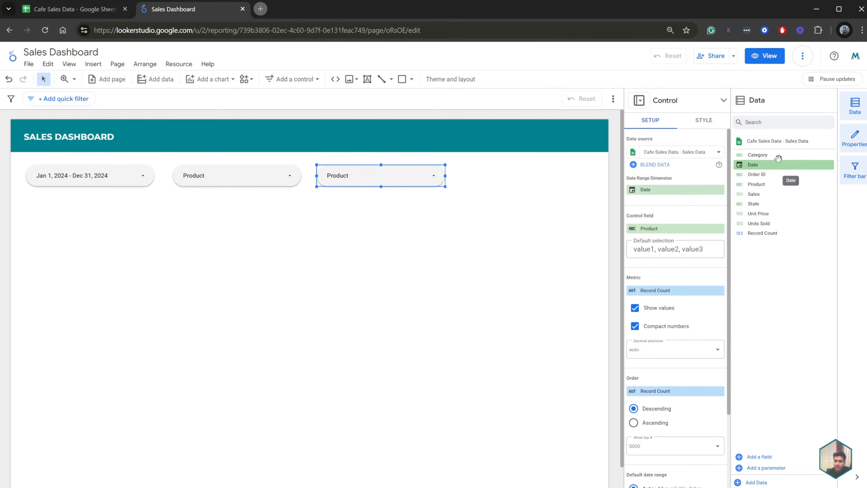
pyautogui.moveTo(762, 165); pyautogui.dragTo(709, 234)
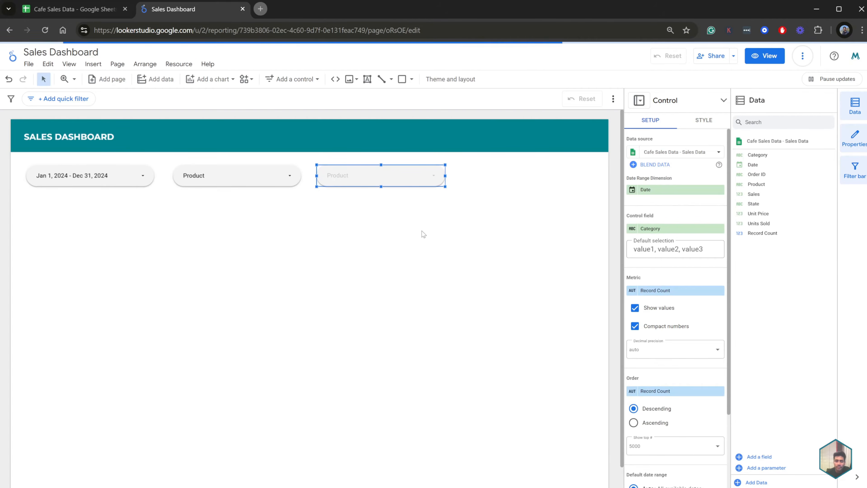
pyautogui.click(429, 208)
# Step: Duplicate the Category drop-down to its right and make the copy a State filter by replacing its control field
pyautogui.click(431, 178)
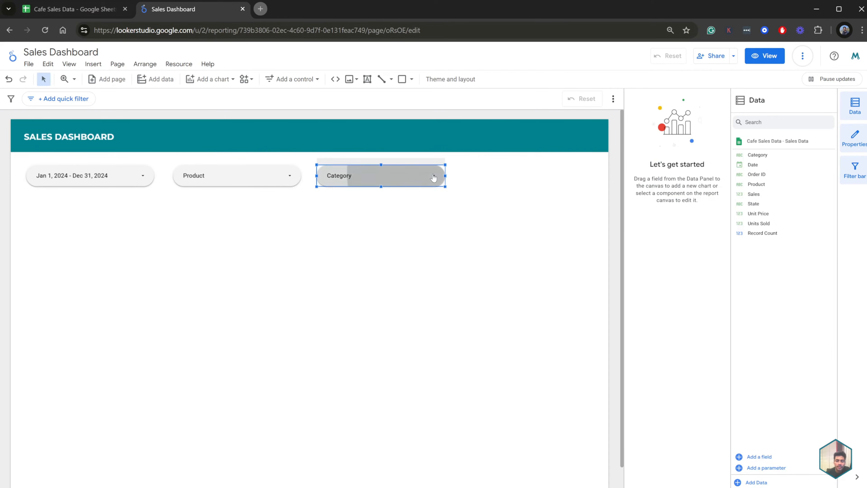
pyautogui.rightClick(437, 168)
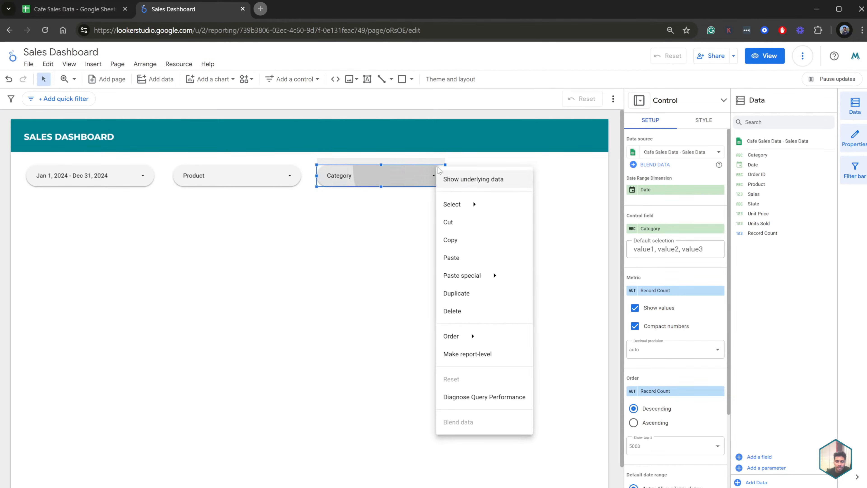
pyautogui.click(481, 296)
pyautogui.moveTo(419, 187); pyautogui.dragTo(559, 186)
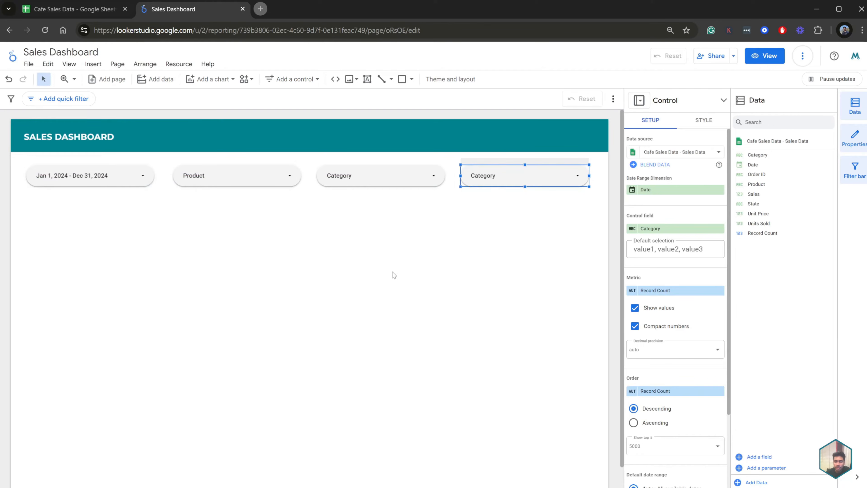
pyautogui.moveTo(778, 203); pyautogui.dragTo(683, 231)
pyautogui.click(488, 214)
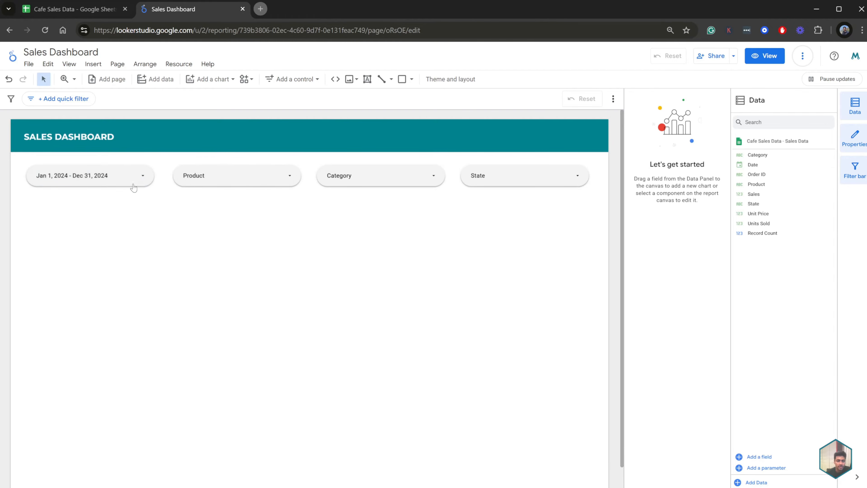
pyautogui.click(548, 176)
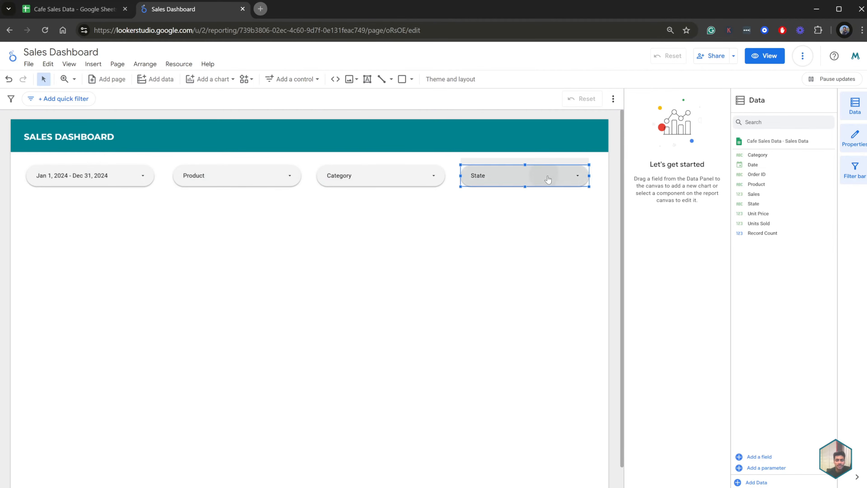
pyautogui.click(452, 182)
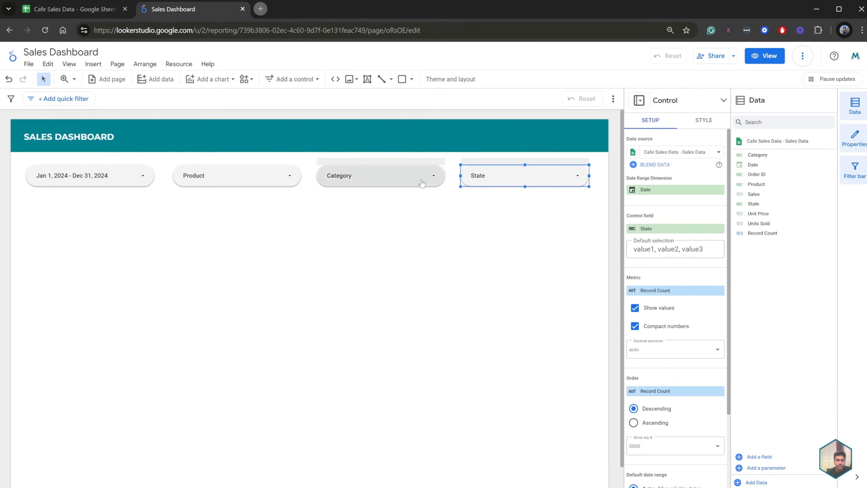
pyautogui.click(422, 183)
pyautogui.click(244, 181)
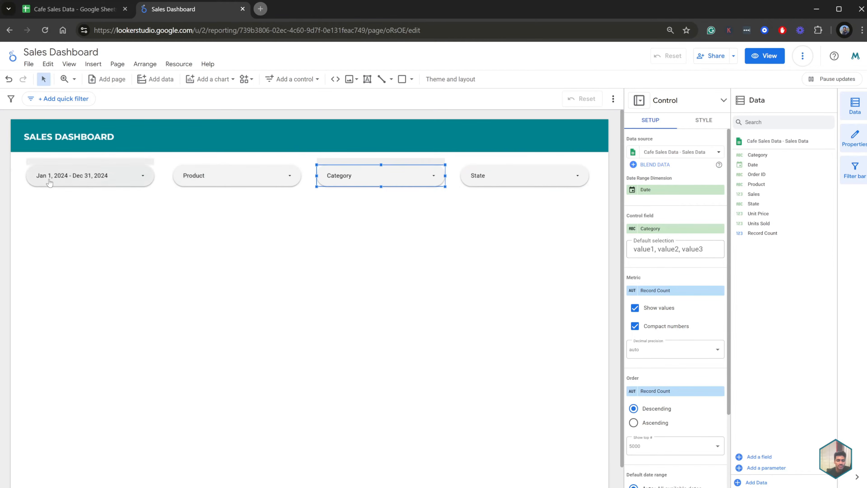
pyautogui.click(338, 238)
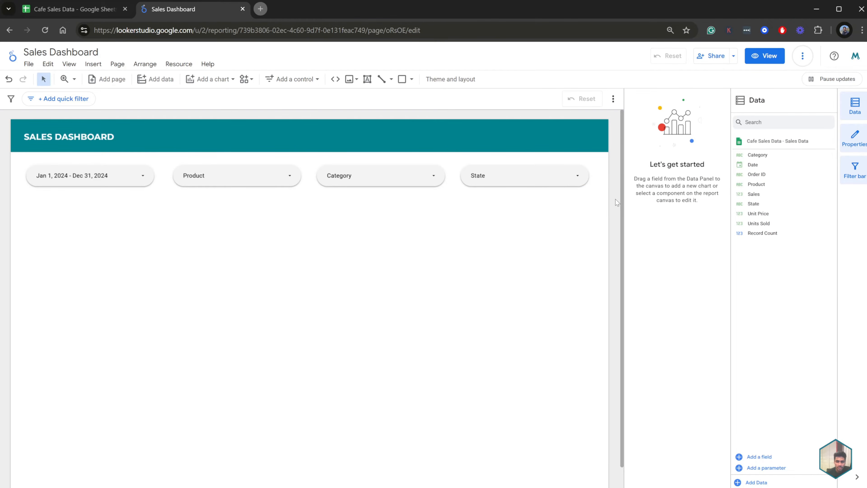
# Step: Select all four filter controls together and shift the row slightly up and left, closer to the header
pyautogui.moveTo(608, 158); pyautogui.dragTo(12, 162)
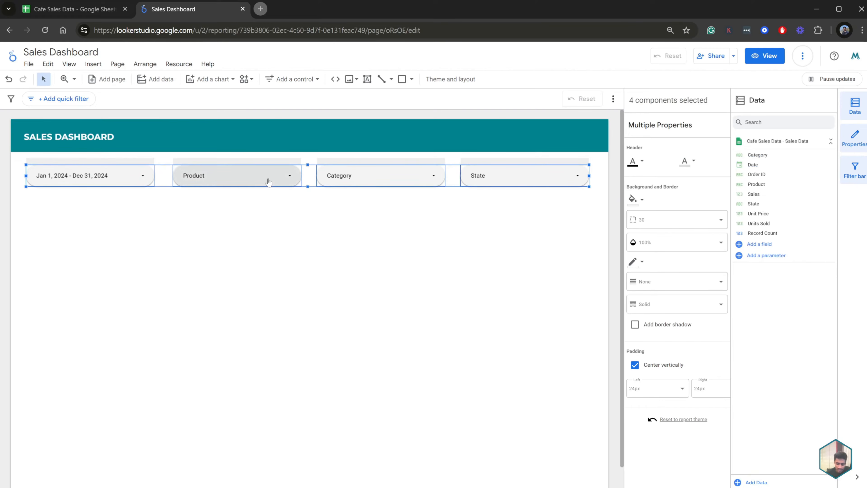
pyautogui.moveTo(281, 182); pyautogui.dragTo(280, 178)
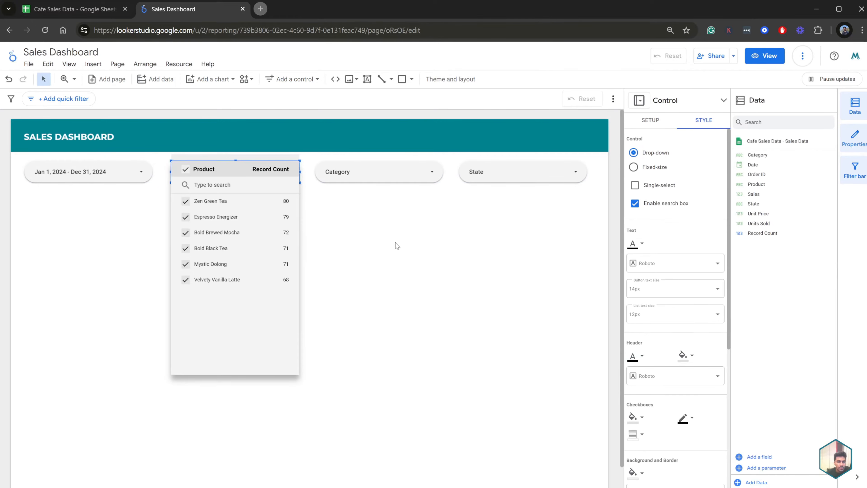
pyautogui.click(428, 256)
pyautogui.click(429, 258)
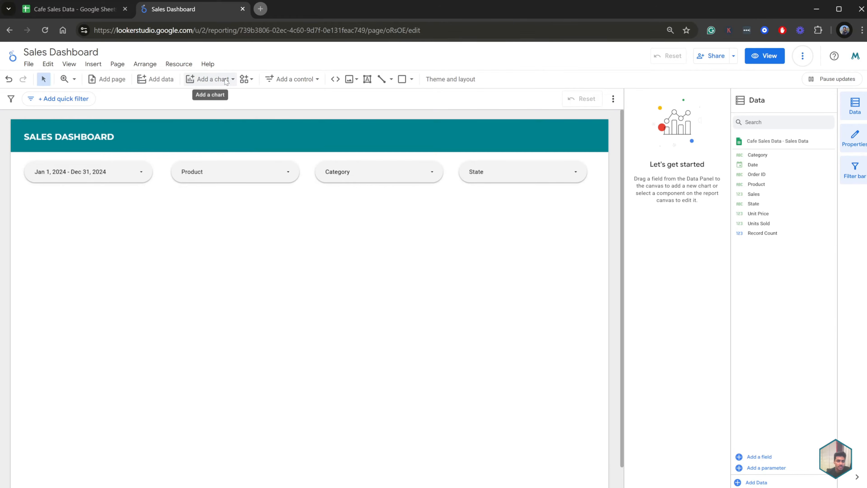
# Step: Add a scorecard below the date range control and set its metric to Sales
pyautogui.click(210, 79)
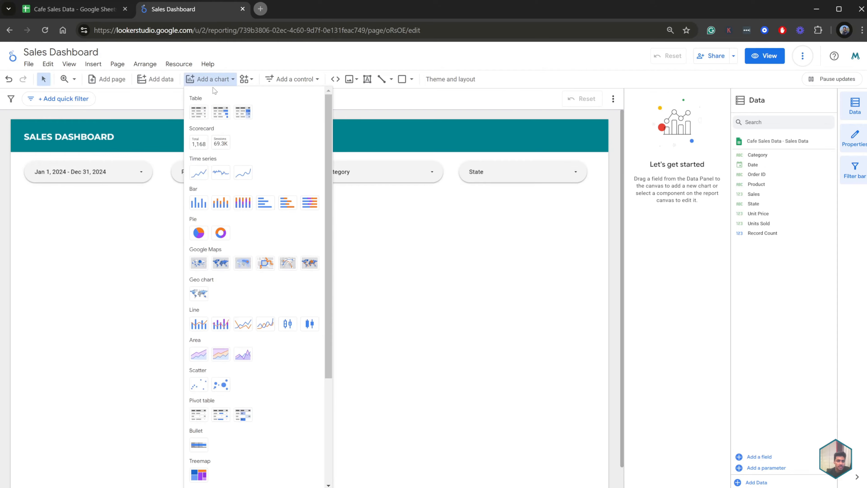
pyautogui.click(202, 146)
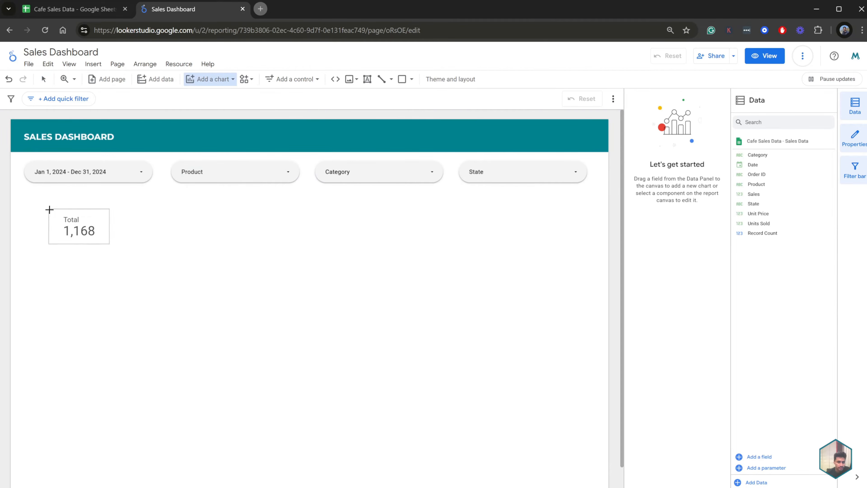
pyautogui.click(32, 205)
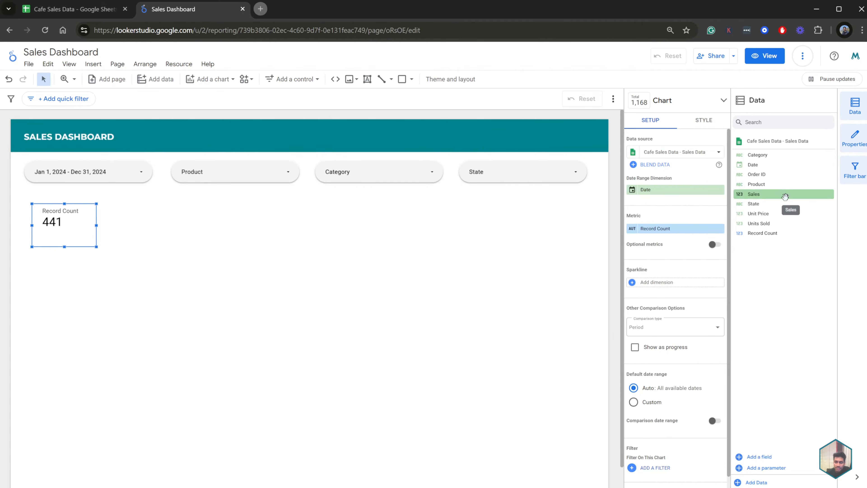
pyautogui.moveTo(785, 197); pyautogui.dragTo(645, 229)
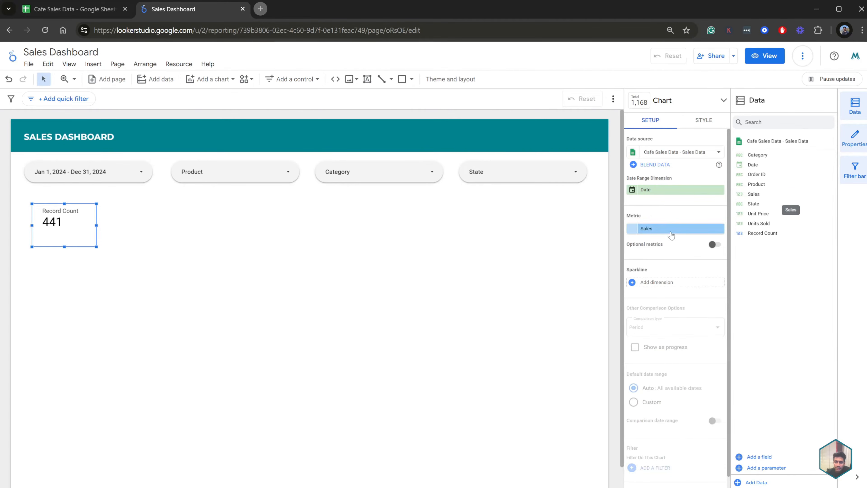
# Step: Rename the scorecard's Sales metric to "Total Sales"
pyautogui.click(632, 229)
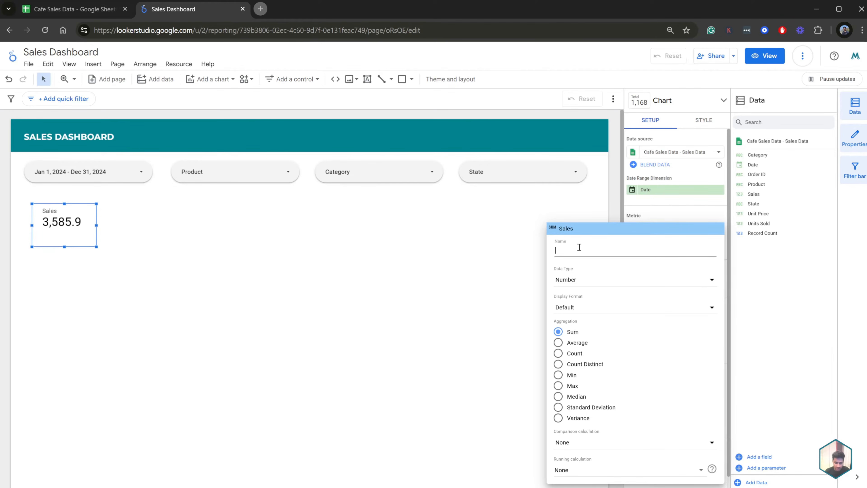
pyautogui.write('tOT')
pyautogui.press('BackSpace')
pyautogui.press('BackSpace')
pyautogui.press('capslock')
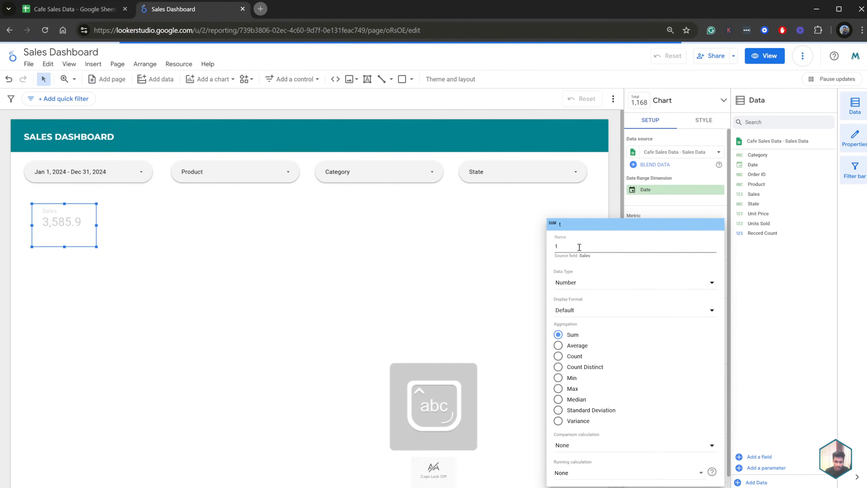
pyautogui.press('BackSpace')
pyautogui.write('Total')
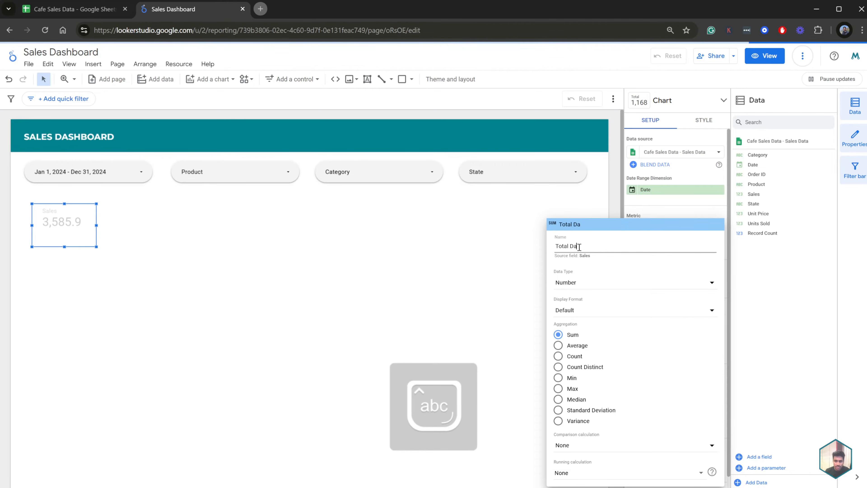
pyautogui.write(' Sales')
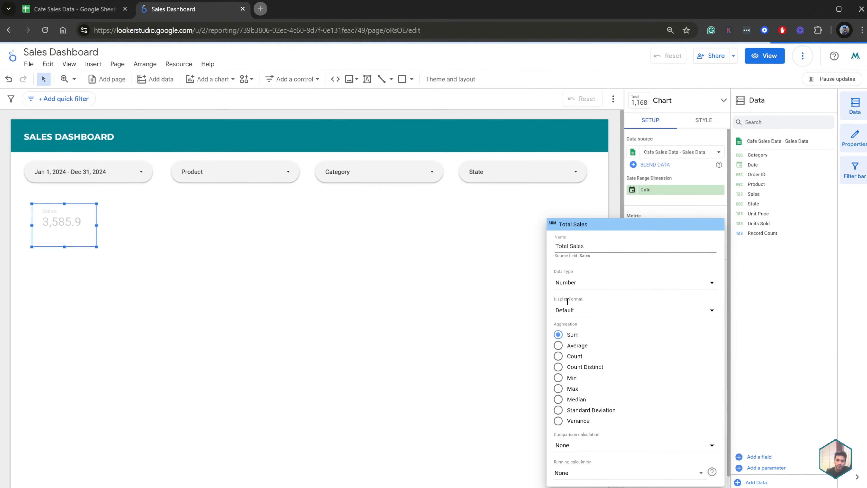
# Step: Set the Total Sales metric's data type to Currency, USD - US Dollar ($)
pyautogui.click(593, 282)
pyautogui.moveTo(598, 305)
pyautogui.scroll(-5, 720, 334)
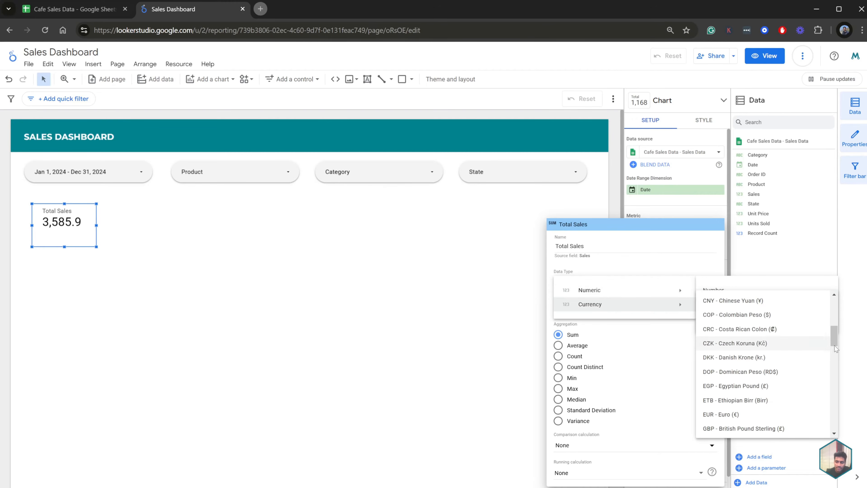
pyautogui.moveTo(835, 349); pyautogui.dragTo(841, 422)
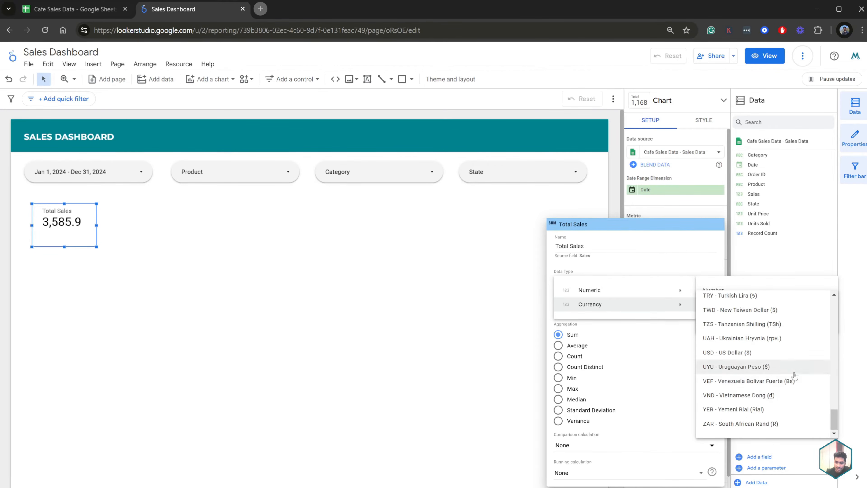
pyautogui.click(751, 352)
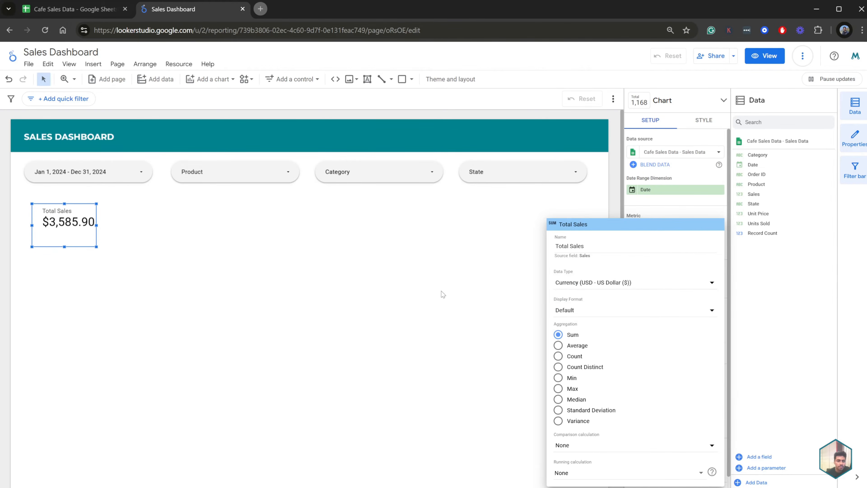
pyautogui.click(118, 251)
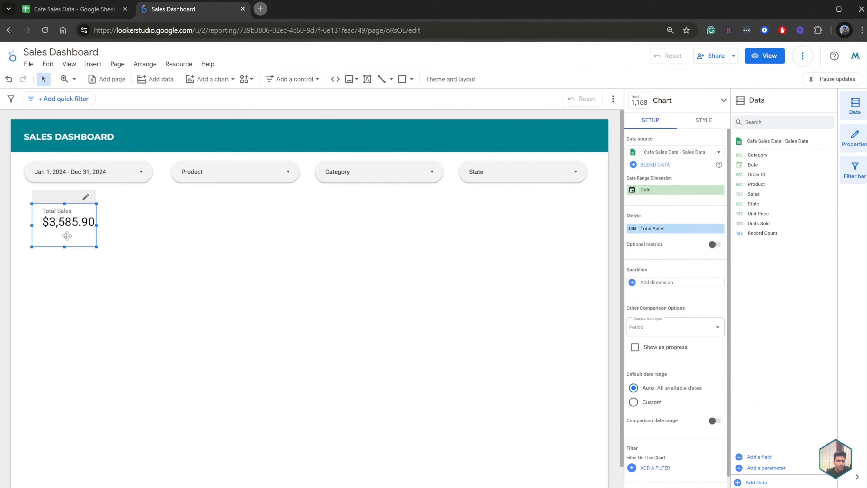
pyautogui.click(146, 270)
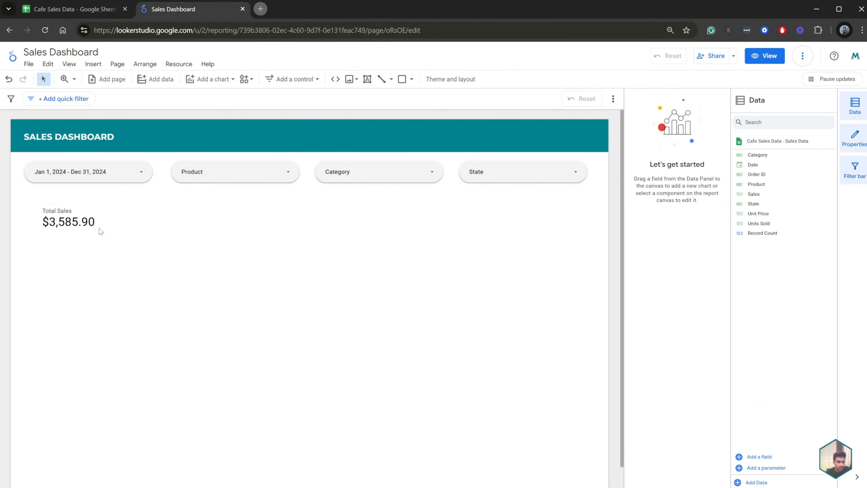
# Step: Fill the Total Sales scorecard's background with the palest cyan from the colour palette
pyautogui.click(82, 231)
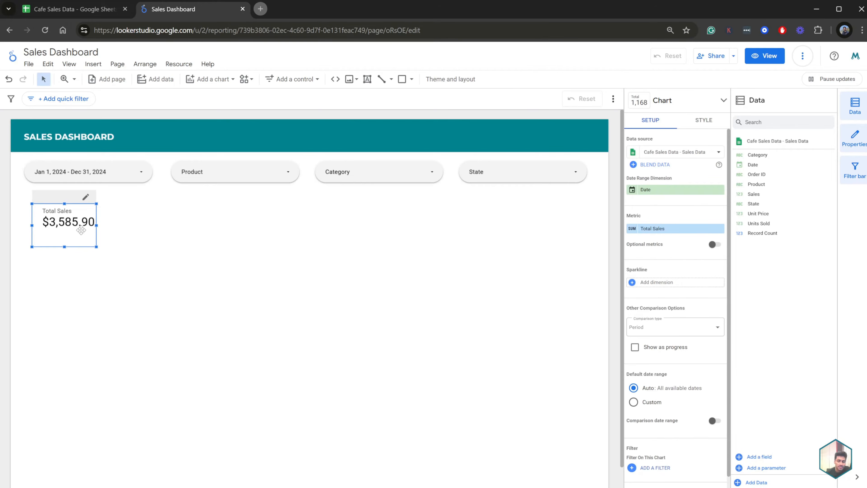
pyautogui.click(703, 120)
pyautogui.scroll(-10, 690, 306)
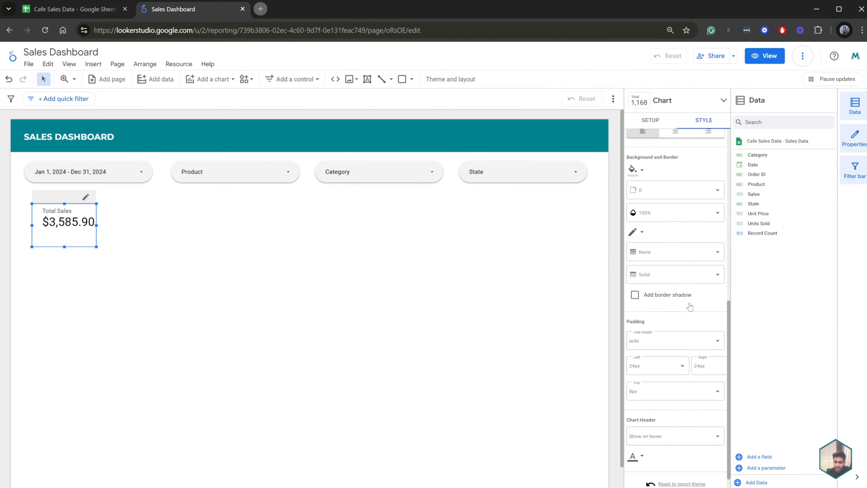
pyautogui.scroll(3, 690, 306)
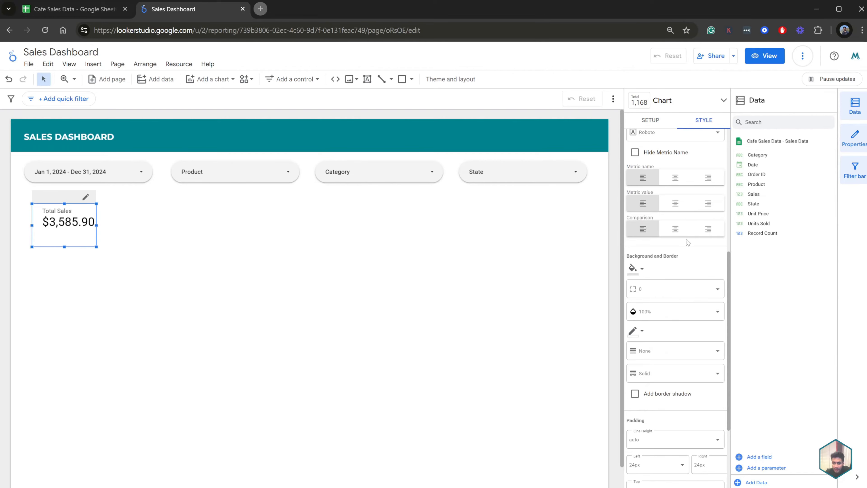
pyautogui.scroll(-2, 688, 242)
pyautogui.click(634, 219)
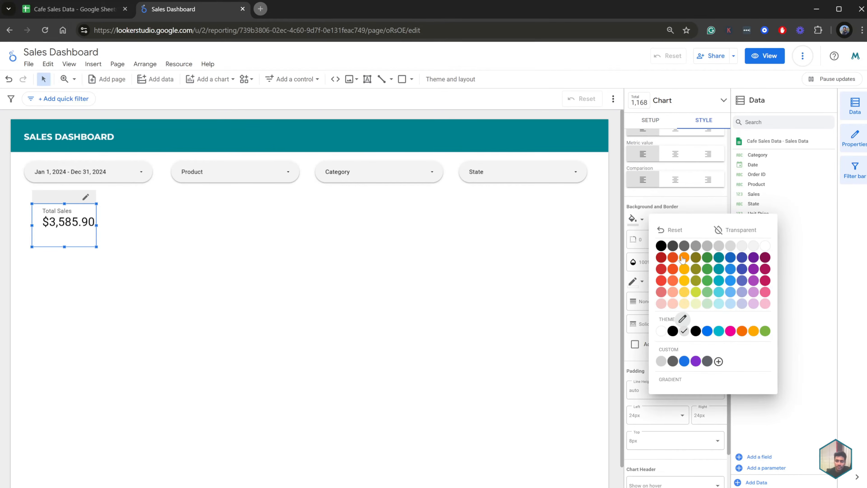
pyautogui.click(719, 305)
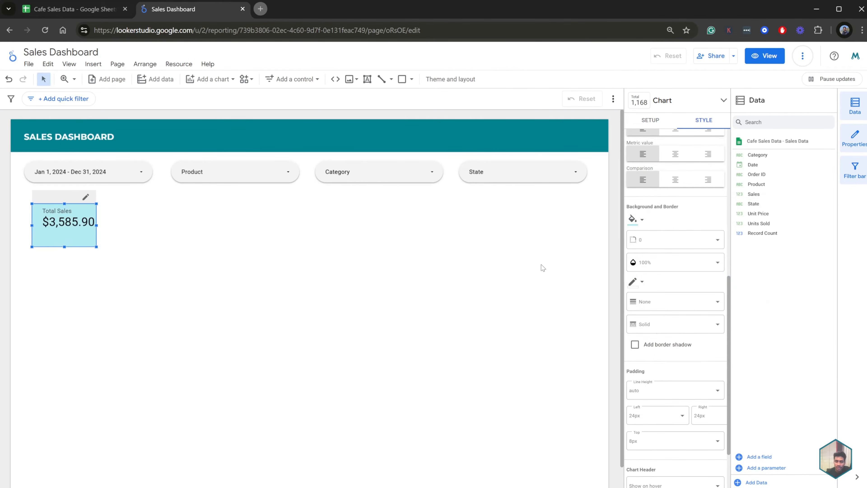
# Step: Set the Total Sales scorecard's background to the custom pale grey-blue colour #dbe5e7
pyautogui.click(635, 219)
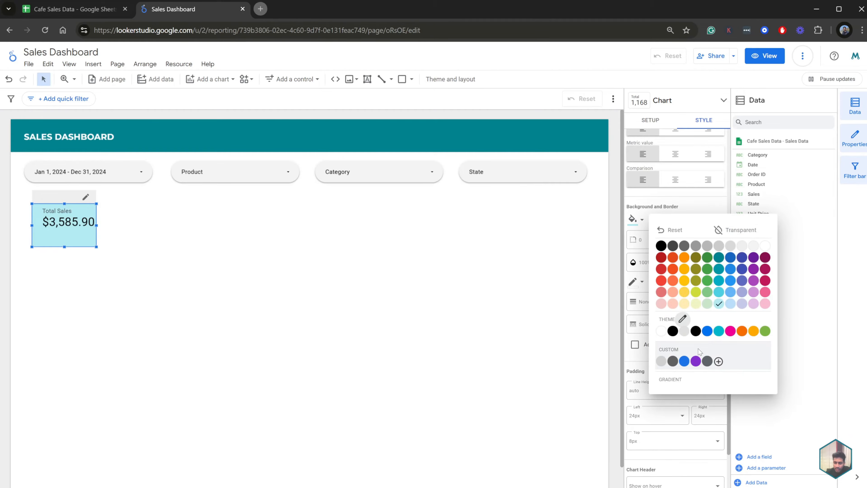
pyautogui.click(719, 362)
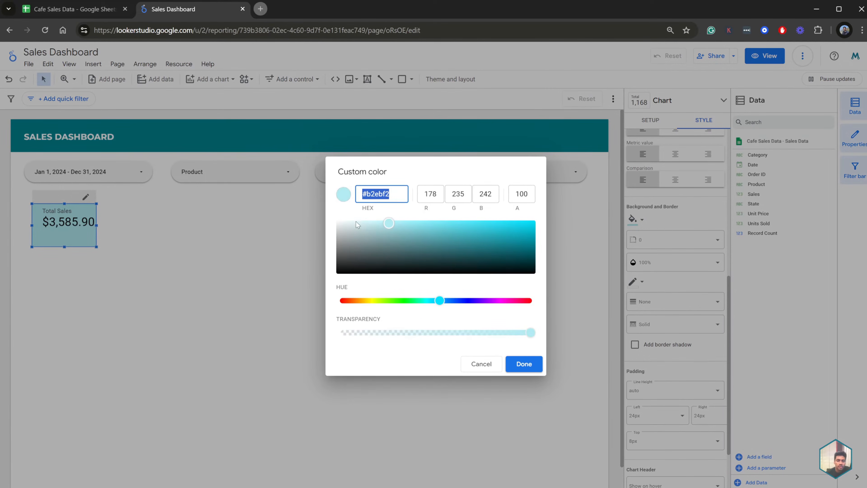
pyautogui.click(348, 226)
pyautogui.click(345, 226)
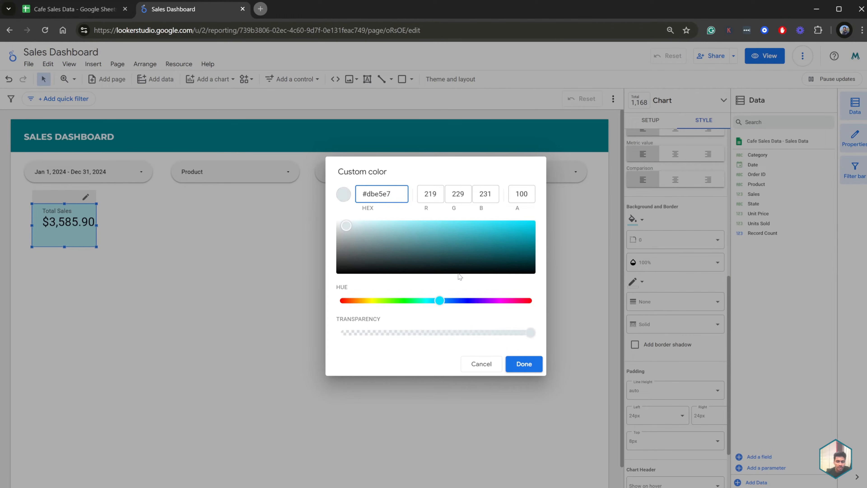
pyautogui.click(526, 365)
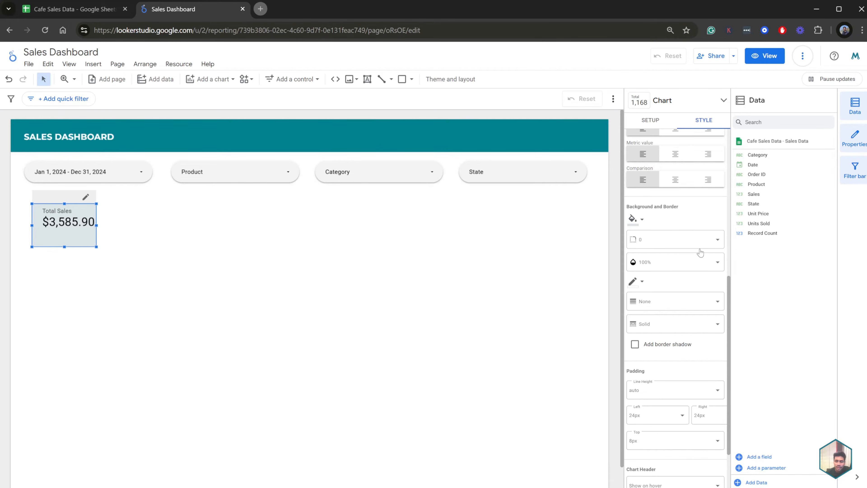
# Step: Set the Total Sales scorecard's label font to Montserrat and centre its metric name and metric value
pyautogui.scroll(8, 699, 288)
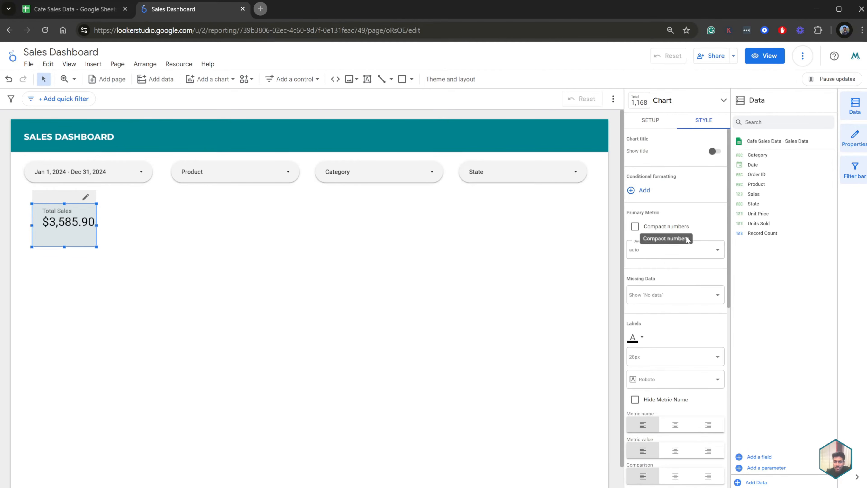
pyautogui.scroll(-4, 699, 290)
pyautogui.click(678, 230)
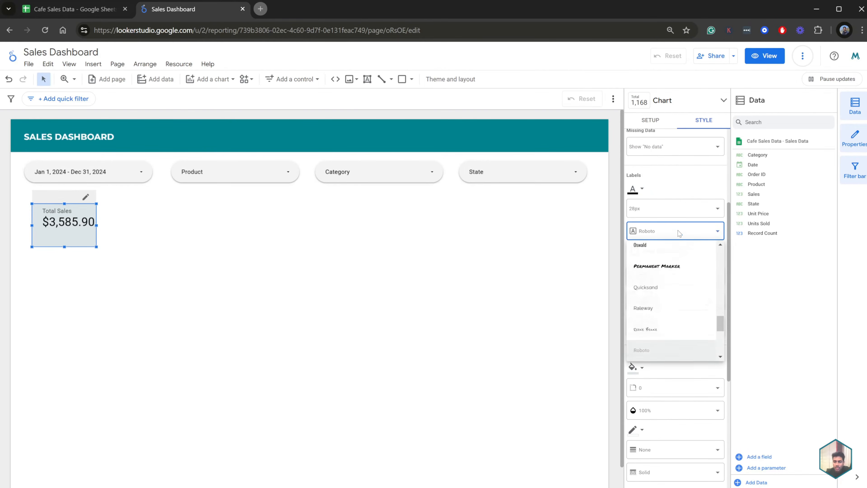
pyautogui.scroll(5, 678, 309)
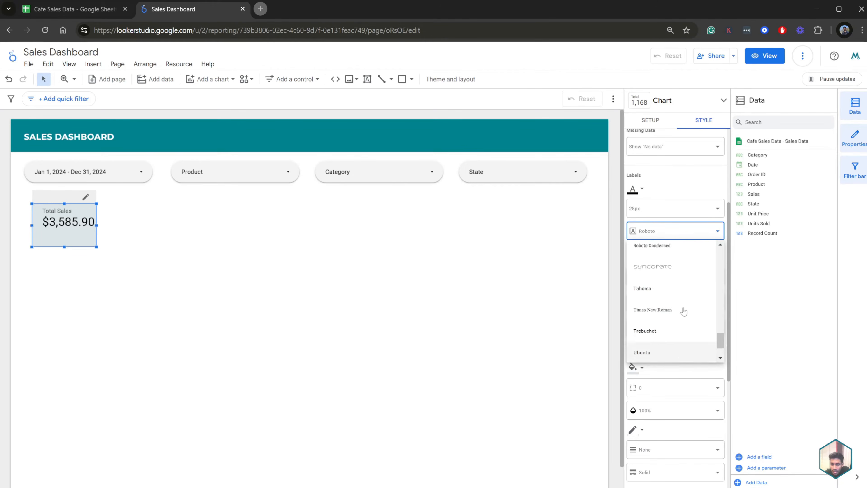
pyautogui.scroll(5, 684, 310)
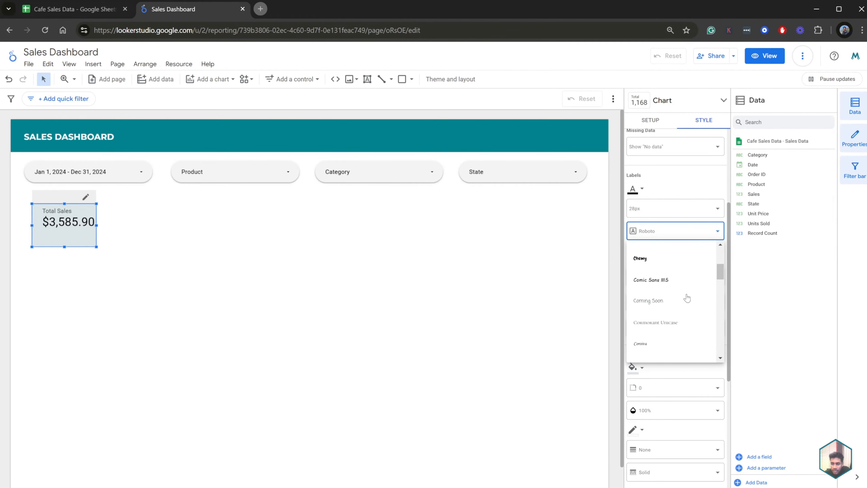
pyautogui.scroll(-5, 687, 298)
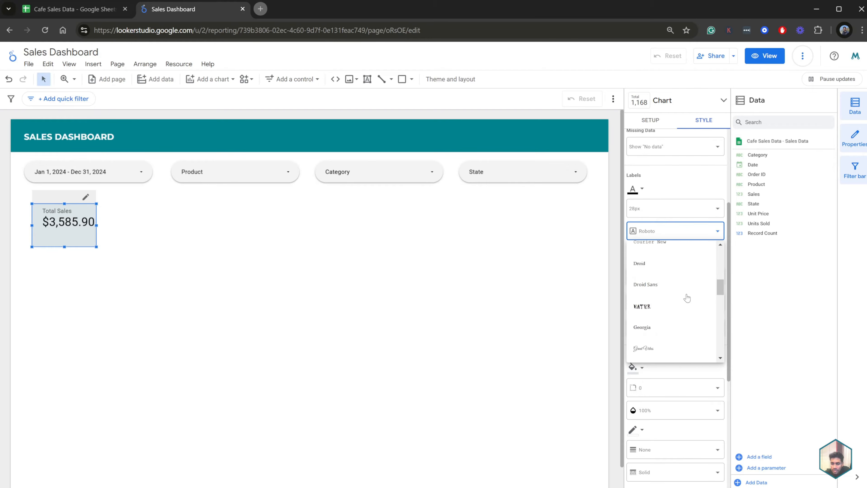
pyautogui.scroll(-3, 685, 302)
pyautogui.click(678, 258)
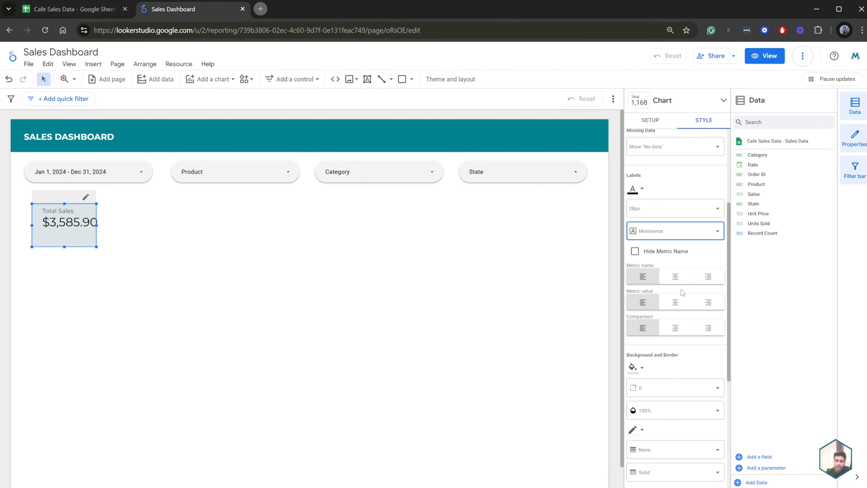
pyautogui.click(676, 282)
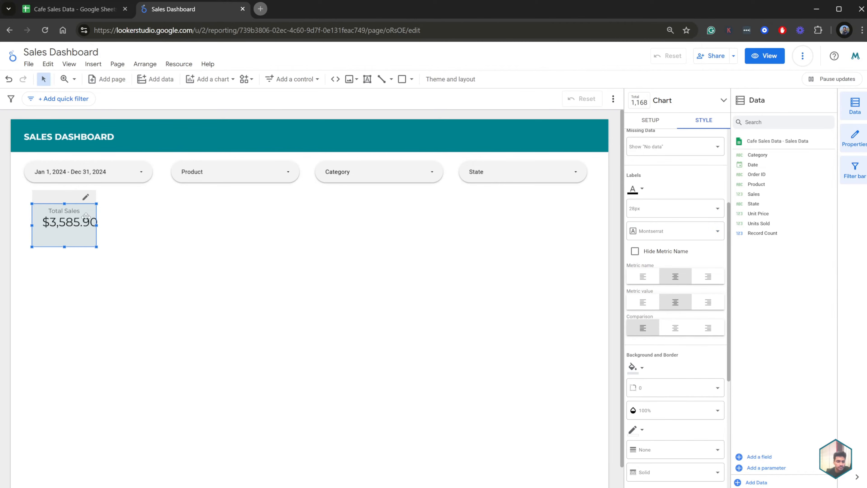
# Step: Widen the Total Sales scorecard so its value fits inside, and set its border radius to 10
pyautogui.moveTo(97, 225); pyautogui.dragTo(136, 225)
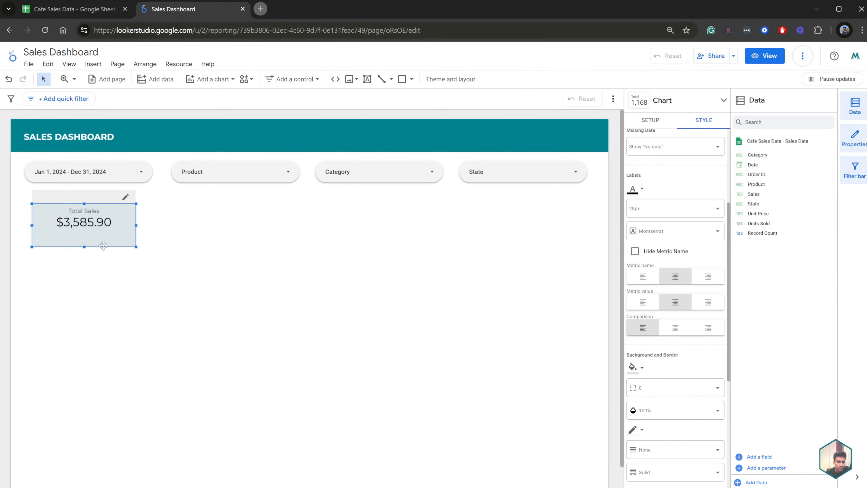
pyautogui.scroll(-3, 676, 328)
pyautogui.click(691, 290)
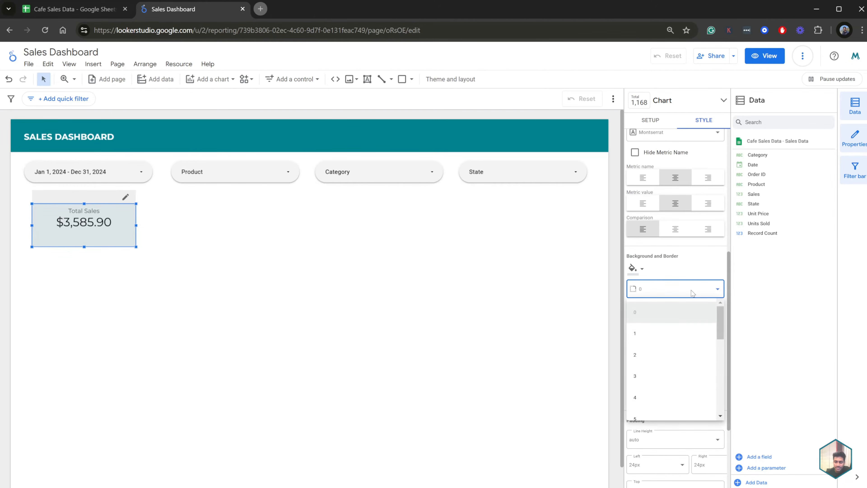
pyautogui.scroll(-3, 691, 334)
pyautogui.click(678, 340)
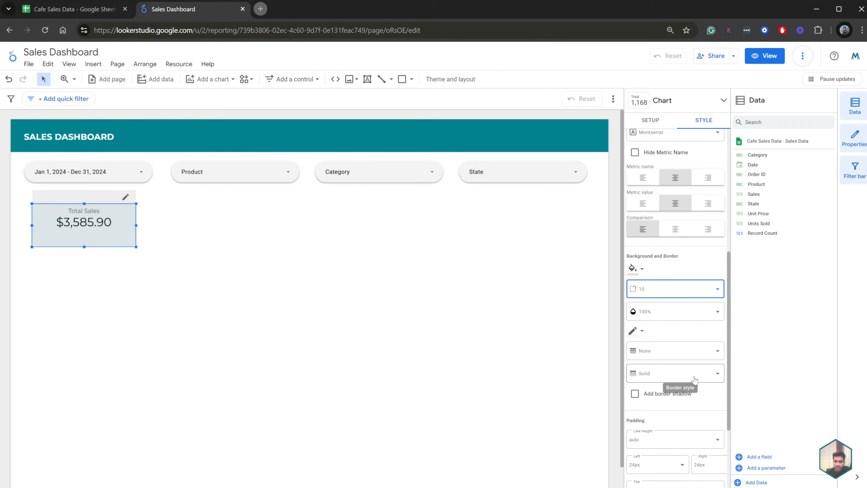
# Step: Turn on the Total Sales scorecard's comparison date range and set it to Previous period, with Period as the comparison type
pyautogui.scroll(-3, 685, 381)
pyautogui.scroll(4, 700, 342)
pyautogui.scroll(5, 700, 342)
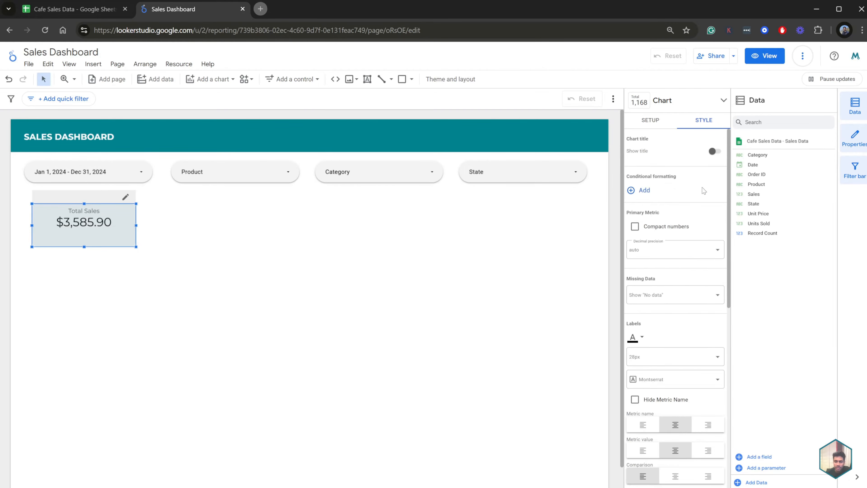
pyautogui.click(652, 120)
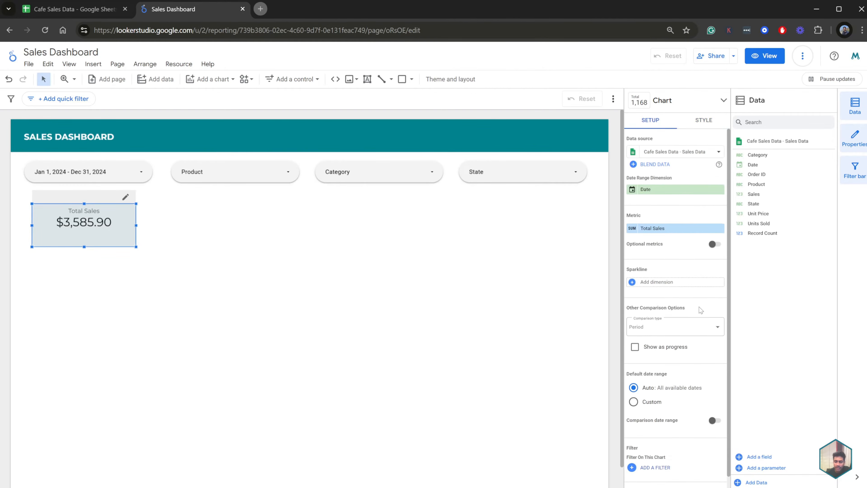
pyautogui.scroll(-2, 701, 311)
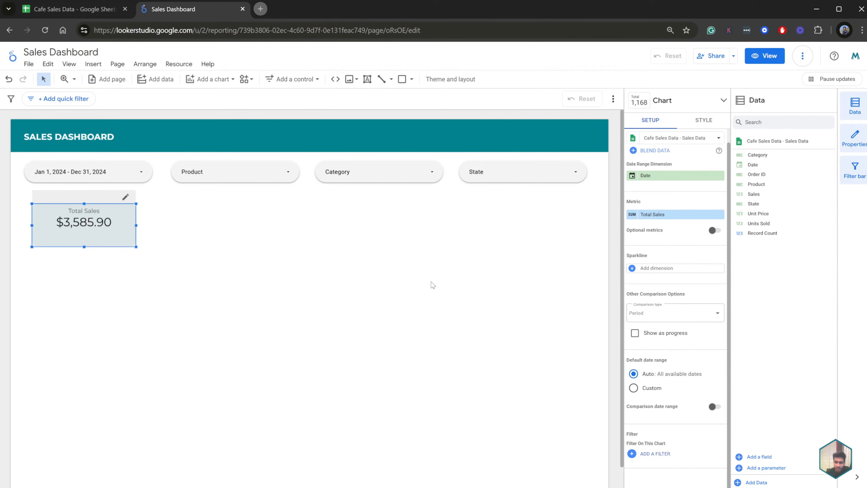
pyautogui.click(677, 315)
pyautogui.click(671, 346)
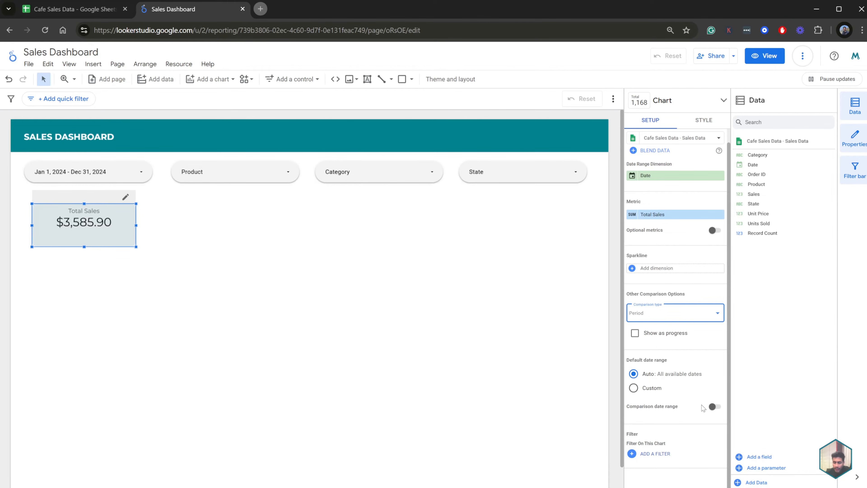
pyautogui.click(715, 406)
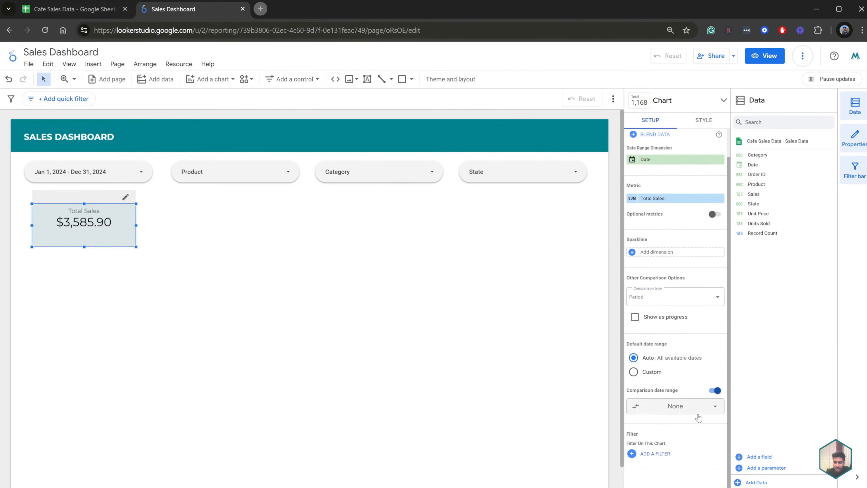
pyautogui.click(698, 413)
pyautogui.click(695, 242)
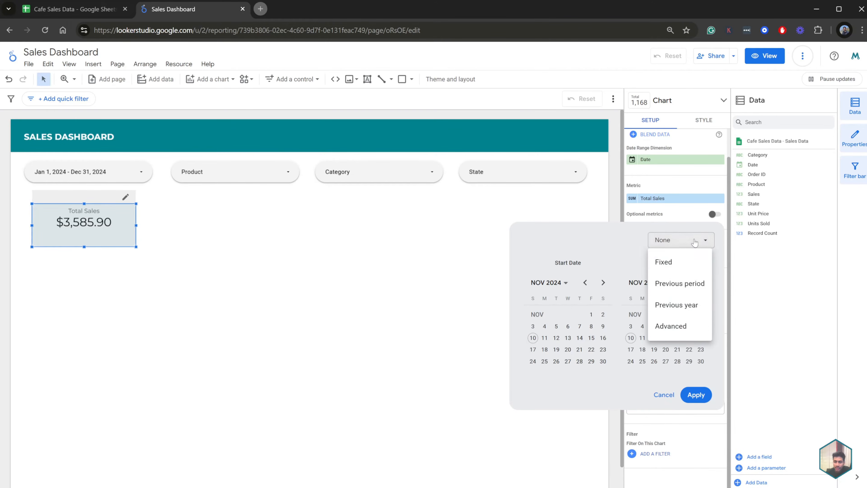
pyautogui.click(688, 283)
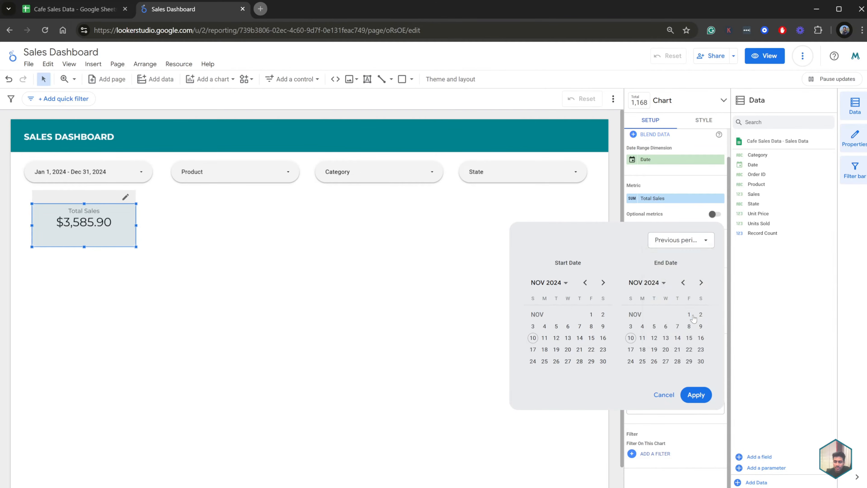
pyautogui.click(695, 394)
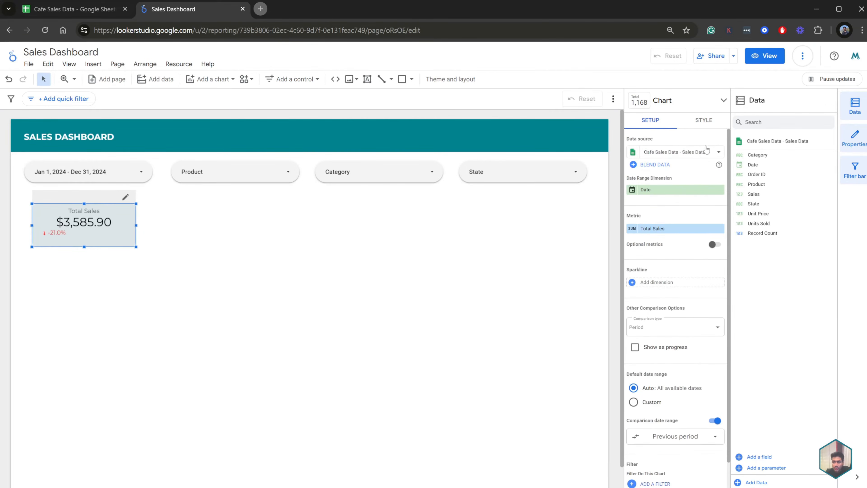
# Step: Centre the comparison value in the Total Sales scorecard
pyautogui.click(703, 120)
pyautogui.scroll(-7, 687, 248)
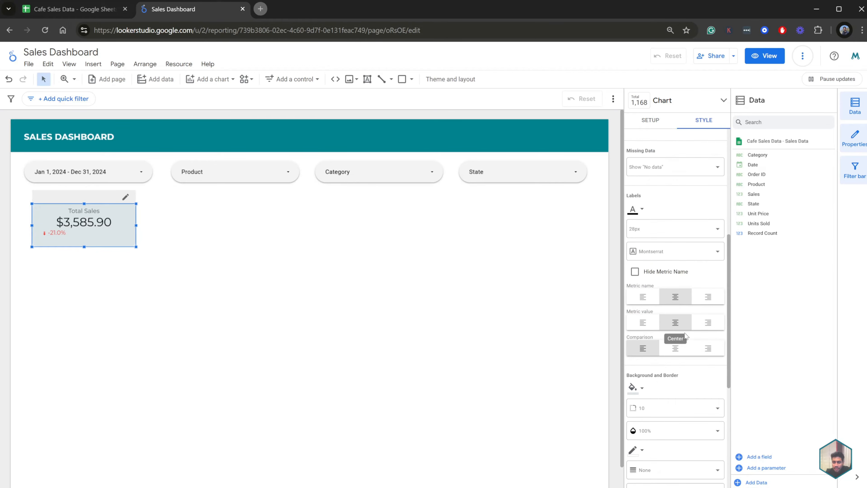
pyautogui.click(677, 348)
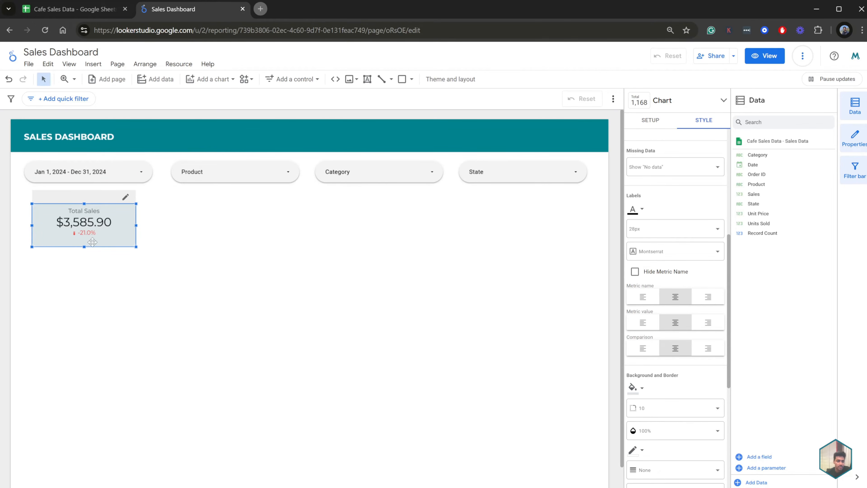
# Step: Reduce the Total Sales scorecard's height and move it up closer to the date range control
pyautogui.moveTo(85, 247); pyautogui.dragTo(139, 214)
pyautogui.click(122, 276)
pyautogui.click(109, 229)
pyautogui.click(143, 279)
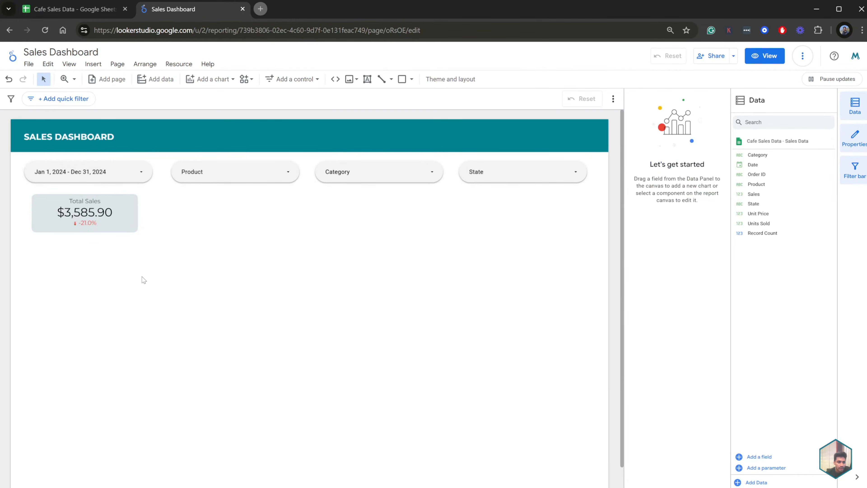
# Step: Duplicate the Total Sales scorecard and place the copy directly to its right, aligned in the same row
pyautogui.click(121, 200)
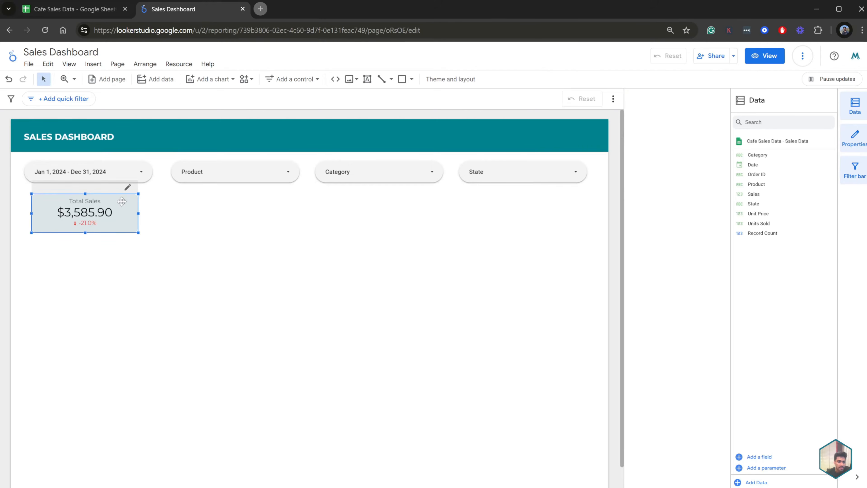
pyautogui.rightClick(127, 202)
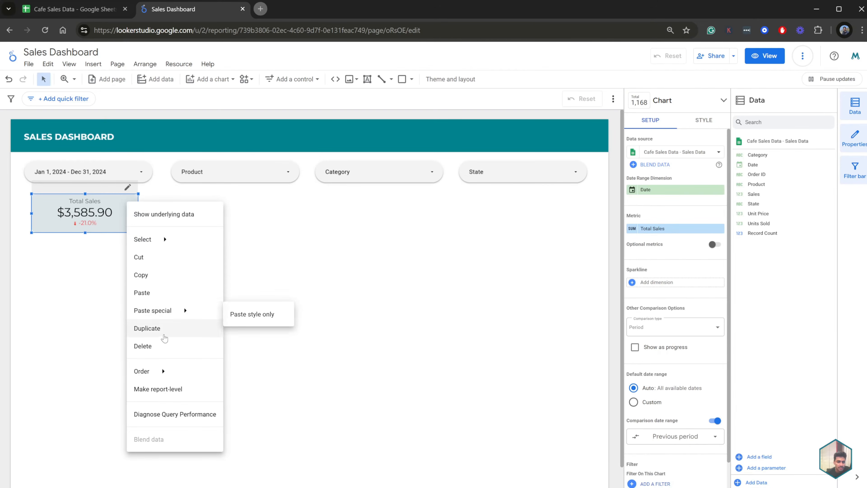
pyautogui.click(163, 328)
pyautogui.moveTo(131, 216); pyautogui.dragTo(244, 208)
pyautogui.click(268, 285)
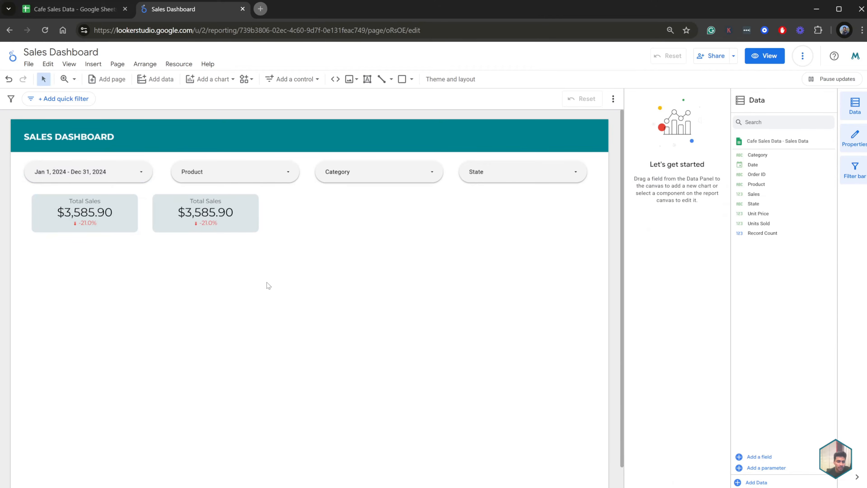
# Step: Replace the metric of the copied Total Sales scorecard with Order ID and open that metric's settings
pyautogui.click(238, 222)
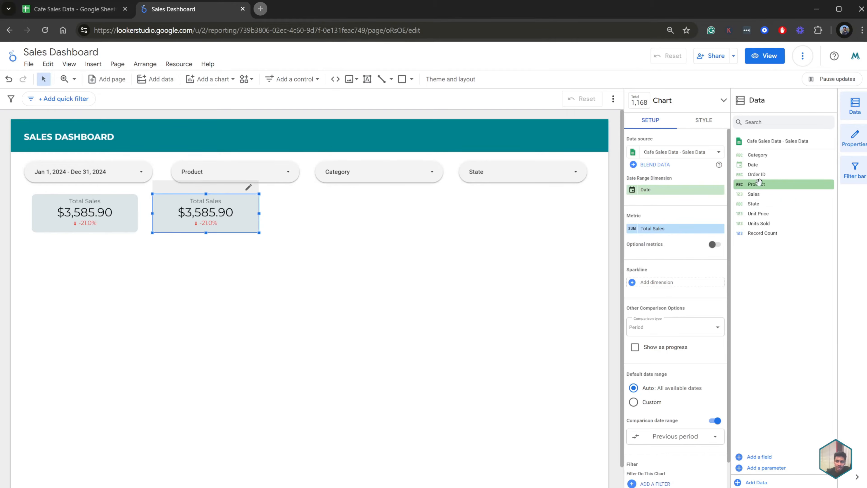
pyautogui.moveTo(758, 173); pyautogui.dragTo(631, 229)
pyautogui.click(632, 228)
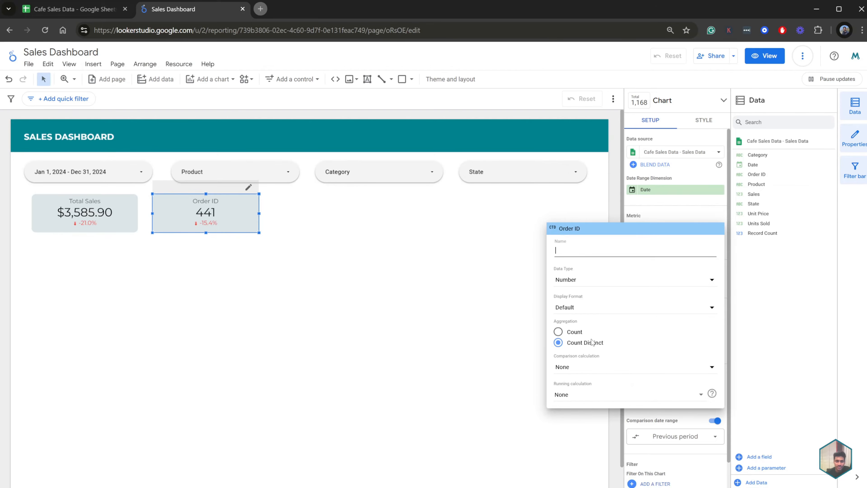
# Step: Examine the Order ID column in the Cafe Sales Data spreadsheet in Google Sheets, and return to the Looker Studio report
pyautogui.click(85, 8)
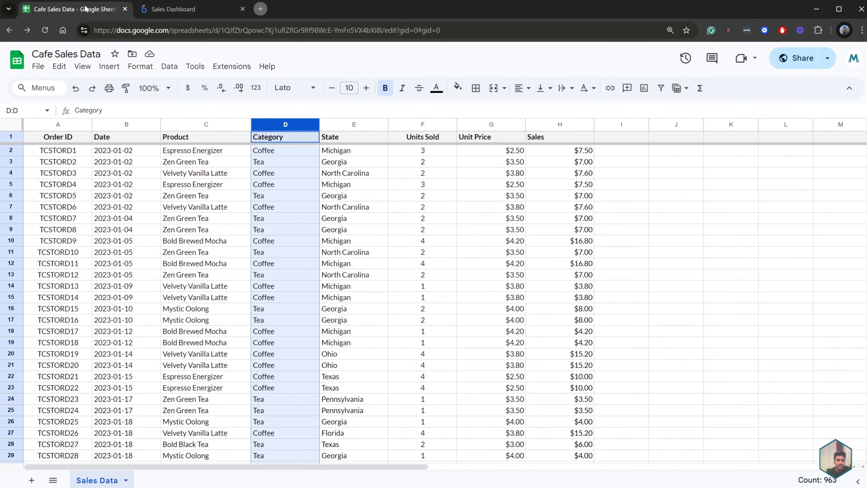
pyautogui.click(61, 174)
pyautogui.scroll(-5, 67, 182)
pyautogui.scroll(5, 68, 185)
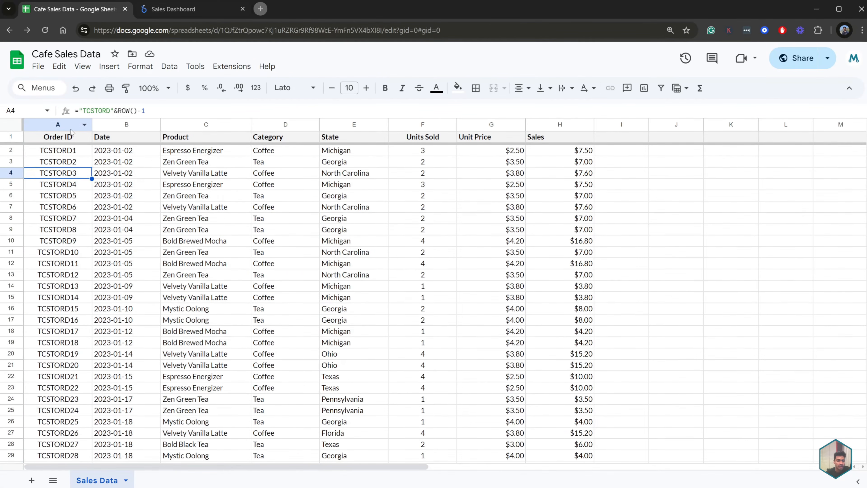
pyautogui.click(68, 123)
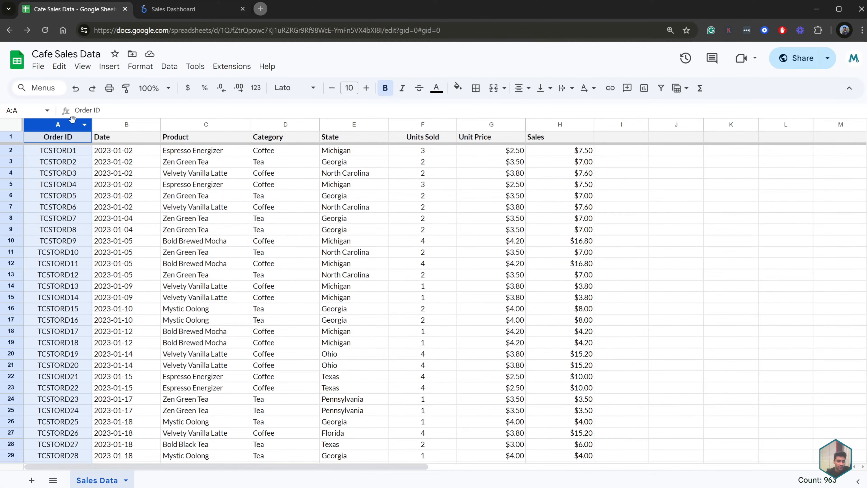
pyautogui.click(195, 8)
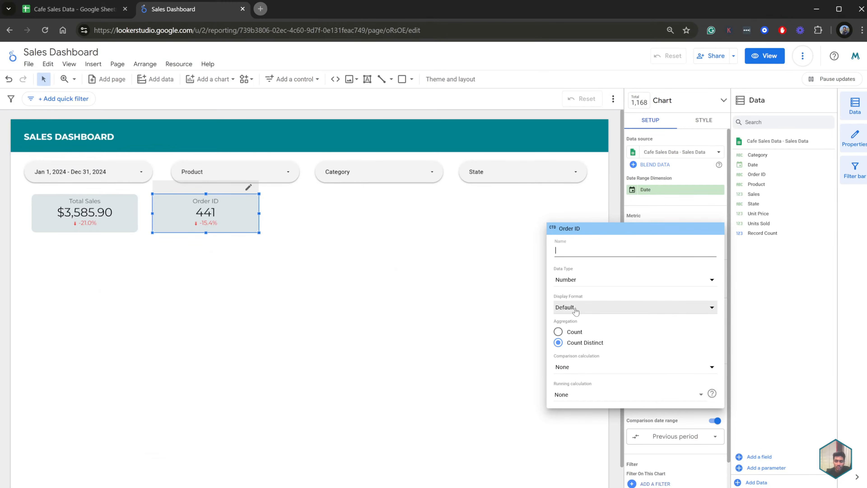
# Step: Name the second scorecard's Order ID metric Orders
pyautogui.click(588, 255)
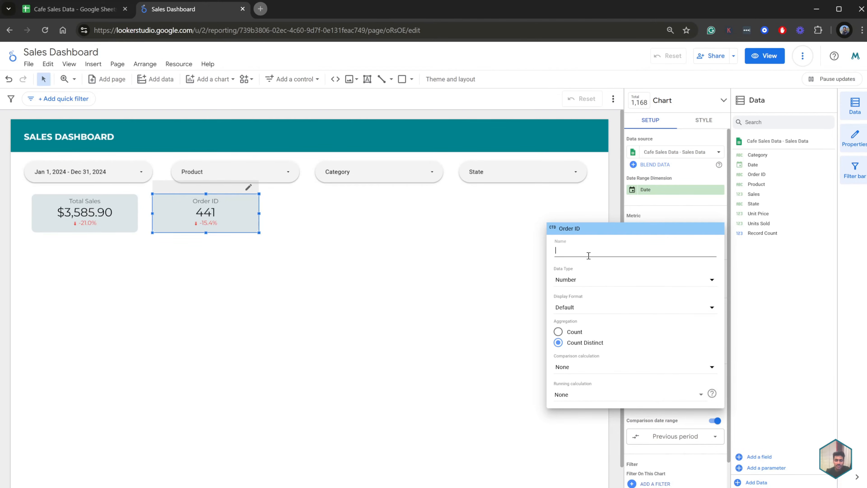
pyautogui.write('Orders')
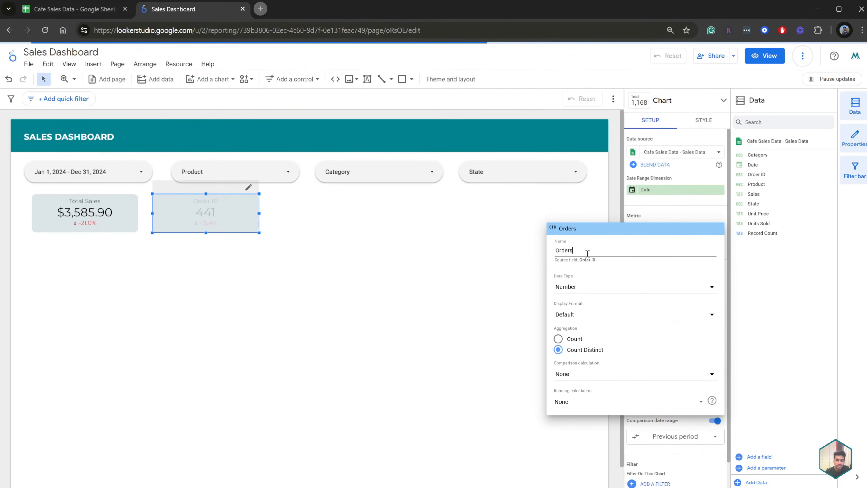
pyautogui.click(299, 262)
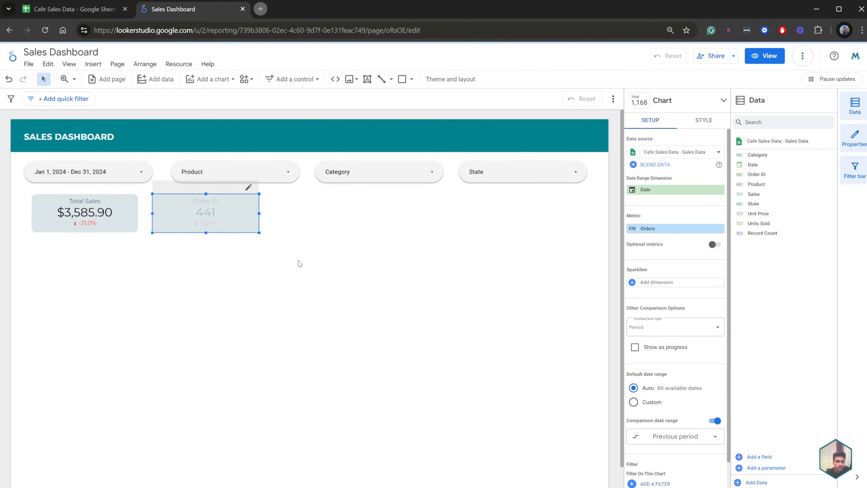
pyautogui.click(284, 266)
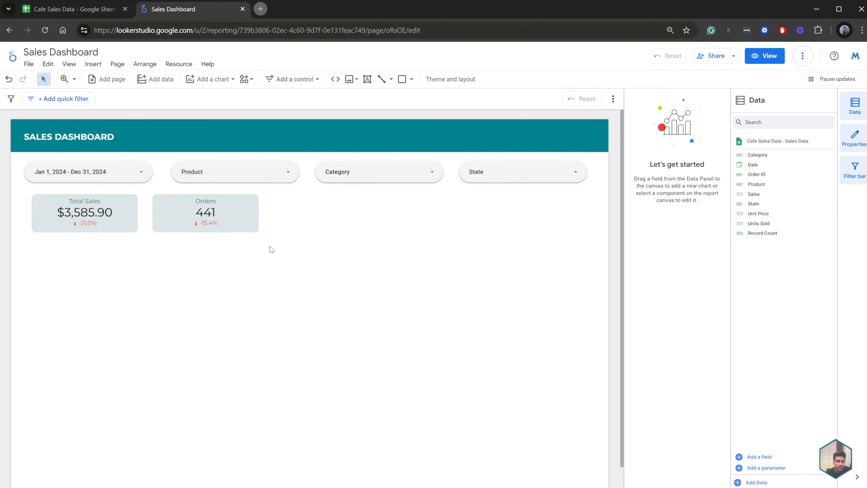
# Step: Duplicate the Orders scorecard and place the copy directly to its right, aligned in the same row
pyautogui.click(251, 204)
pyautogui.rightClick(249, 205)
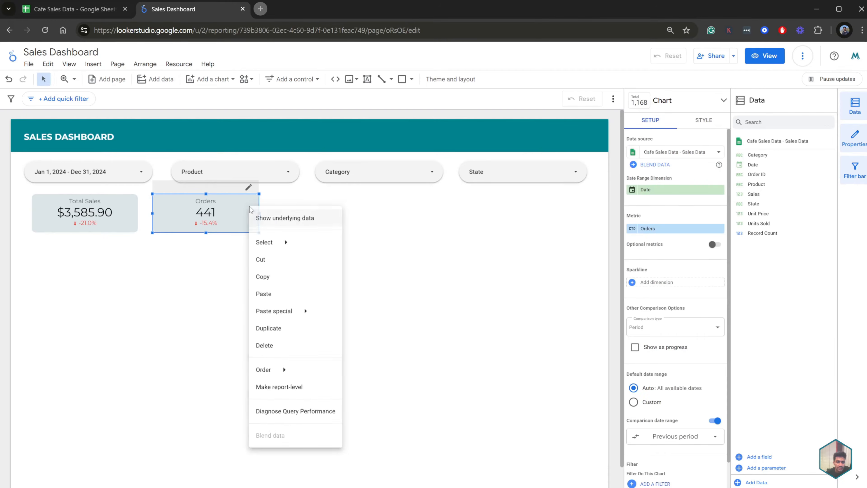
pyautogui.moveTo(290, 315)
pyautogui.click(273, 332)
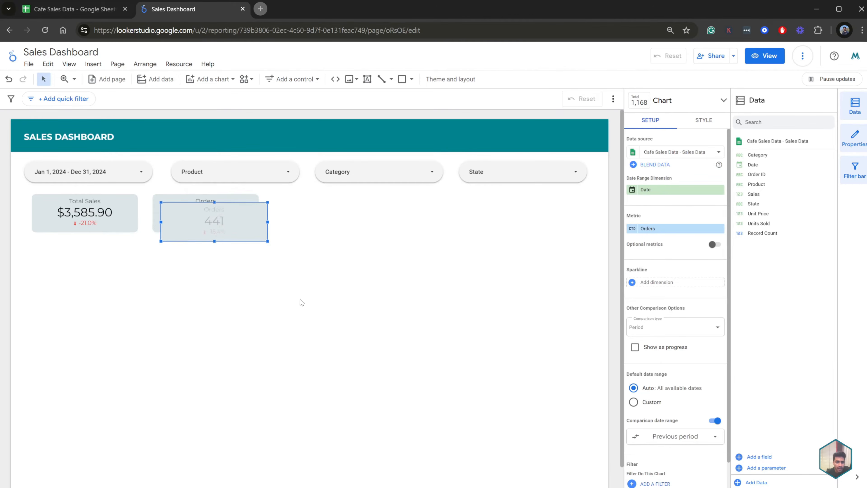
pyautogui.moveTo(240, 207); pyautogui.dragTo(352, 207)
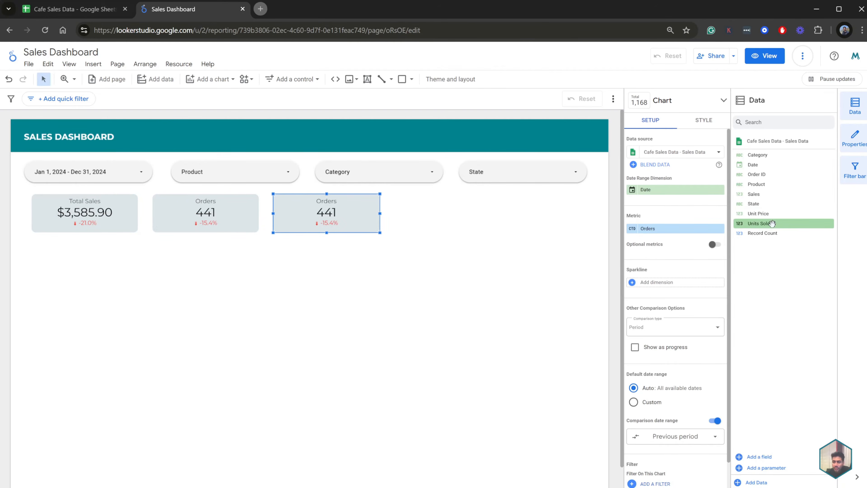
# Step: Replace the metric of the third scorecard with Units Sold
pyautogui.moveTo(759, 223); pyautogui.dragTo(670, 234)
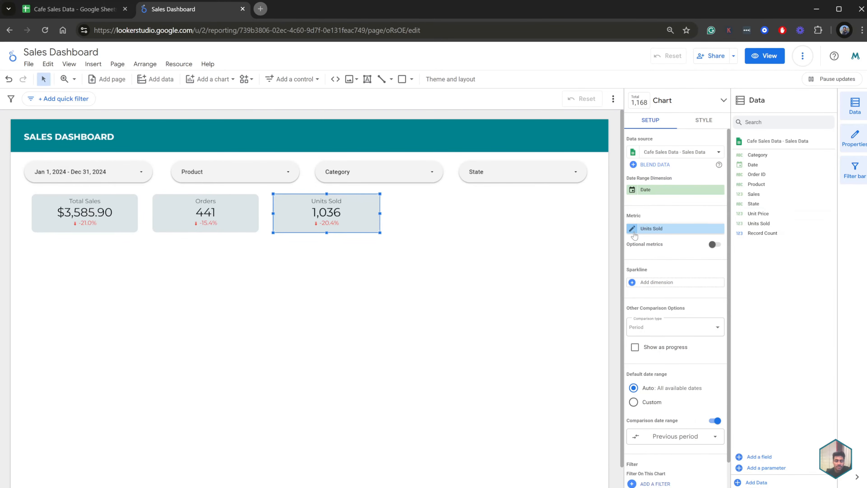
pyautogui.click(380, 275)
pyautogui.click(372, 201)
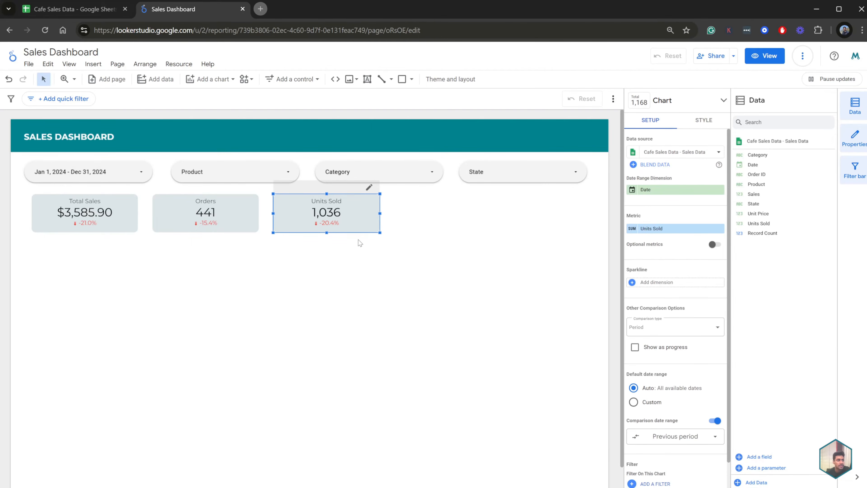
pyautogui.click(370, 273)
pyautogui.click(373, 207)
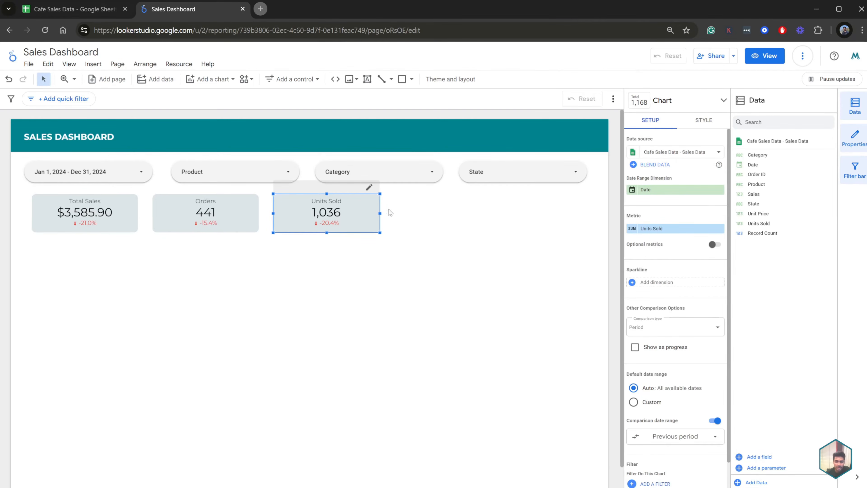
pyautogui.click(437, 224)
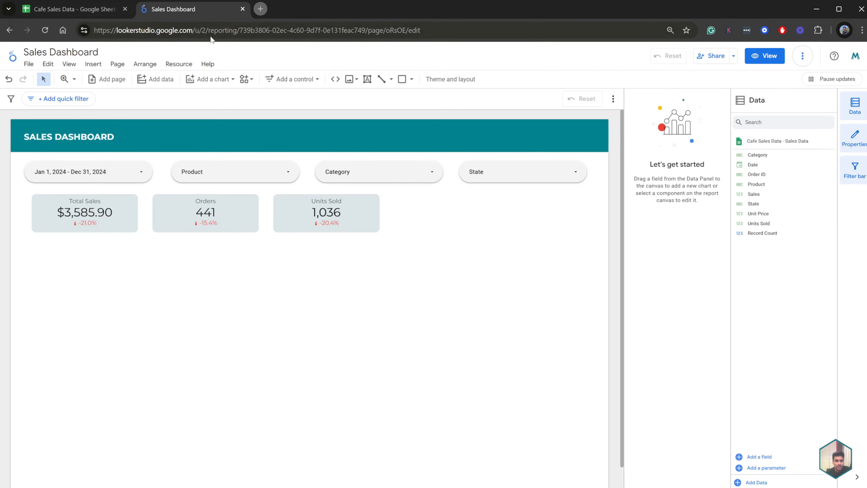
# Step: Compare the Order ID and Sales columns in the Google Sheets data, and return to the Looker Studio report
pyautogui.click(86, 9)
pyautogui.click(57, 164)
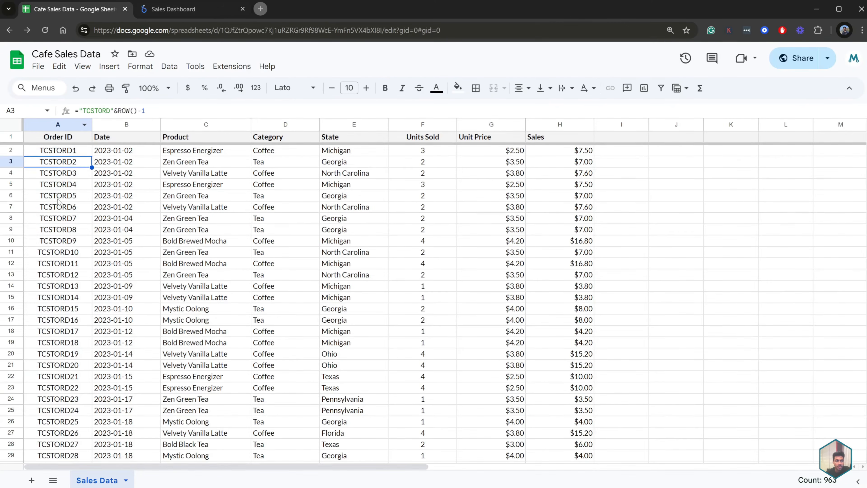
pyautogui.click(60, 198)
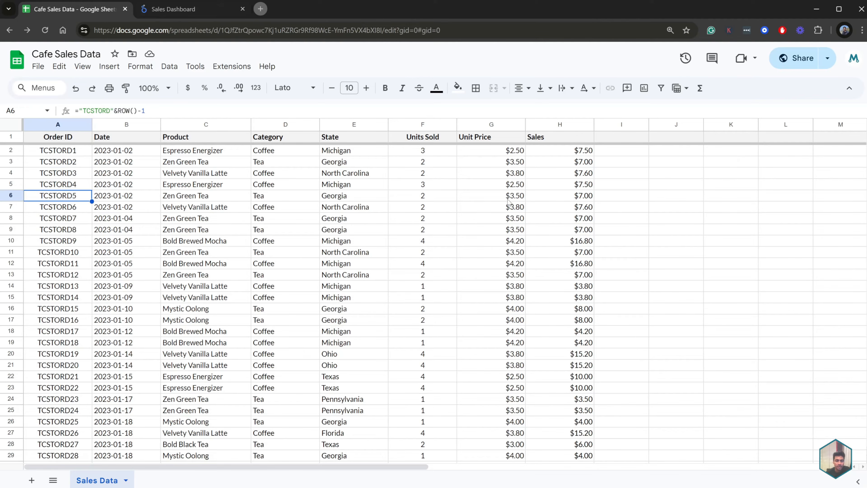
pyautogui.click(571, 209)
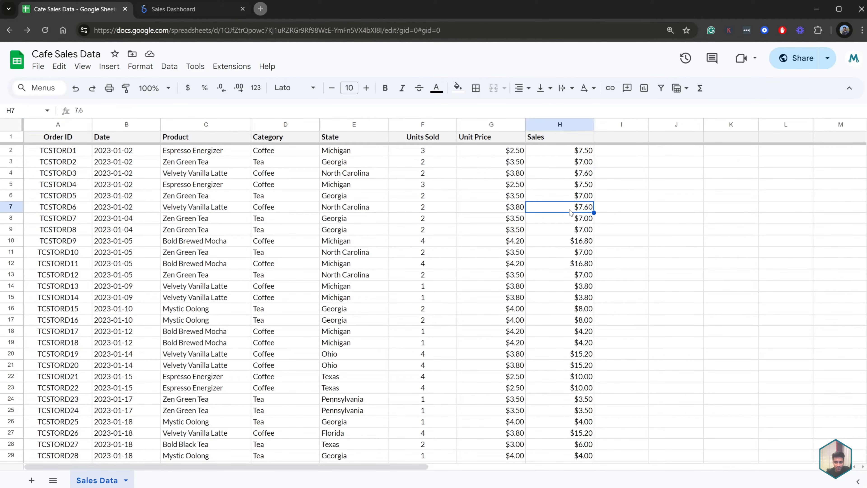
pyautogui.click(188, 12)
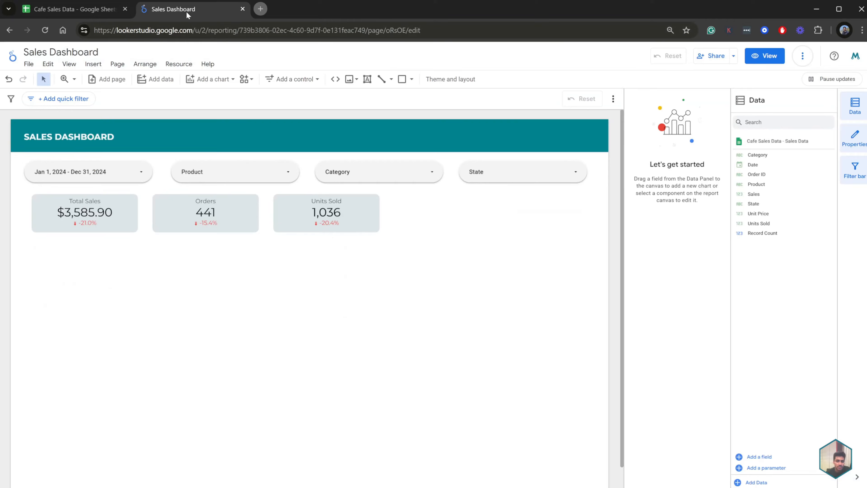
# Step: Duplicate the Total Sales scorecard and place the copy to the right of the Units Sold scorecard, aligned in the same row
pyautogui.click(118, 205)
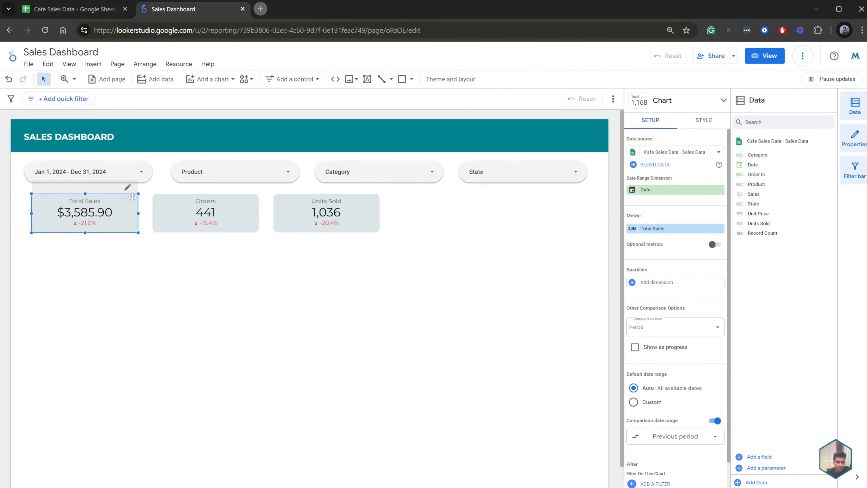
pyautogui.rightClick(129, 211)
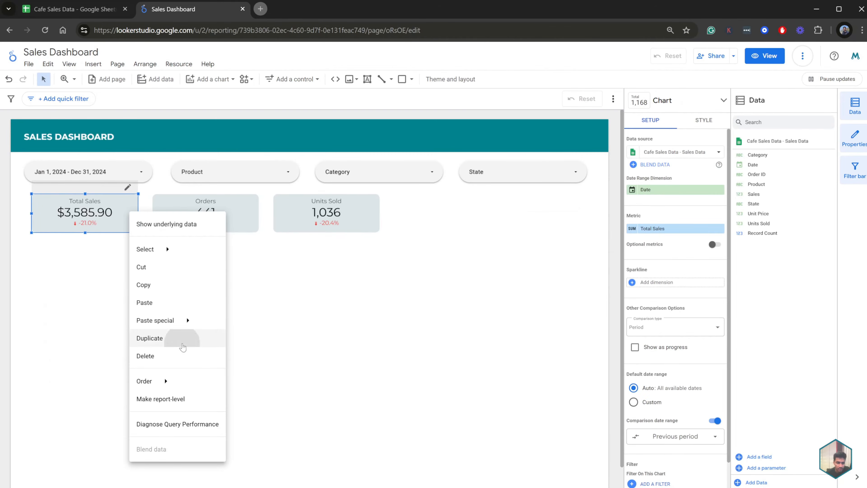
pyautogui.click(172, 338)
pyautogui.moveTo(122, 226); pyautogui.dragTo(480, 221)
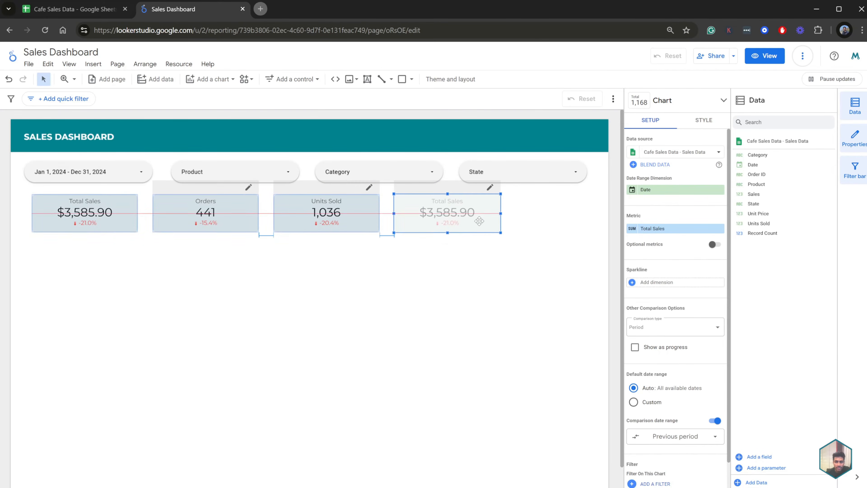
pyautogui.click(489, 277)
# Step: Set the aggregation of the fourth scorecard's sales metric to Average
pyautogui.click(484, 224)
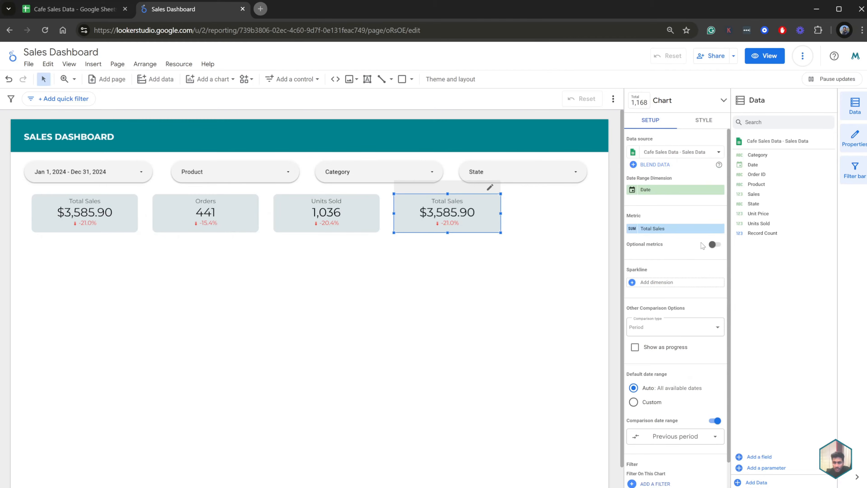
pyautogui.click(637, 228)
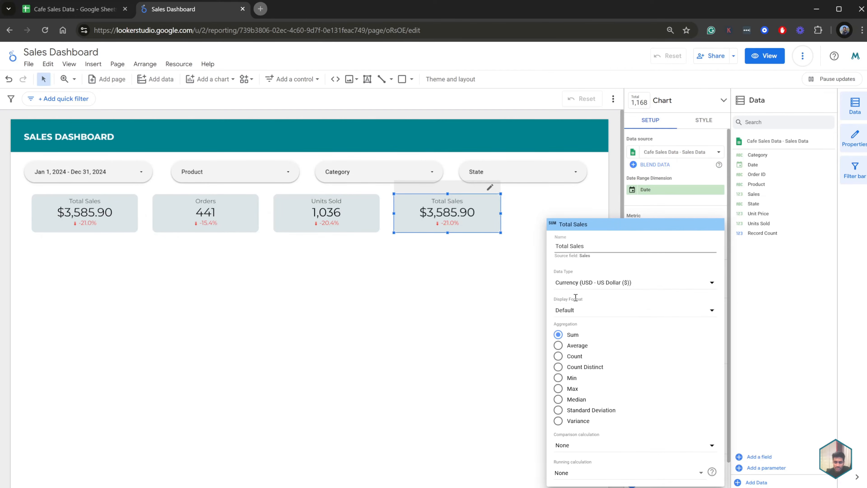
pyautogui.click(577, 345)
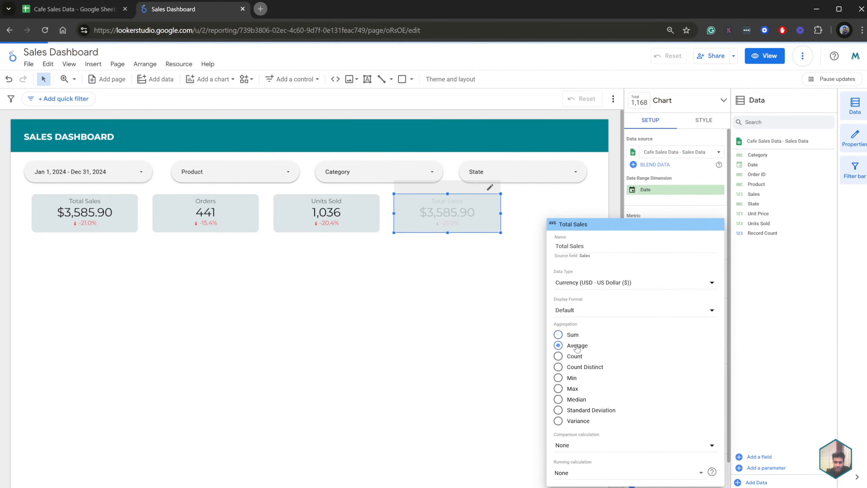
pyautogui.click(509, 296)
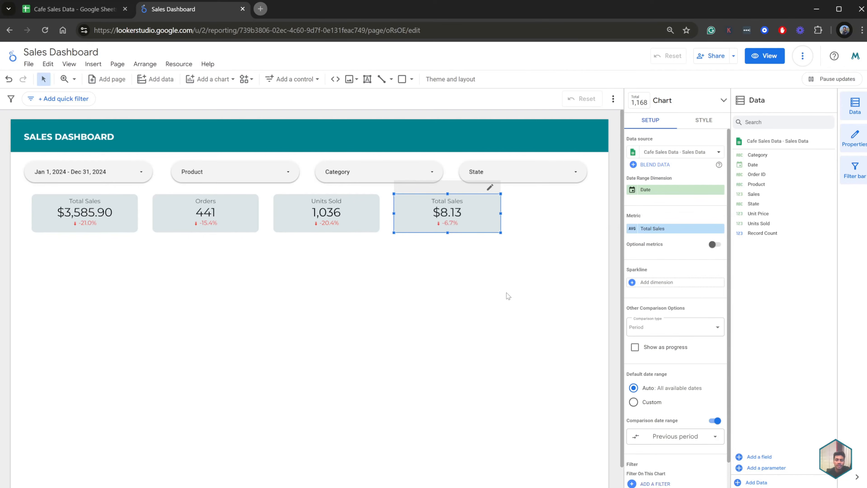
pyautogui.click(483, 255)
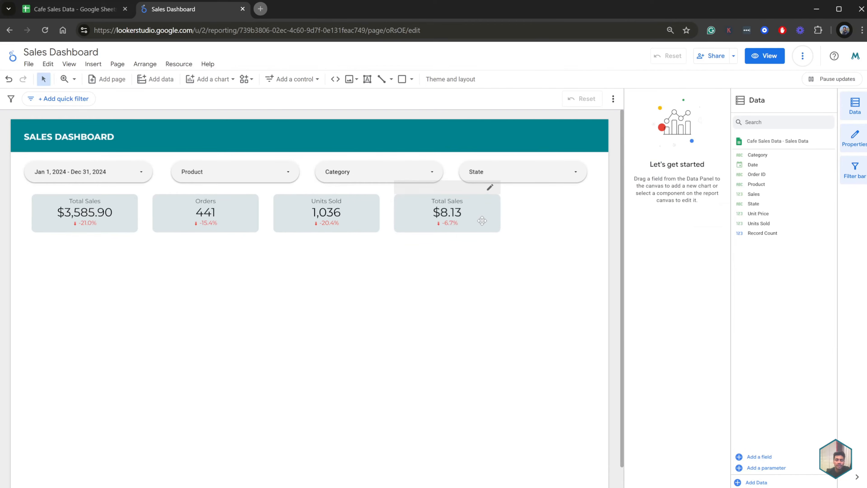
# Step: Rename the fourth scorecard's averaged sales metric as Average Order Value
pyautogui.click(479, 206)
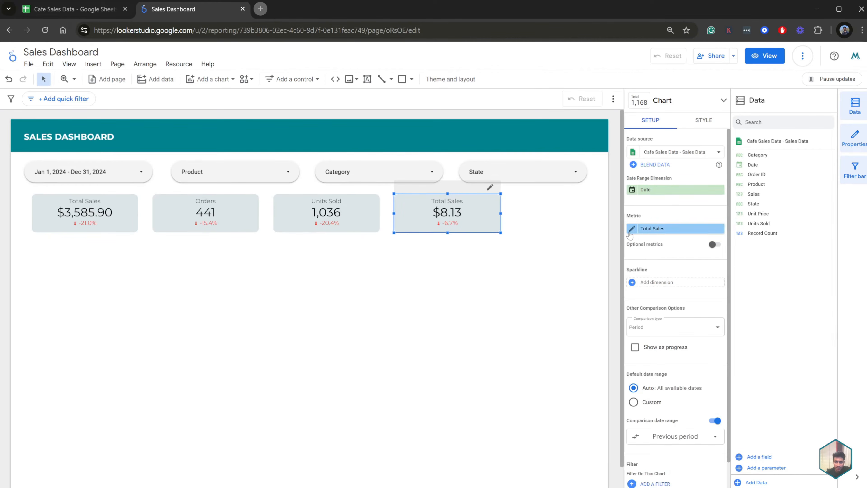
pyautogui.click(669, 228)
pyautogui.moveTo(584, 246); pyautogui.dragTo(554, 246)
pyautogui.write('A')
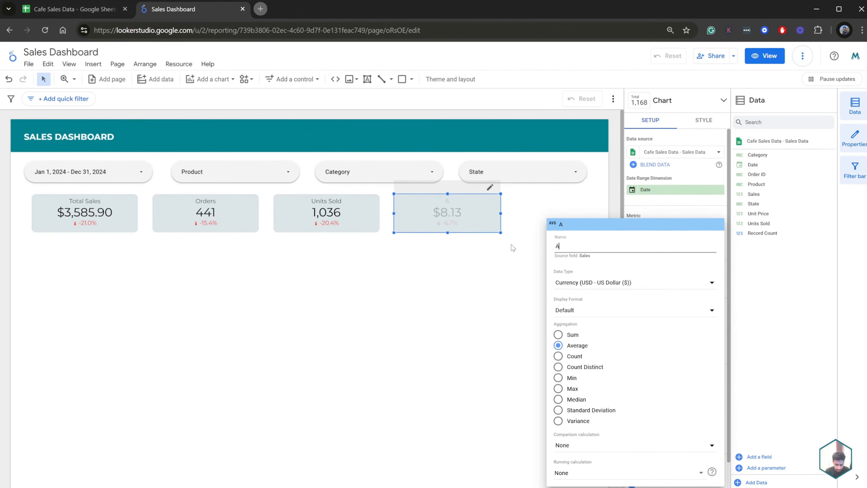
pyautogui.write('verage Ord')
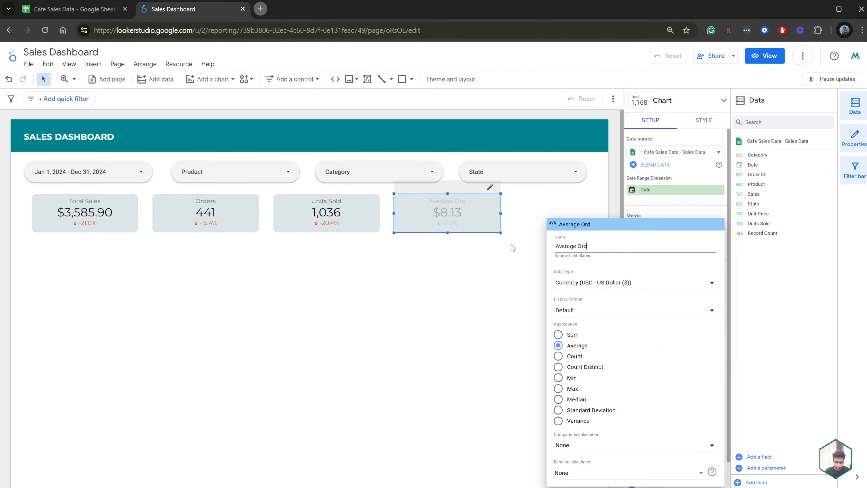
pyautogui.write('er Valud')
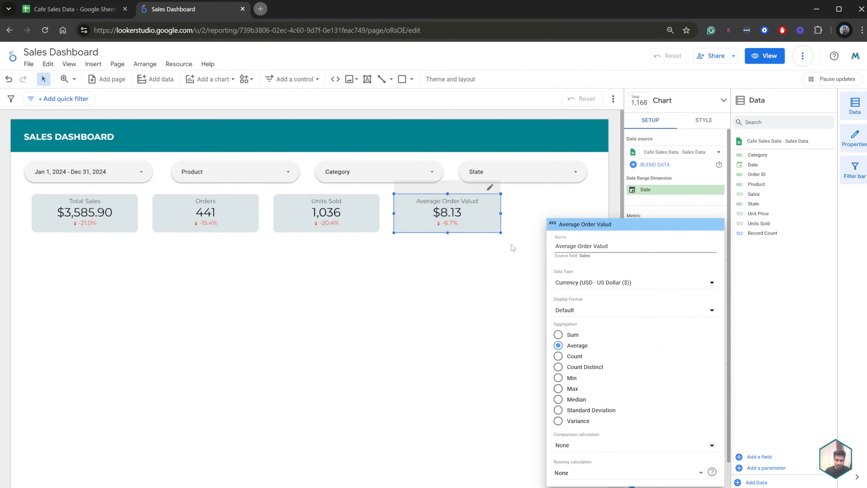
pyautogui.press('BackSpace')
pyautogui.write('e')
pyautogui.click(455, 278)
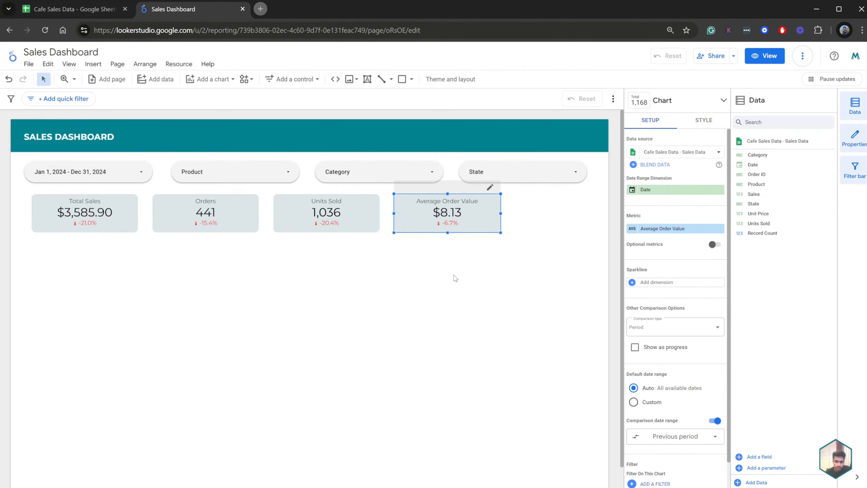
pyautogui.click(454, 275)
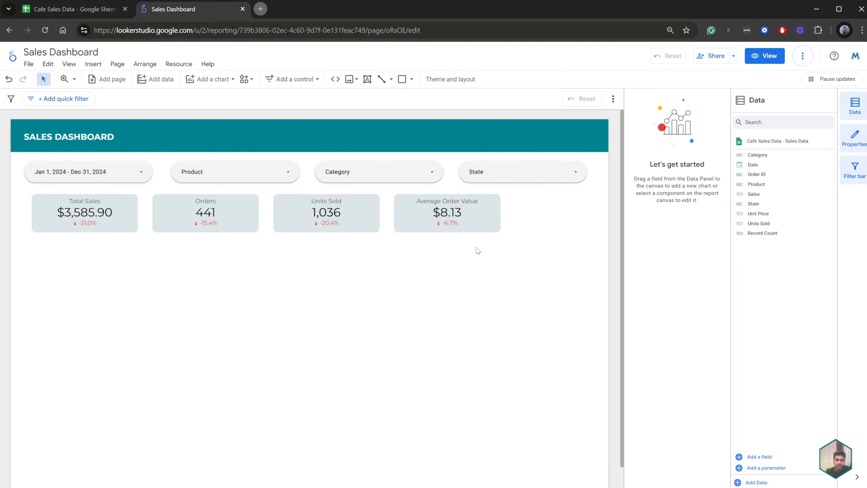
# Step: Duplicate the Average Order Value scorecard and place the copy to its right, aligned in the same row
pyautogui.click(480, 214)
pyautogui.rightClick(482, 215)
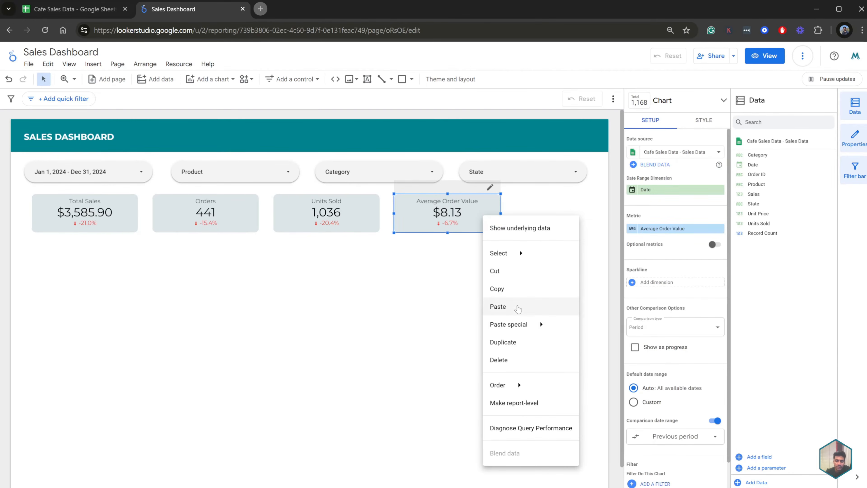
pyautogui.click(498, 341)
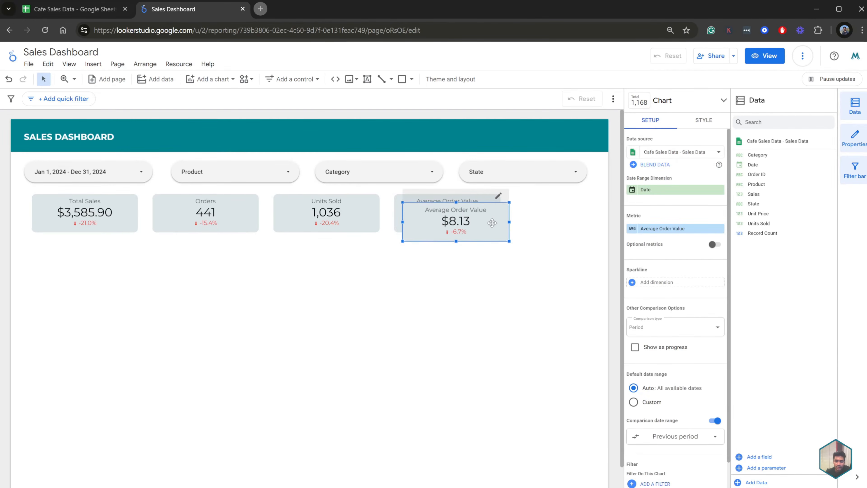
pyautogui.moveTo(493, 222); pyautogui.dragTo(600, 216)
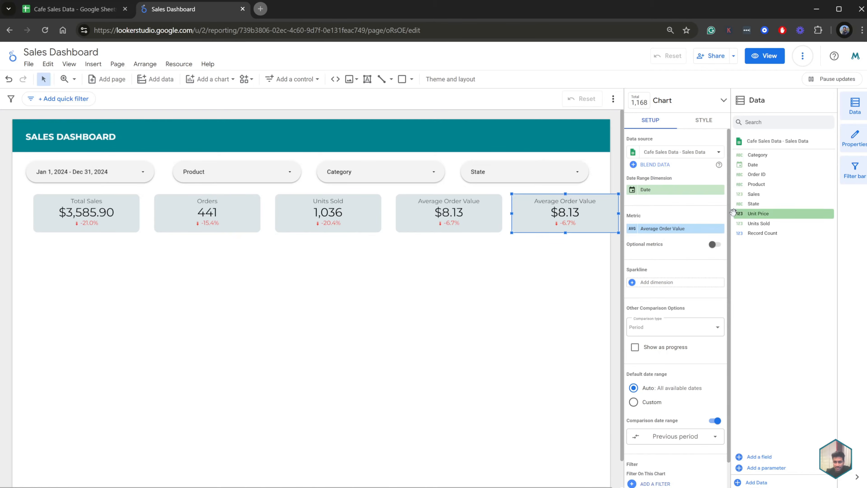
# Step: Replace the fifth scorecard's metric with Units Sold and set its aggregation to Average
pyautogui.moveTo(769, 223); pyautogui.dragTo(668, 231)
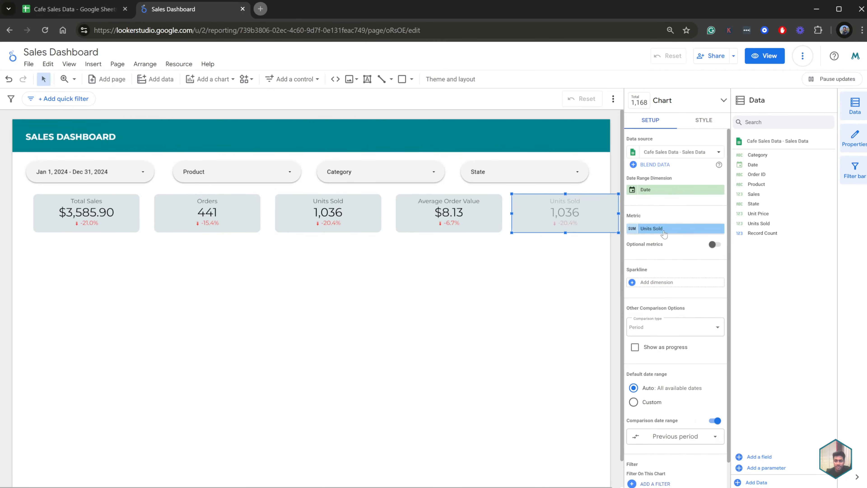
pyautogui.click(633, 229)
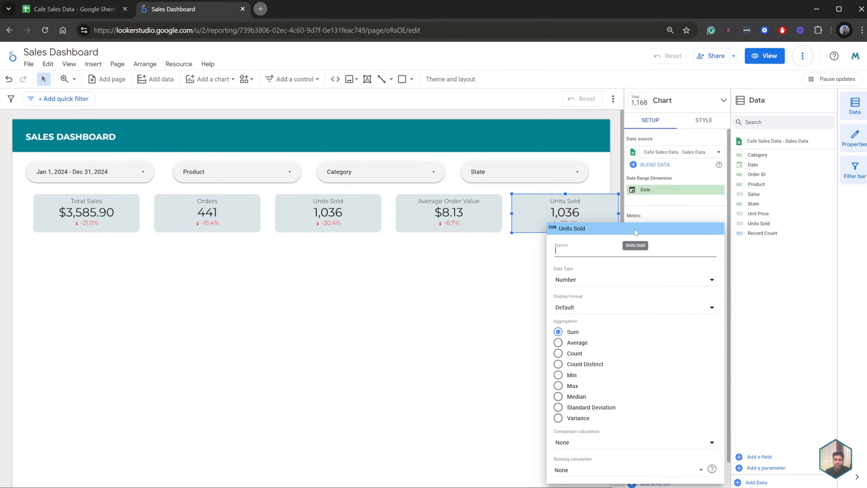
pyautogui.click(558, 343)
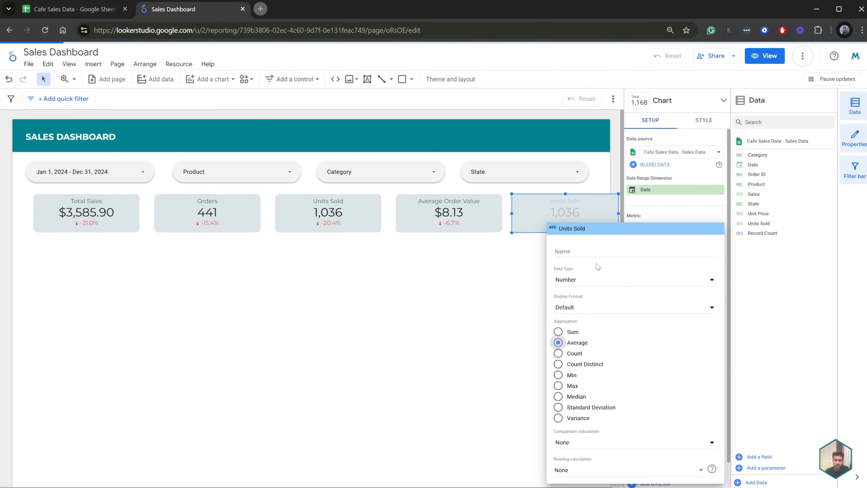
# Step: Rename the fifth scorecard's averaged metric as Average Order Size
pyautogui.click(595, 250)
pyautogui.write('Average ')
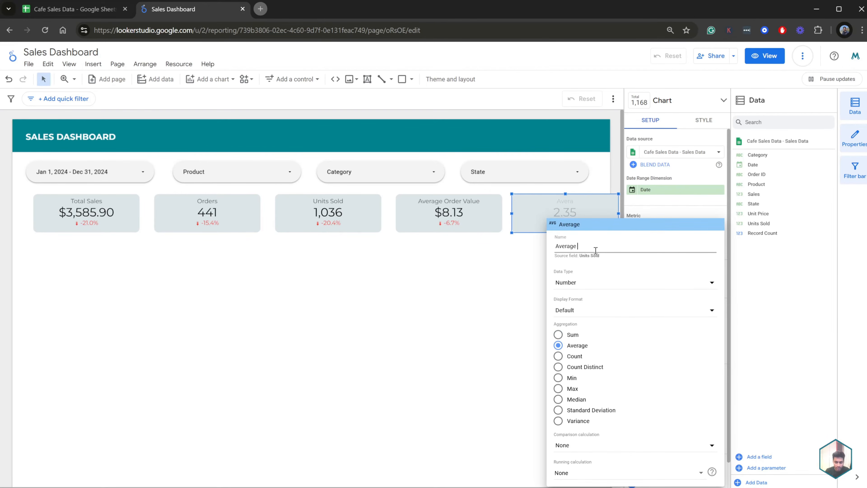
pyautogui.write('Order Size')
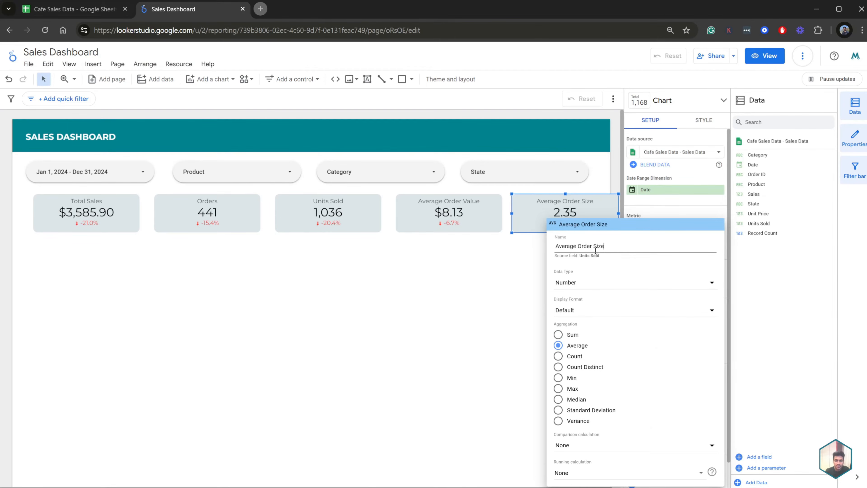
pyautogui.click(487, 283)
pyautogui.click(539, 266)
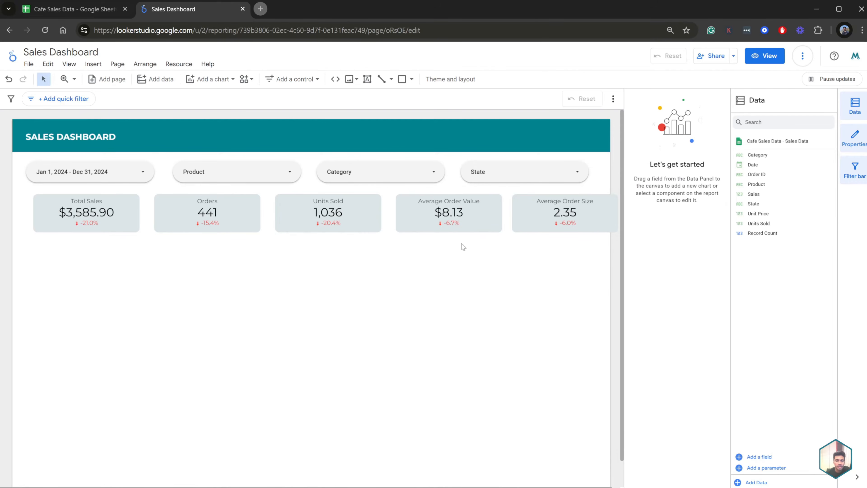
# Step: Space the Average Order Size scorecard evenly with its neighbours, and narrow all five scorecards together
pyautogui.moveTo(527, 214); pyautogui.dragTo(532, 217)
pyautogui.click(105, 245)
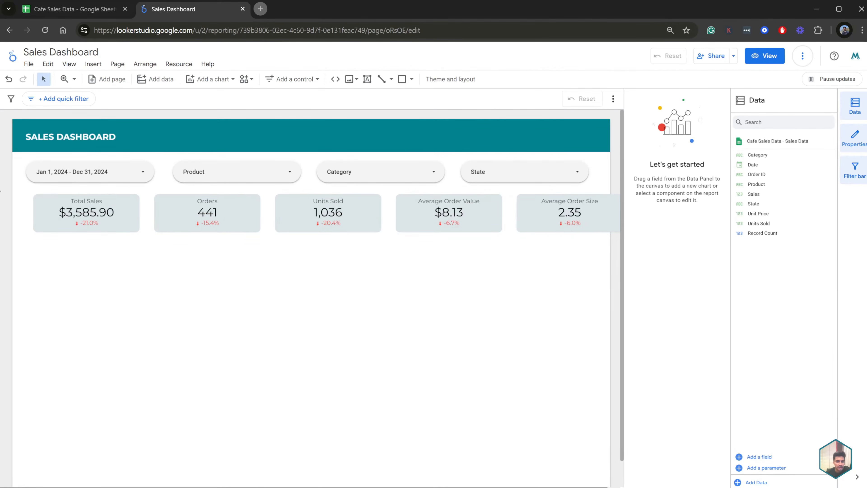
pyautogui.moveTo(15, 186); pyautogui.dragTo(626, 244)
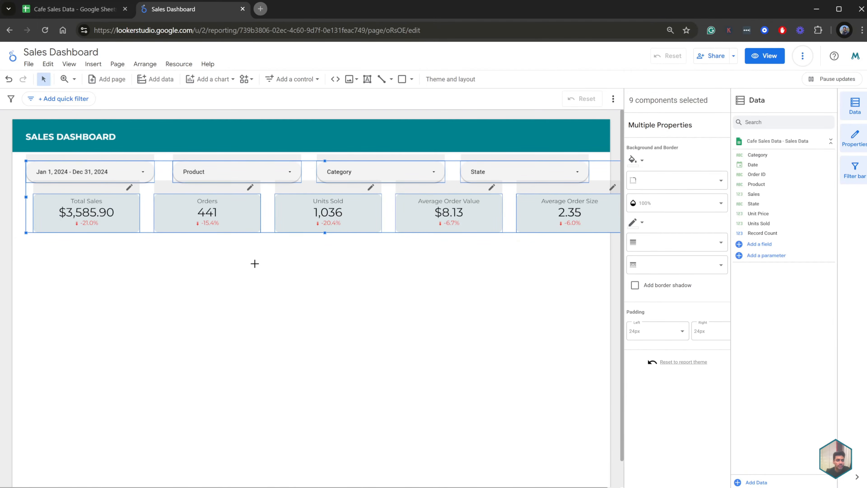
pyautogui.click(261, 282)
pyautogui.moveTo(75, 254); pyautogui.dragTo(577, 216)
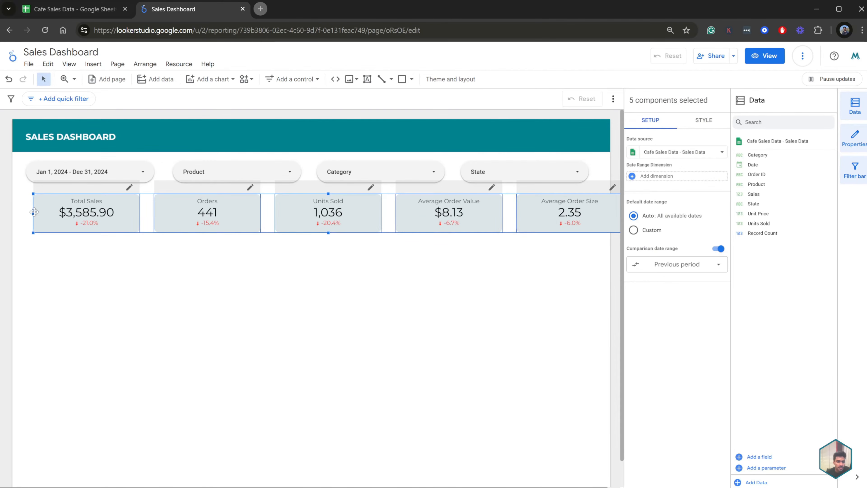
pyautogui.moveTo(33, 212); pyautogui.dragTo(53, 213)
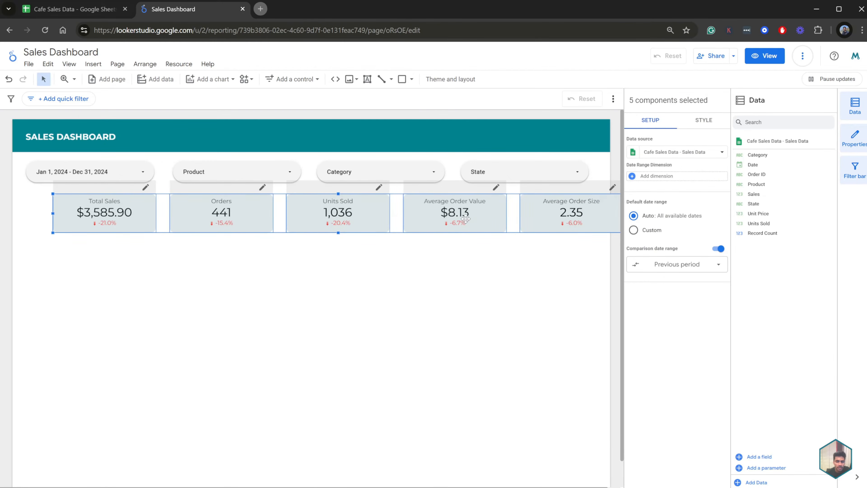
# Step: Move the row of five scorecards so that its left edge lines up with the date range control
pyautogui.moveTo(465, 219); pyautogui.dragTo(456, 217)
pyautogui.click(456, 217)
pyautogui.click(606, 244)
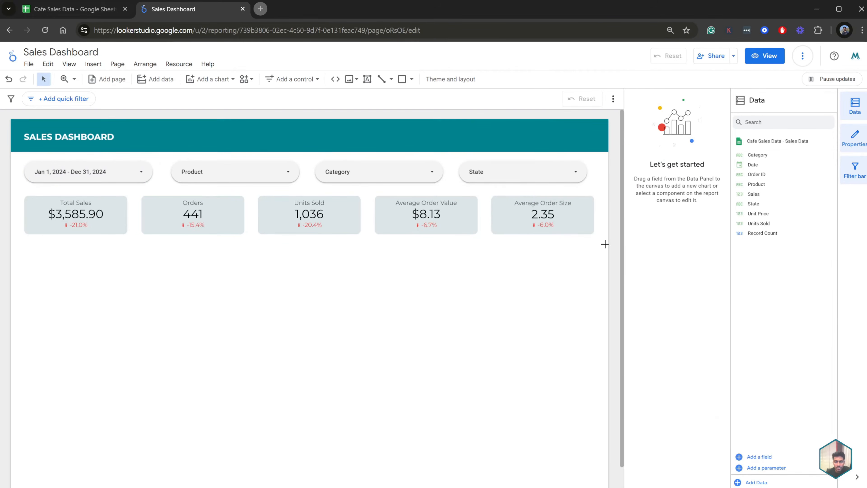
# Step: Narrow the scorecard row to end at the State control's right edge, and move it up closer to the filter controls
pyautogui.moveTo(95, 191); pyautogui.dragTo(24, 189)
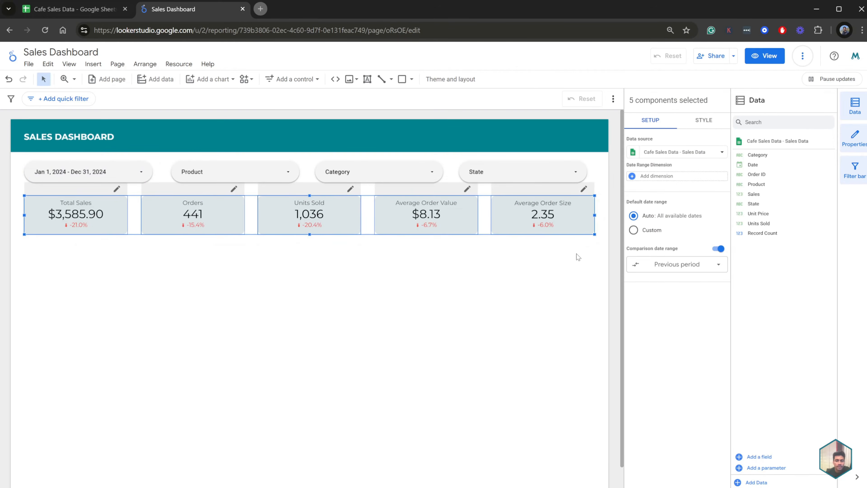
pyautogui.moveTo(595, 215); pyautogui.dragTo(36, 195)
pyautogui.click(536, 261)
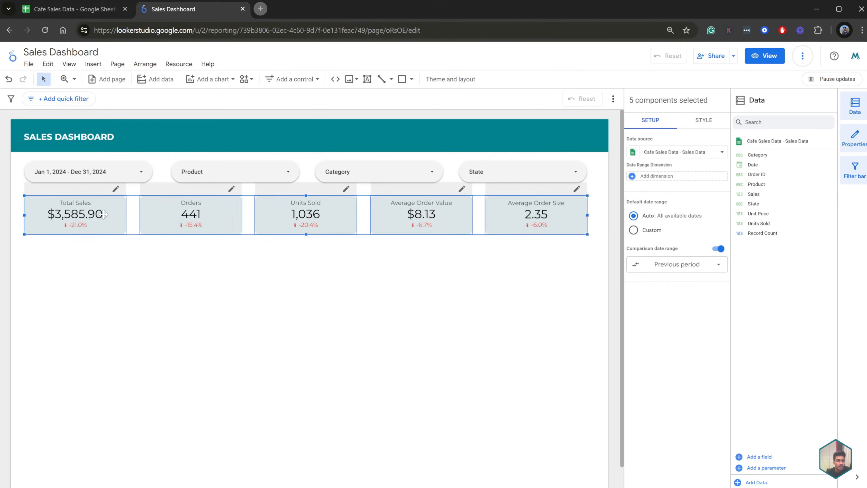
pyautogui.moveTo(104, 215); pyautogui.dragTo(103, 210)
pyautogui.click(159, 270)
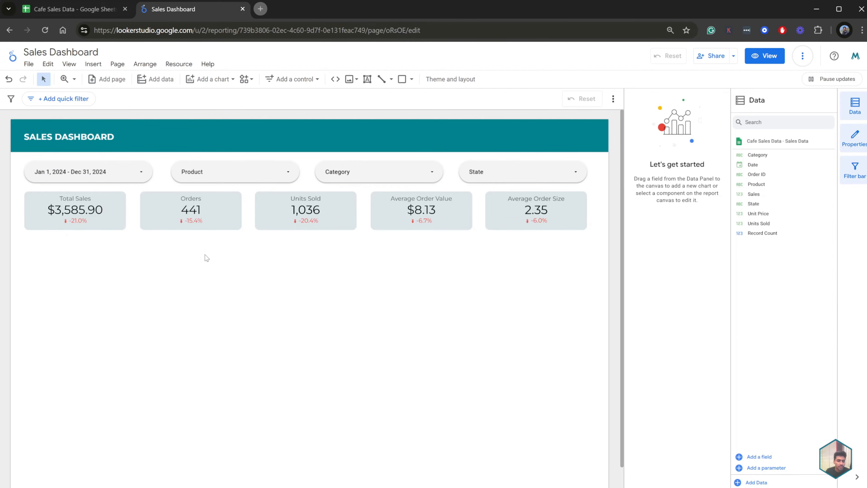
# Step: Examine the Category column in the Cafe Sales Data spreadsheet in Google Sheets, and return to the Looker Studio report
pyautogui.scroll(-1, 220, 256)
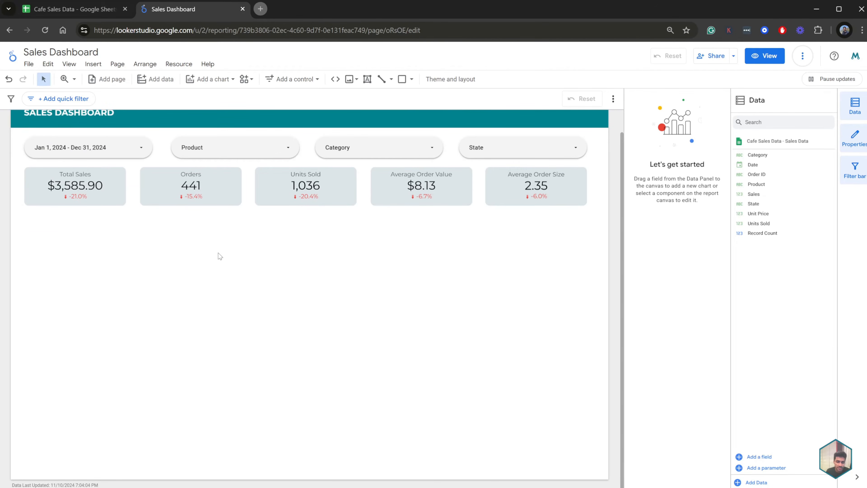
pyautogui.scroll(1, 284, 260)
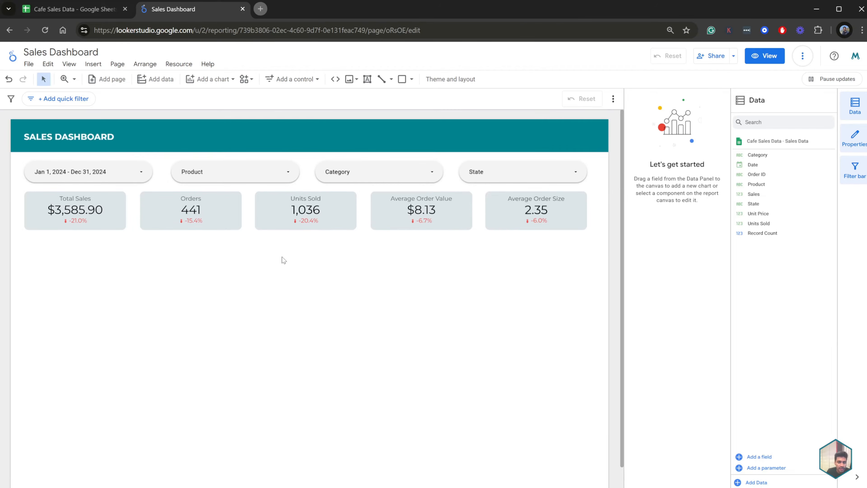
pyautogui.click(71, 8)
pyautogui.click(184, 10)
pyautogui.scroll(-1, 324, 280)
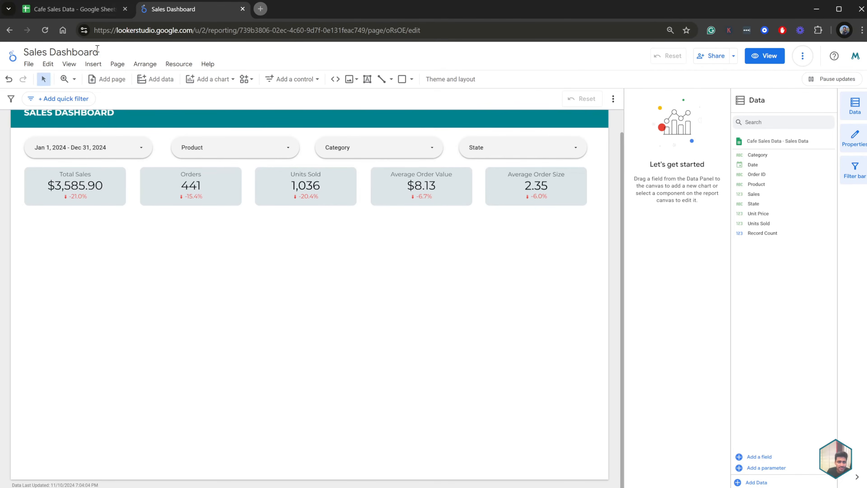
pyautogui.click(77, 10)
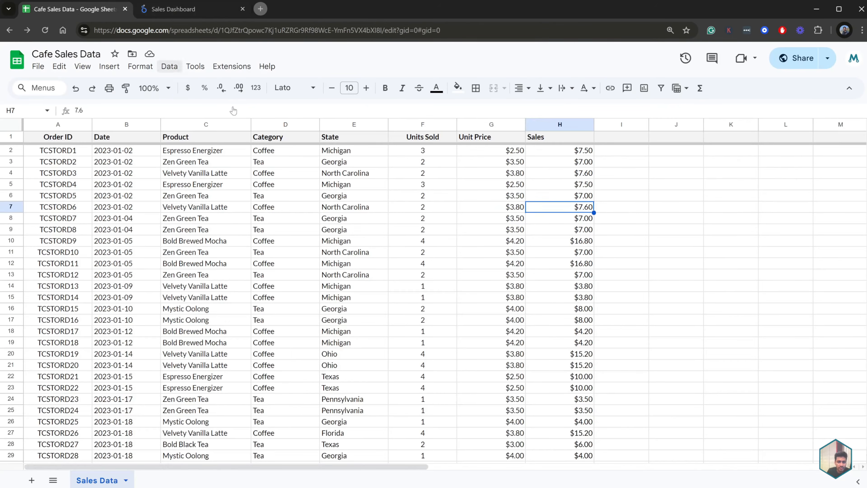
pyautogui.click(355, 195)
pyautogui.click(288, 123)
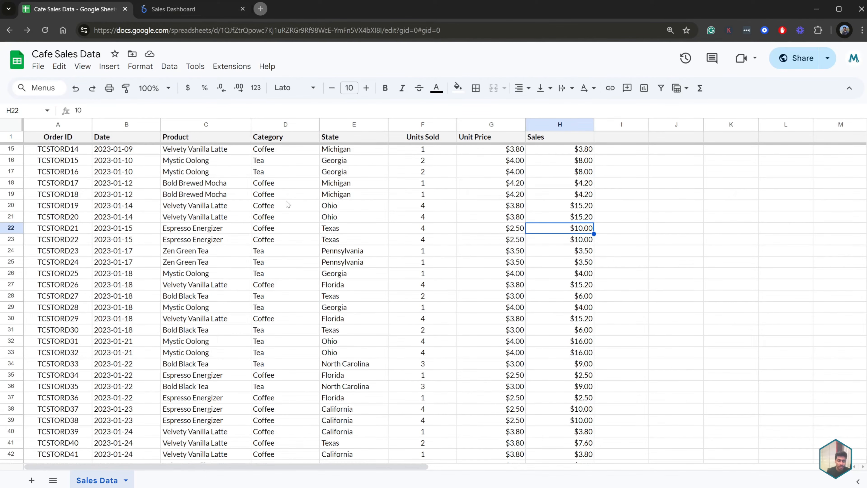
pyautogui.click(287, 199)
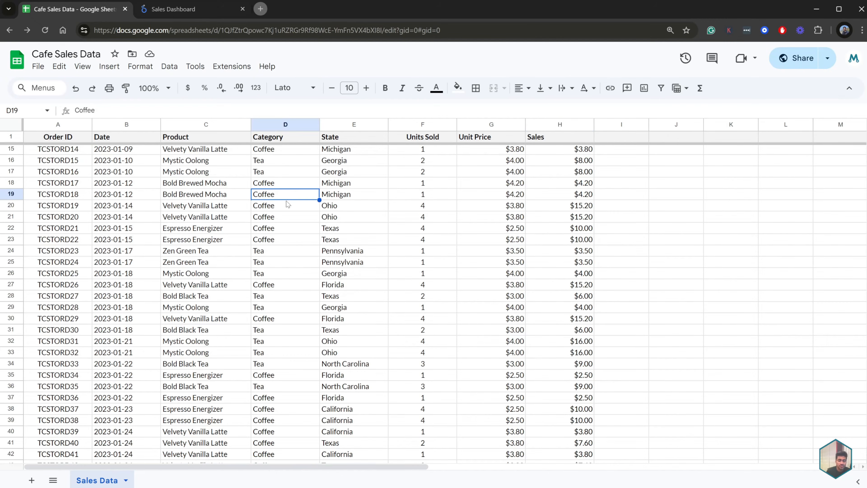
pyautogui.click(287, 124)
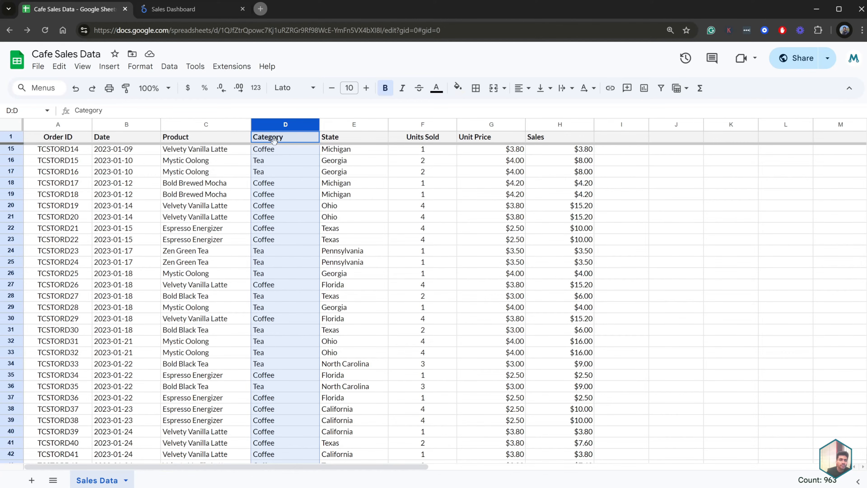
pyautogui.click(203, 12)
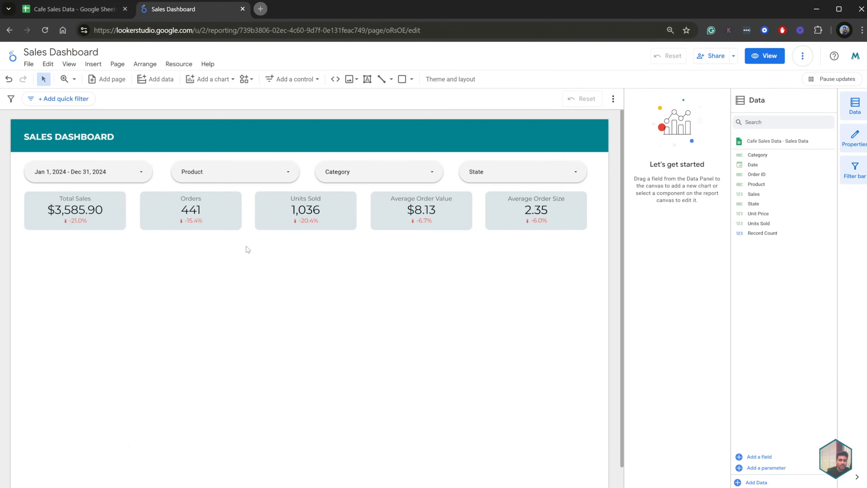
# Step: Add a donut chart below the Total Sales scorecard and set its dimension to Category
pyautogui.scroll(-1, 248, 249)
pyautogui.click(211, 79)
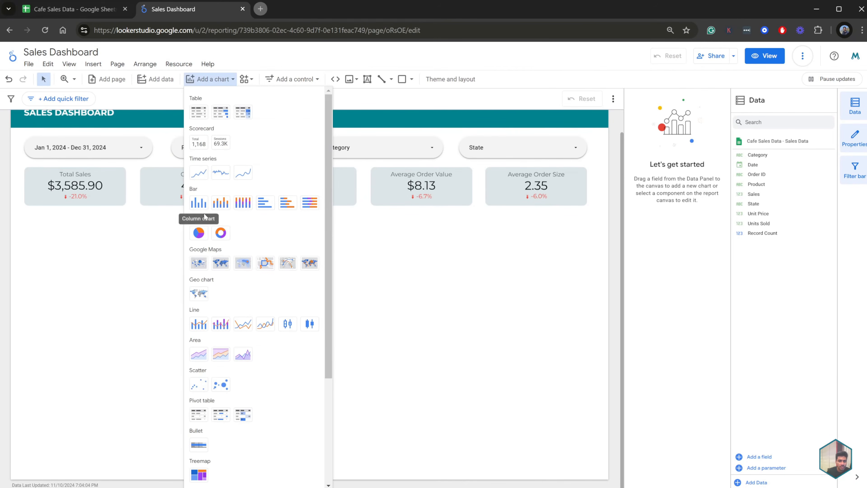
pyautogui.click(221, 233)
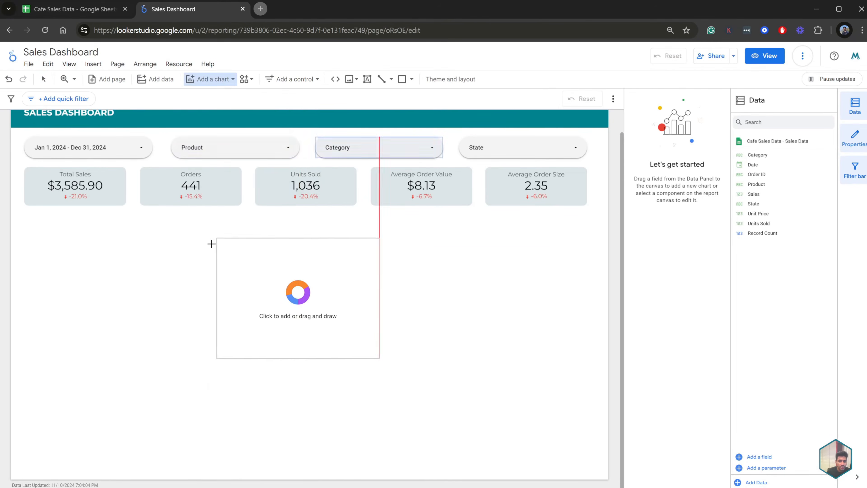
pyautogui.click(29, 226)
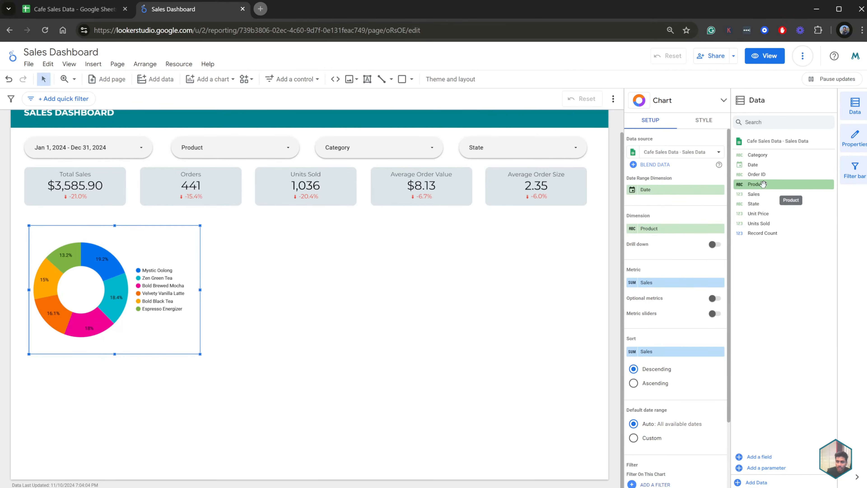
pyautogui.moveTo(766, 156); pyautogui.dragTo(660, 228)
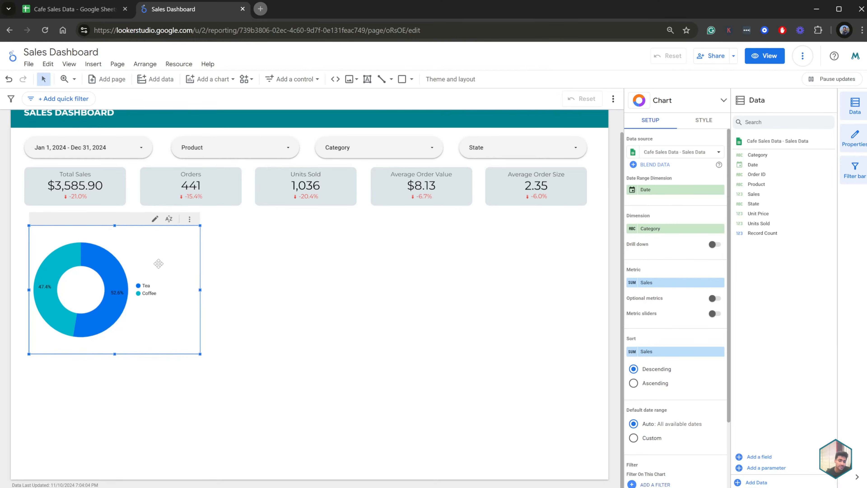
# Step: Show a title on the donut chart and set it to SALES BY CATEGORY
pyautogui.scroll(-3, 680, 191)
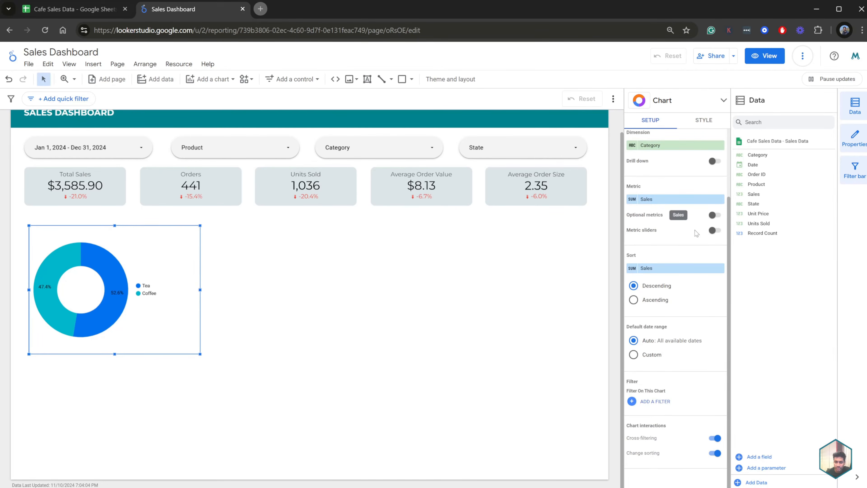
pyautogui.scroll(3, 698, 253)
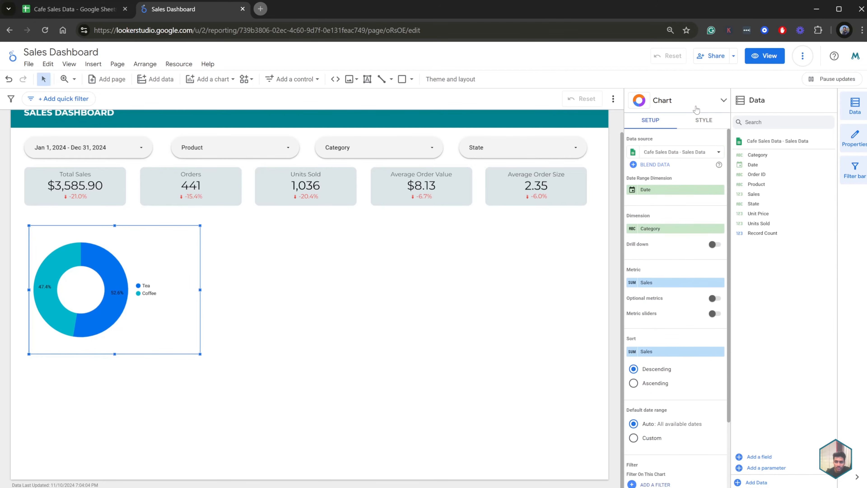
pyautogui.click(702, 120)
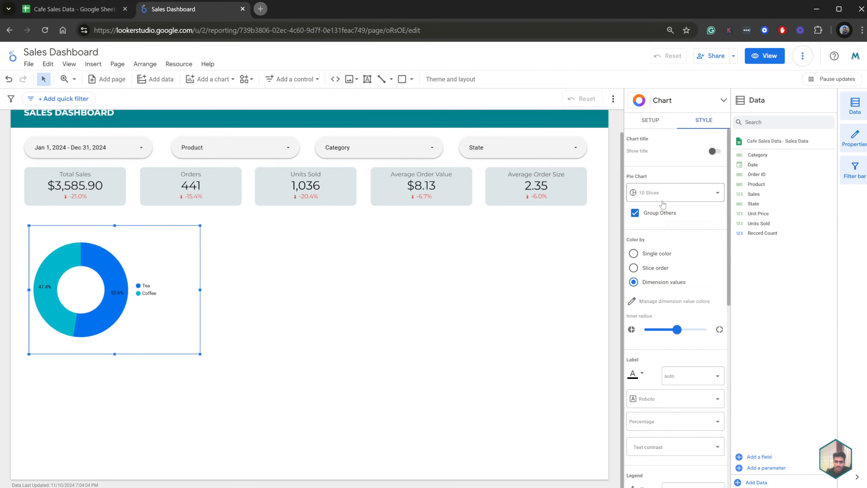
pyautogui.click(714, 152)
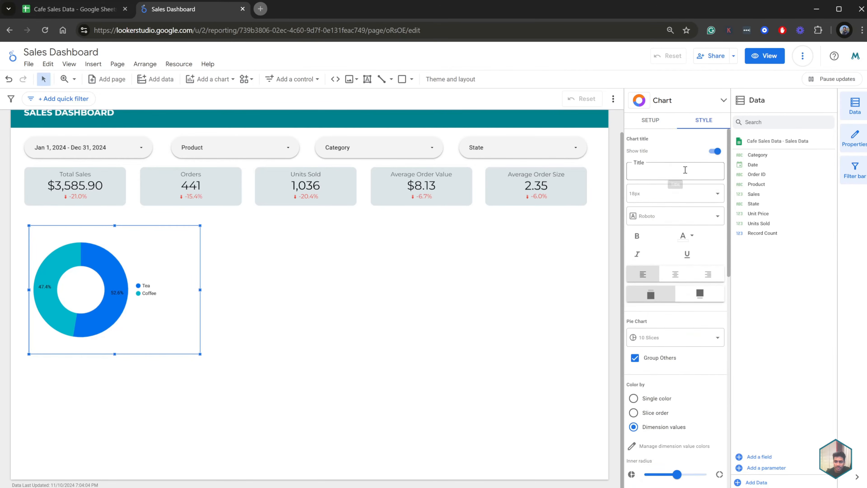
pyautogui.click(677, 172)
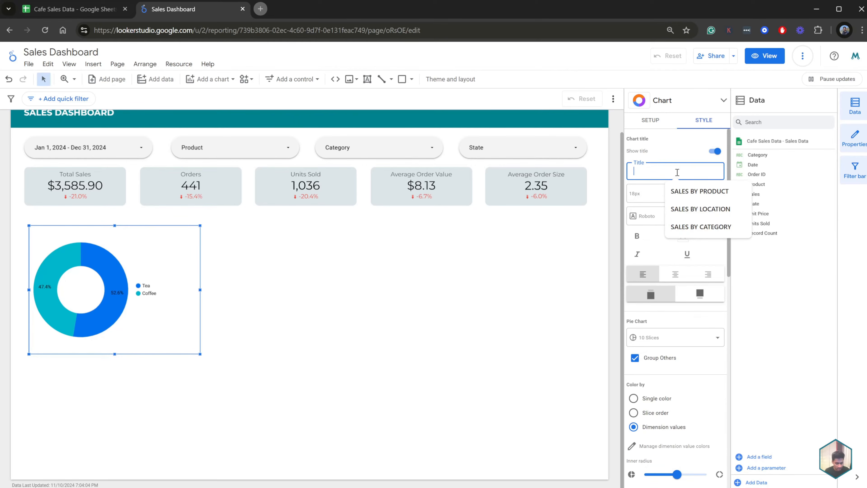
pyautogui.write('sal')
pyautogui.press('capslock')
pyautogui.press('BackSpace')
pyautogui.press('BackSpace')
pyautogui.press('BackSpace')
pyautogui.write('SA')
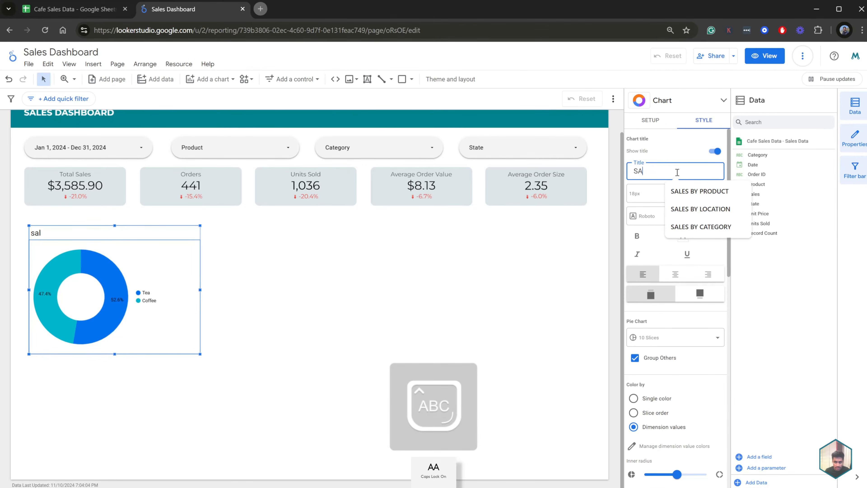
pyautogui.write('LES BY CATEGORY')
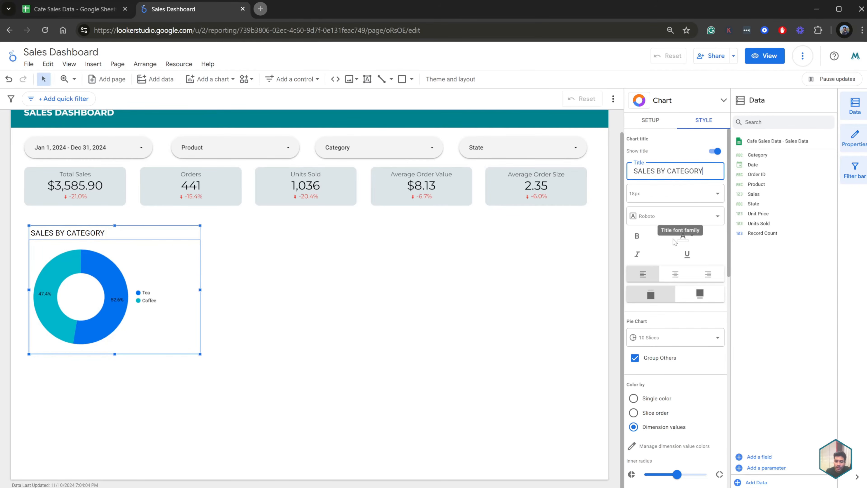
# Step: Center the donut chart's title, make it bold, and set its font to Montserrat
pyautogui.click(674, 273)
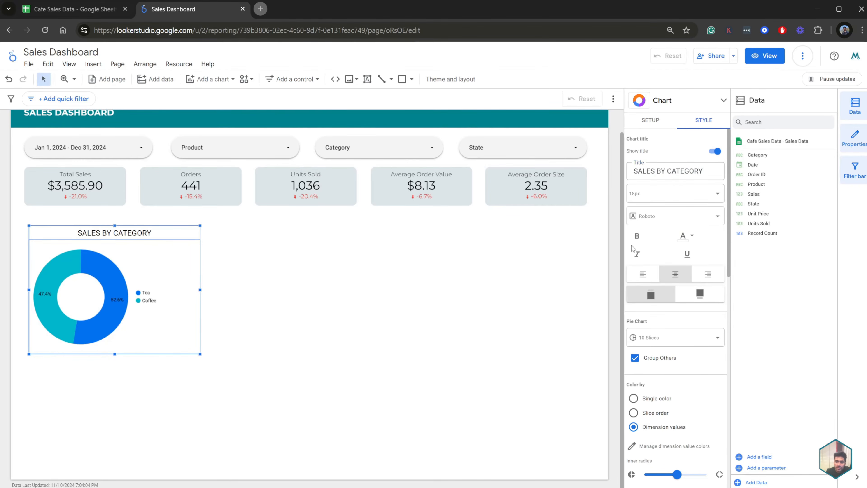
pyautogui.click(637, 238)
pyautogui.click(683, 218)
pyautogui.scroll(-10, 687, 273)
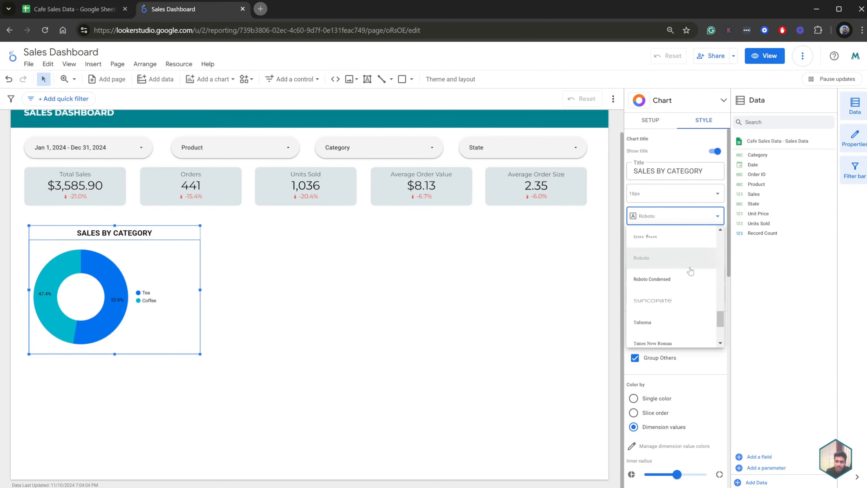
pyautogui.scroll(10, 687, 279)
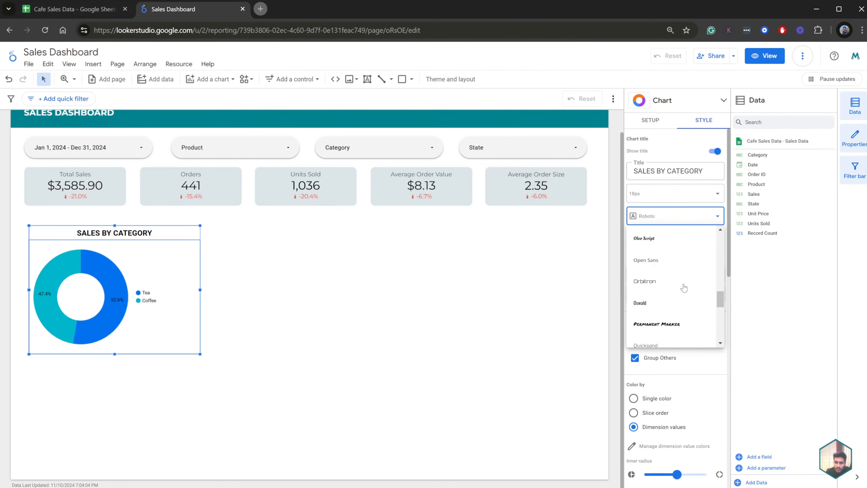
pyautogui.scroll(5, 684, 288)
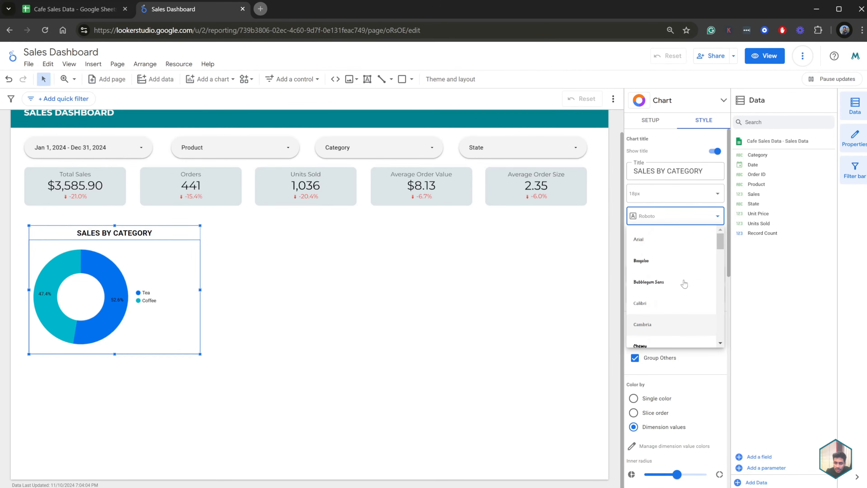
pyautogui.scroll(-6, 685, 284)
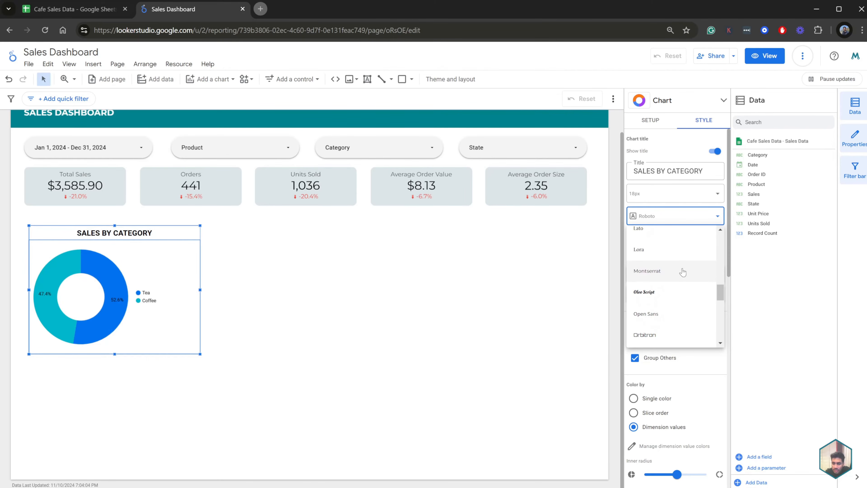
pyautogui.click(683, 272)
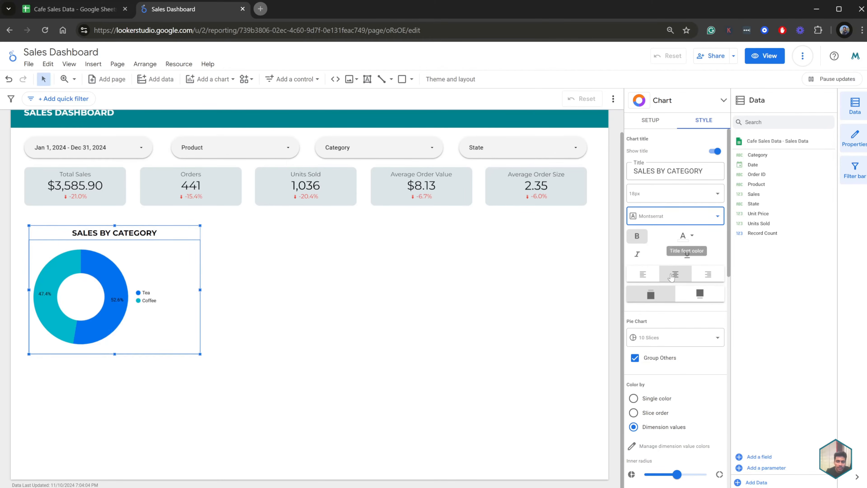
# Step: Set the donut chart title's font color to a dark teal matching the dashboard header
pyautogui.click(686, 238)
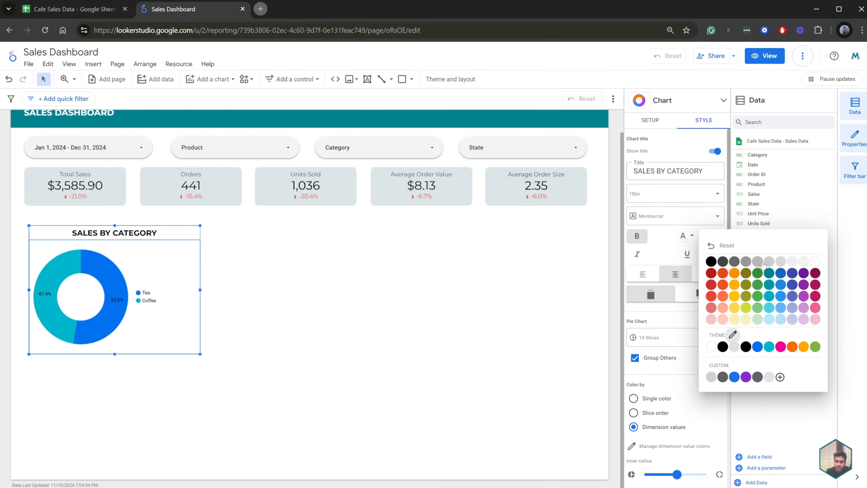
pyautogui.click(770, 285)
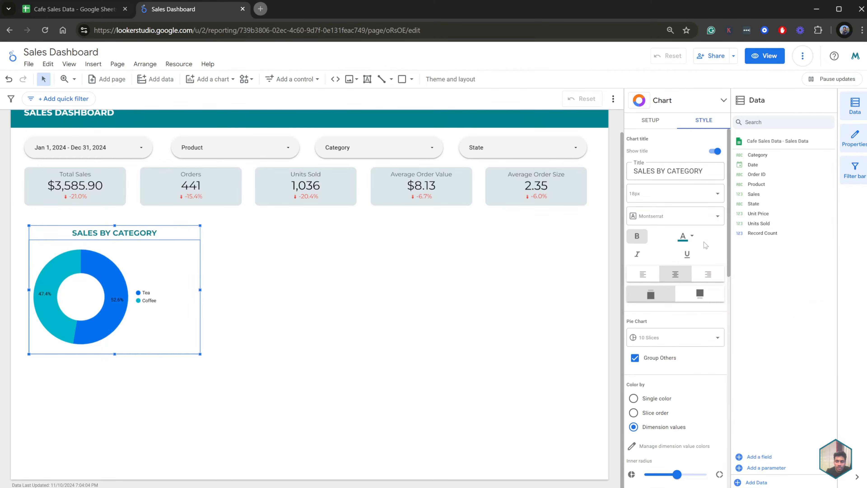
pyautogui.click(684, 236)
pyautogui.click(772, 287)
# Step: Place the donut chart's legend below the chart
pyautogui.scroll(-10, 679, 270)
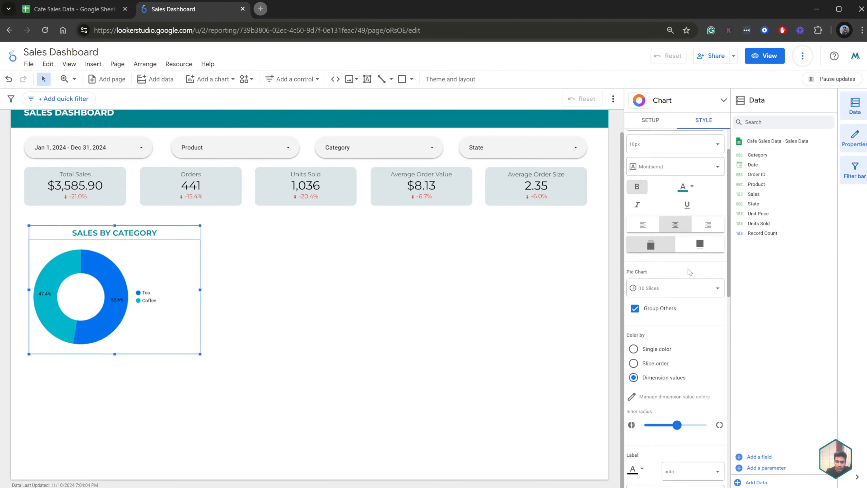
pyautogui.scroll(-3, 688, 271)
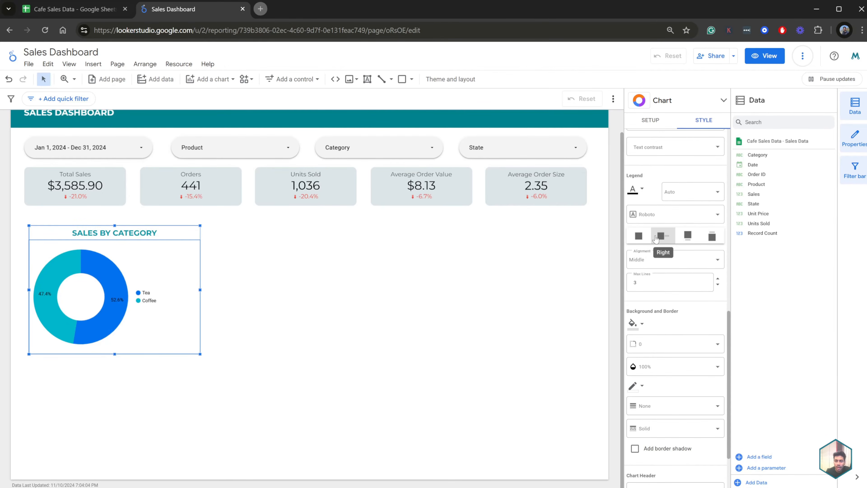
pyautogui.click(689, 235)
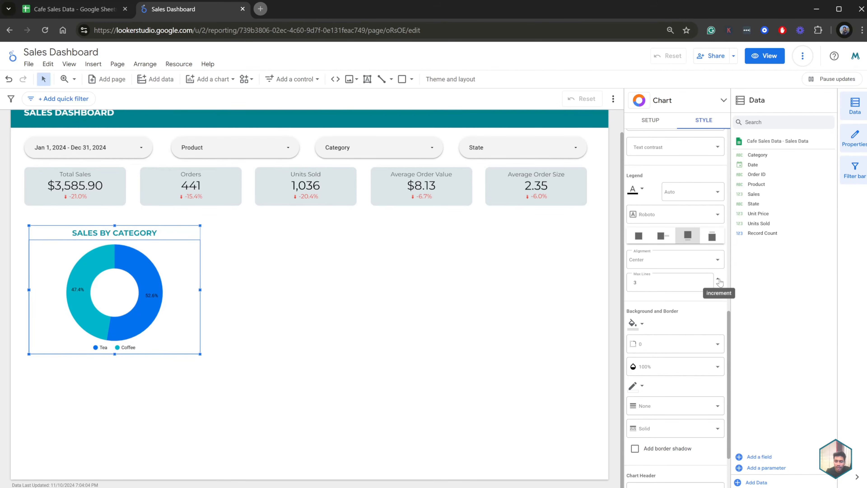
# Step: Fill the donut chart's background with light gray and move the chart up to align with the Total Sales scorecard's left edge
pyautogui.scroll(-2, 718, 287)
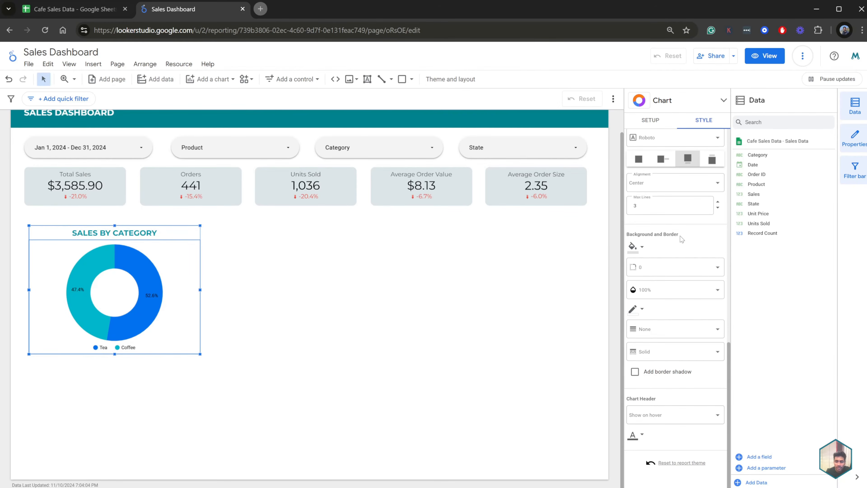
pyautogui.click(635, 247)
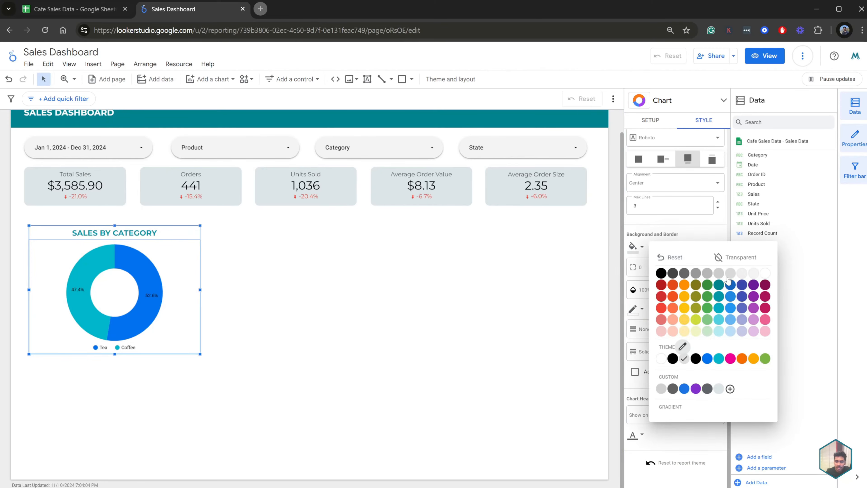
pyautogui.click(754, 273)
pyautogui.click(318, 277)
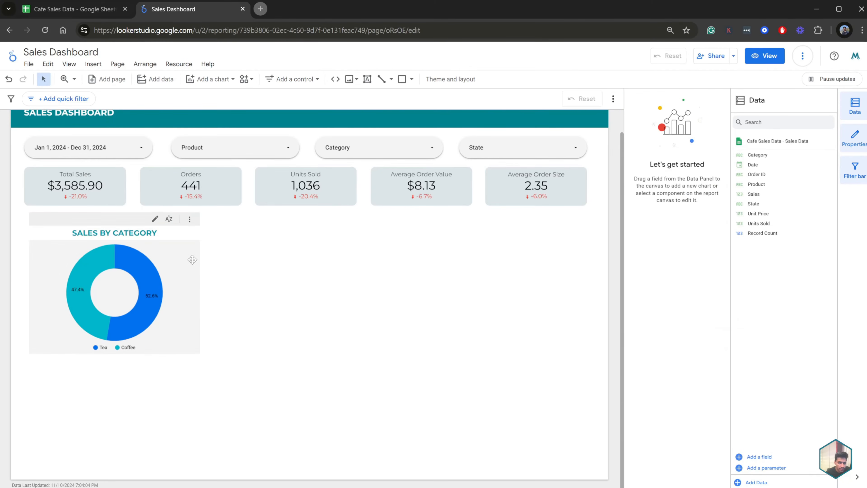
pyautogui.moveTo(192, 260); pyautogui.dragTo(185, 248)
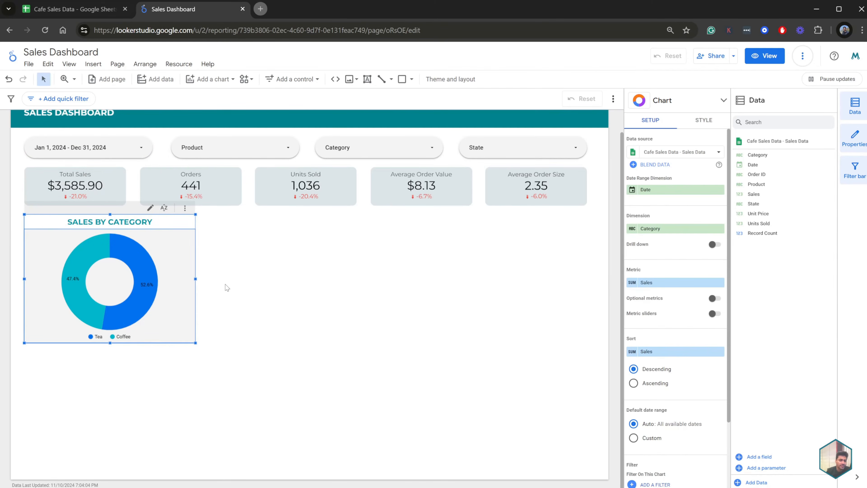
pyautogui.click(228, 271)
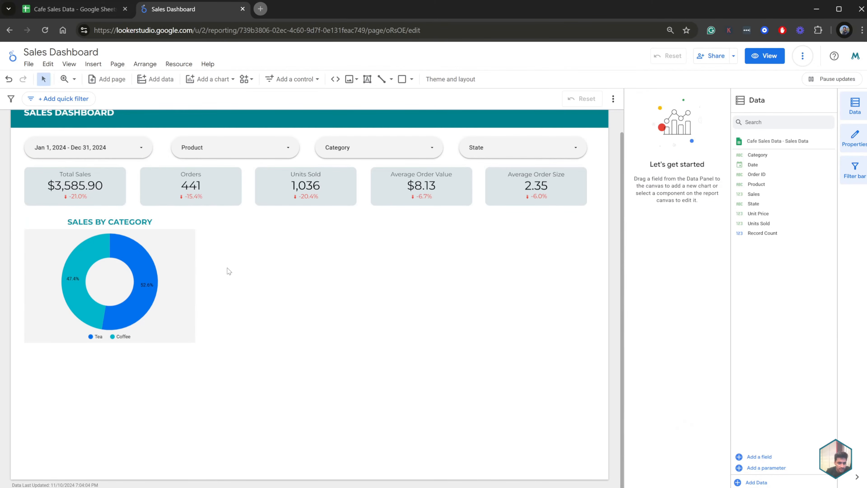
# Step: Set the donut chart's slice labels to white text at 12px
pyautogui.click(185, 253)
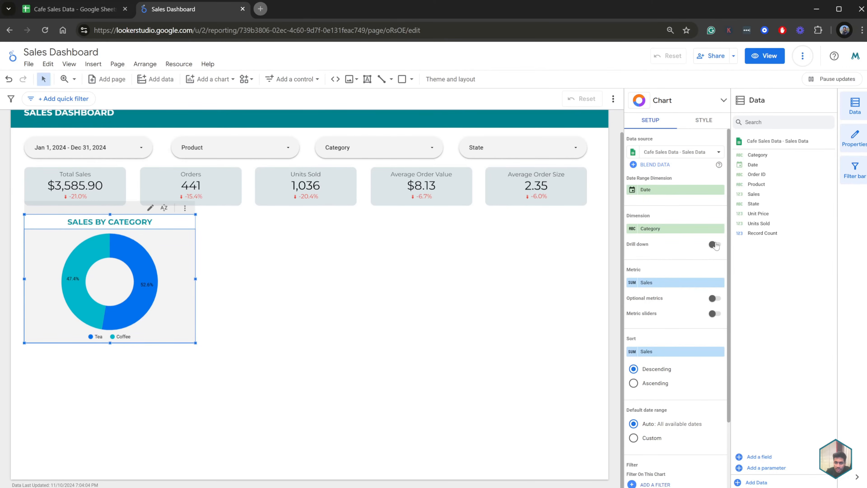
pyautogui.click(703, 121)
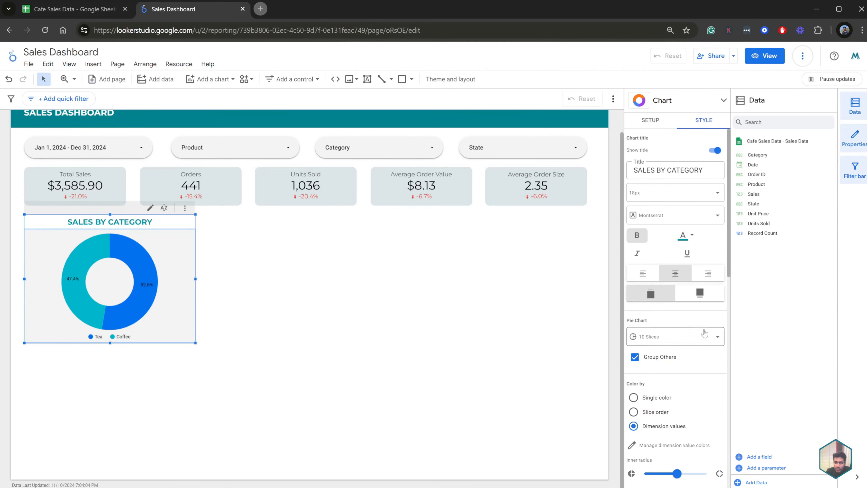
pyautogui.scroll(-6, 704, 333)
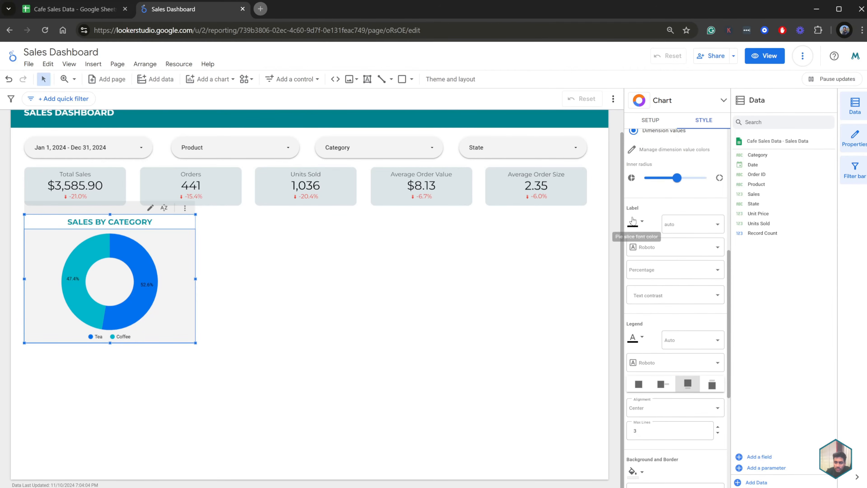
pyautogui.click(636, 225)
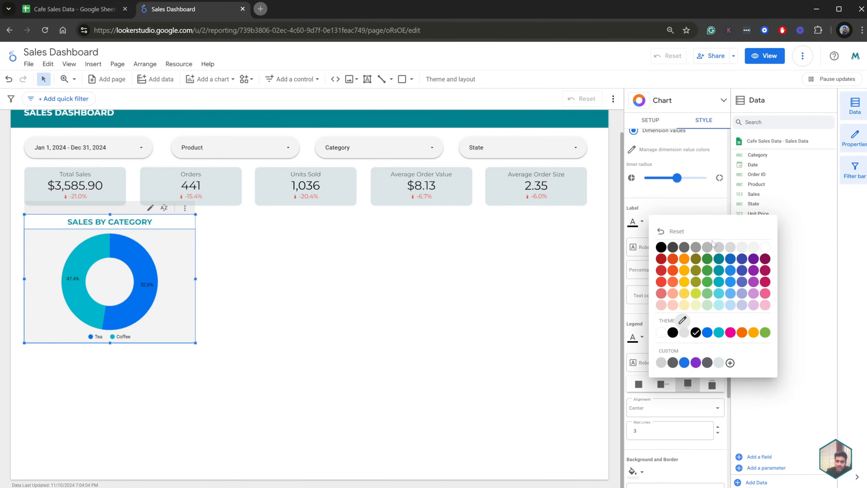
pyautogui.click(764, 247)
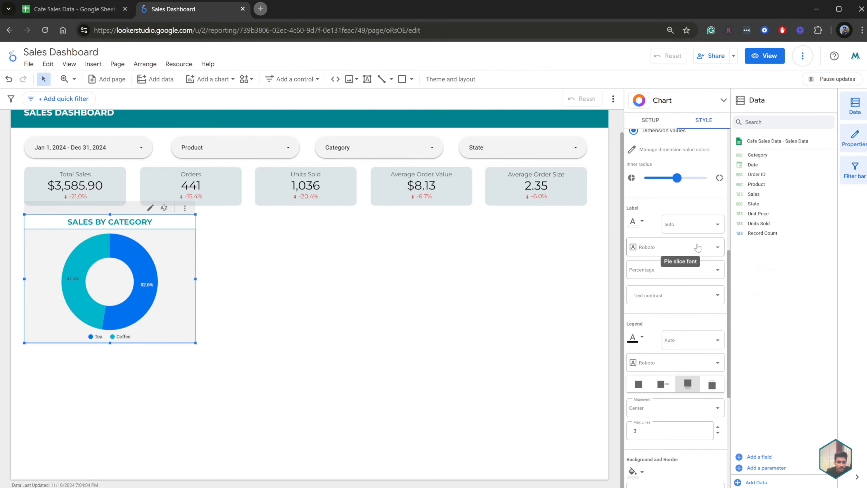
pyautogui.click(712, 231)
pyautogui.click(689, 249)
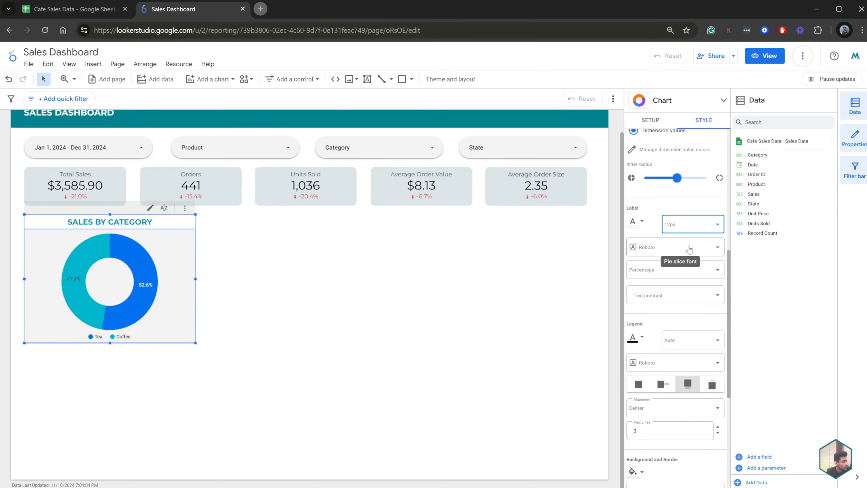
# Step: Set the Coffee dimension value color to dark gray for the SALES BY CATEGORY donut chart
pyautogui.scroll(-5, 689, 249)
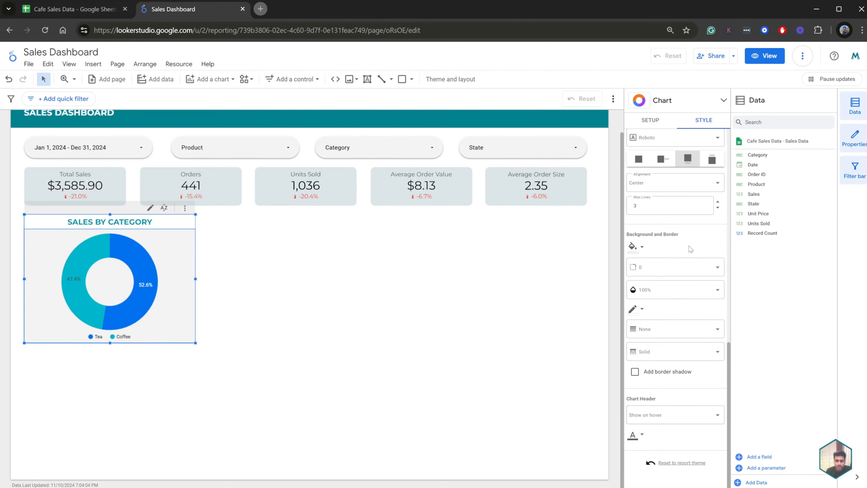
pyautogui.scroll(6, 691, 249)
pyautogui.scroll(-3, 691, 249)
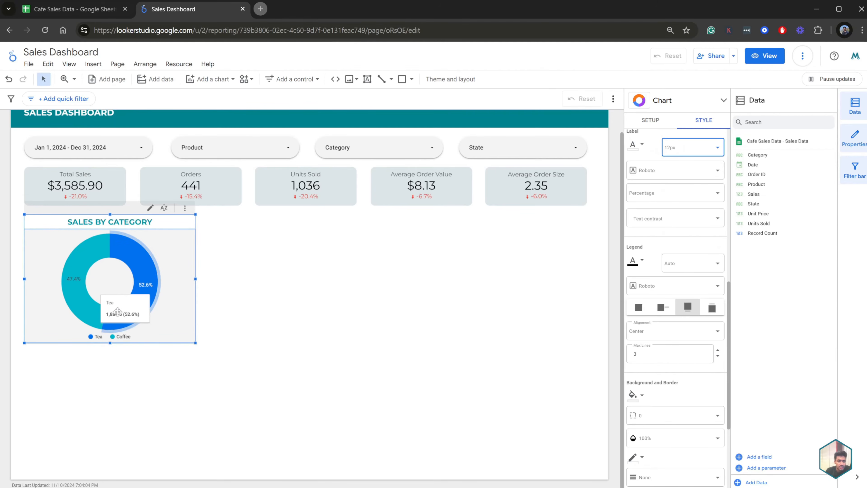
pyautogui.moveTo(84, 269)
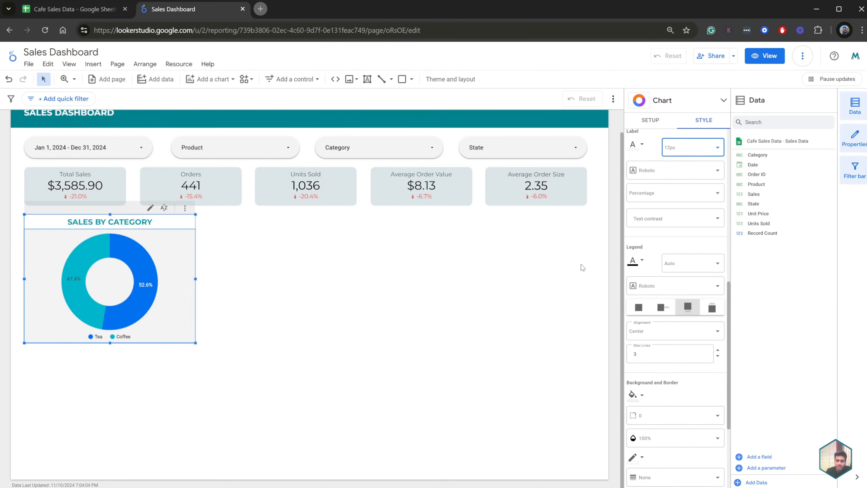
pyautogui.scroll(-5, 701, 298)
pyautogui.scroll(8, 700, 298)
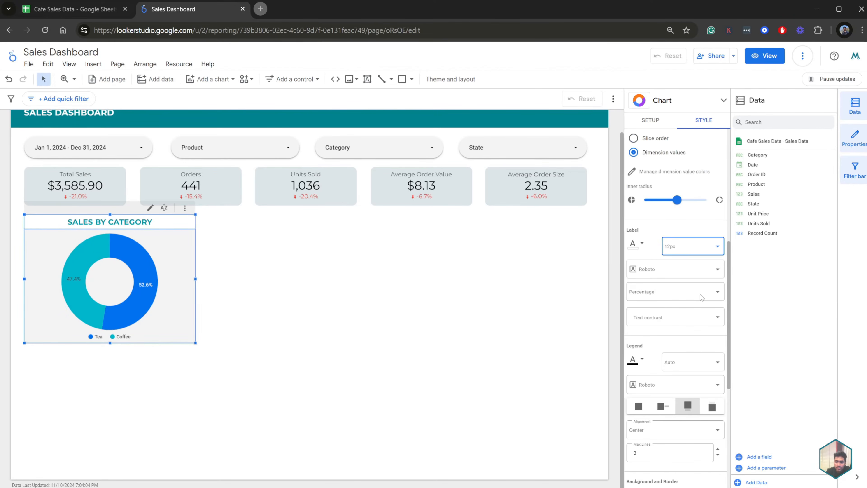
pyautogui.scroll(4, 700, 297)
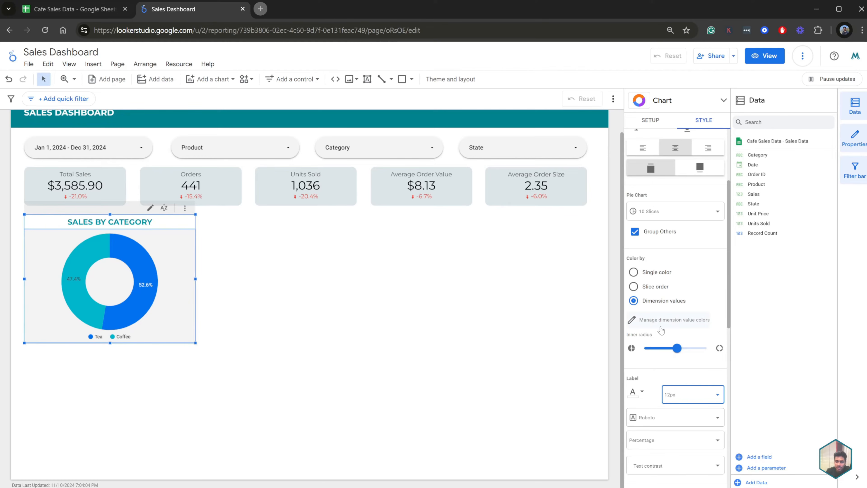
pyautogui.click(633, 321)
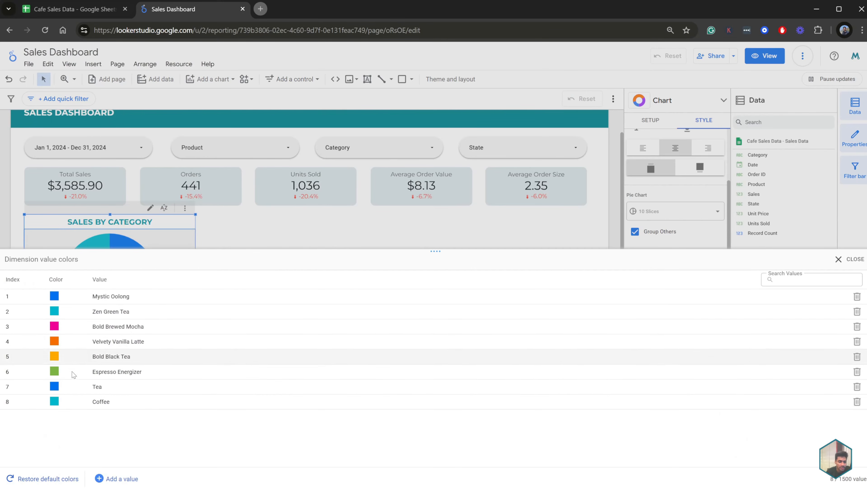
pyautogui.click(55, 402)
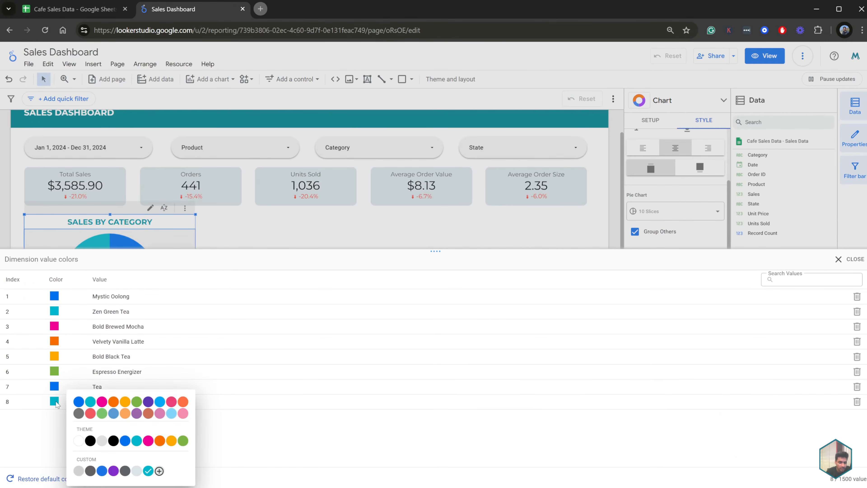
pyautogui.click(78, 414)
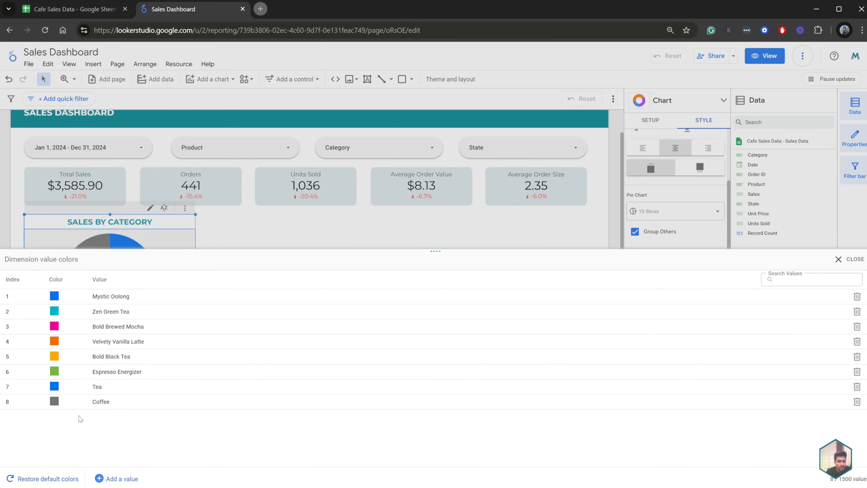
# Step: Set the Tea dimension value color to light green and close the dimension value colors
pyautogui.click(55, 386)
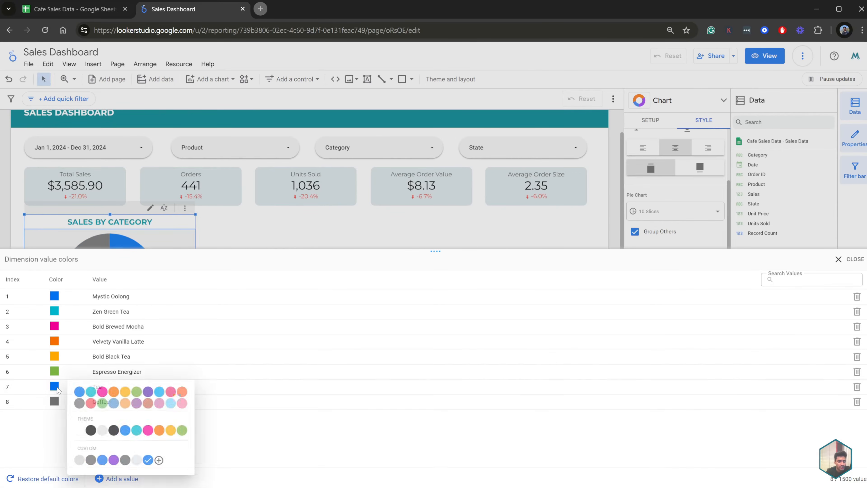
pyautogui.click(101, 403)
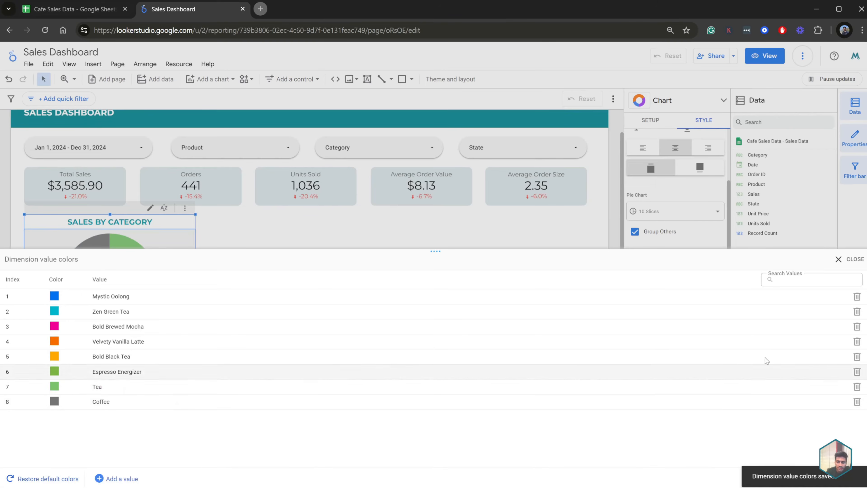
pyautogui.click(840, 260)
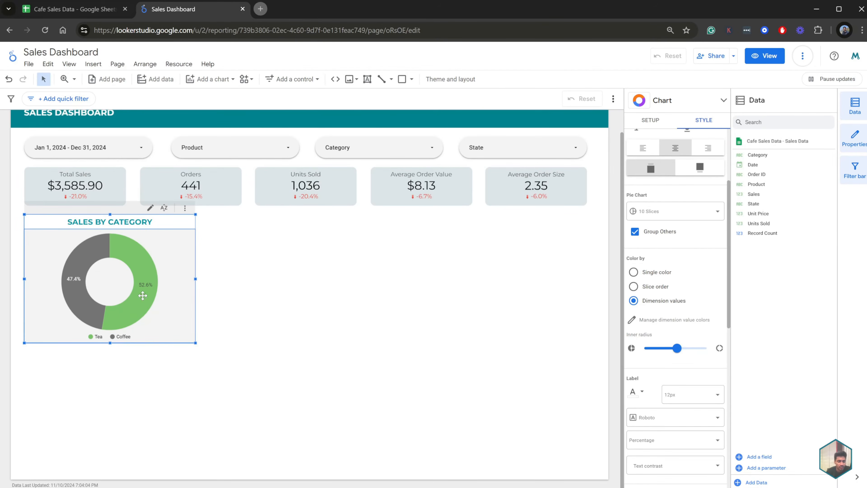
pyautogui.click(237, 286)
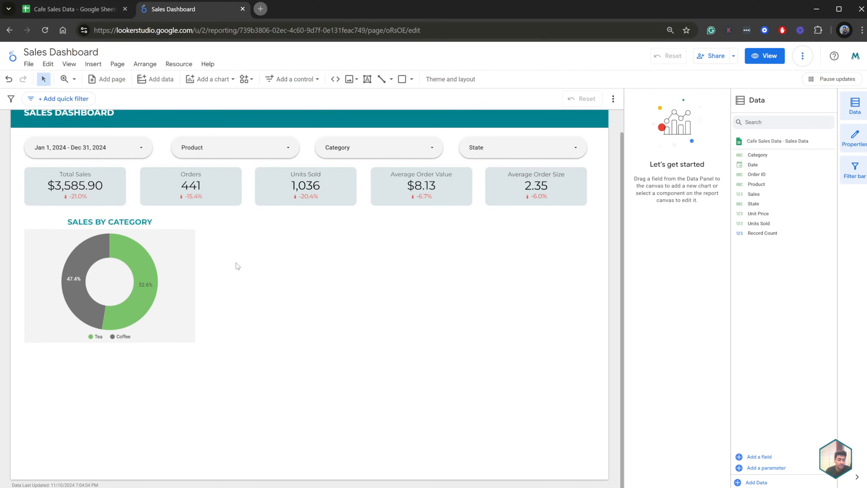
# Step: Duplicate the donut chart and place the copy beside the original, aligned with it below the scorecards
pyautogui.click(181, 234)
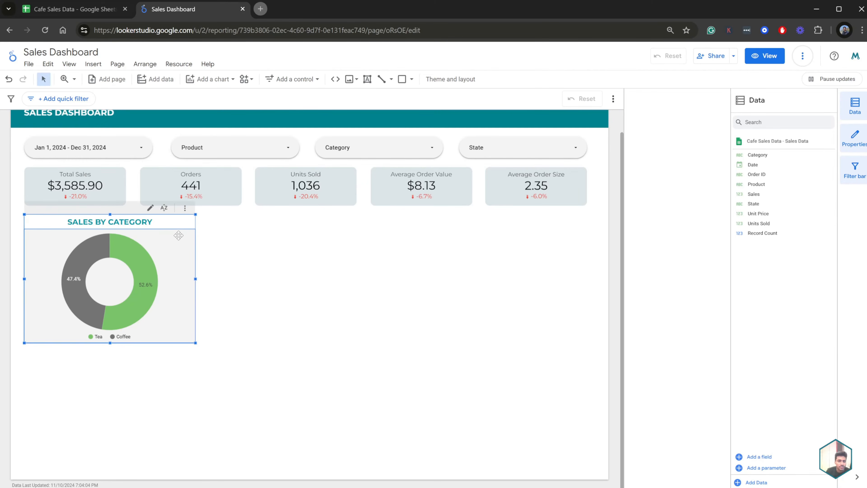
pyautogui.click(185, 207)
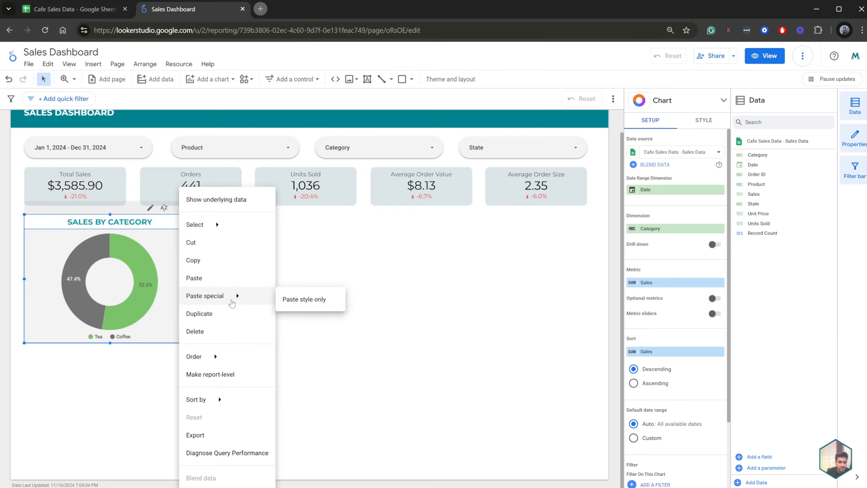
pyautogui.click(227, 311)
pyautogui.moveTo(173, 265); pyautogui.dragTo(355, 258)
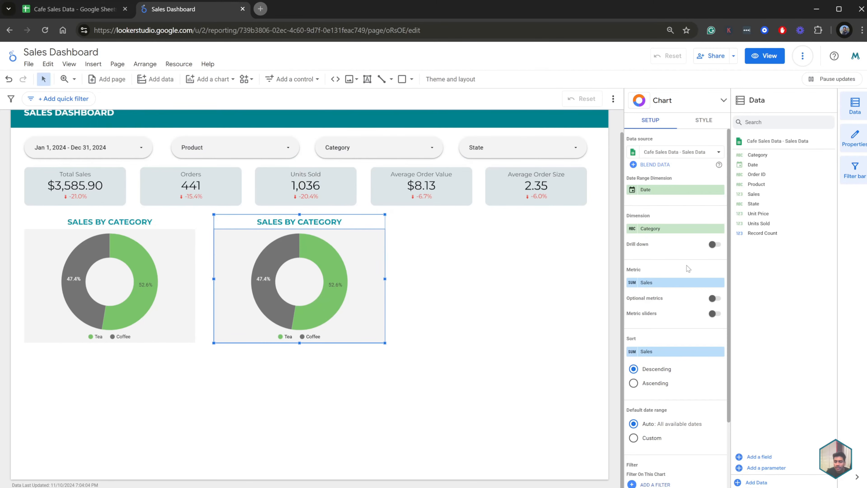
# Step: Change the duplicated chart's dimension to Product and convert it to a horizontal bar chart
pyautogui.moveTo(757, 184); pyautogui.dragTo(664, 230)
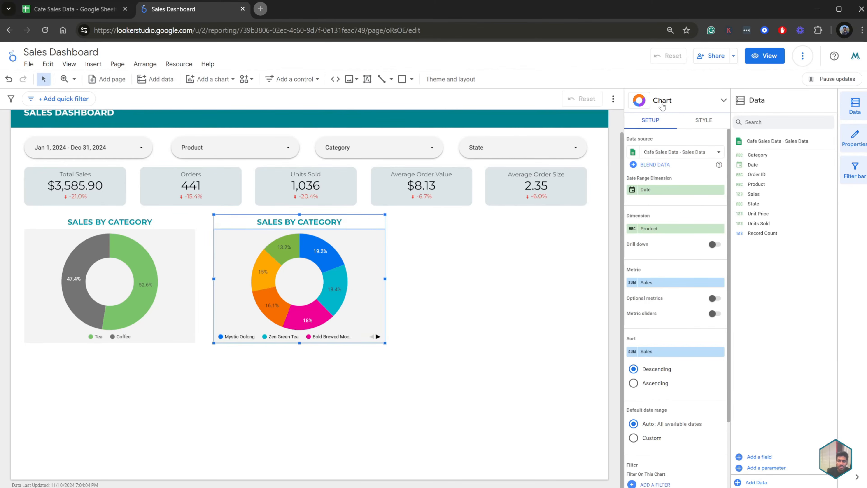
pyautogui.click(661, 101)
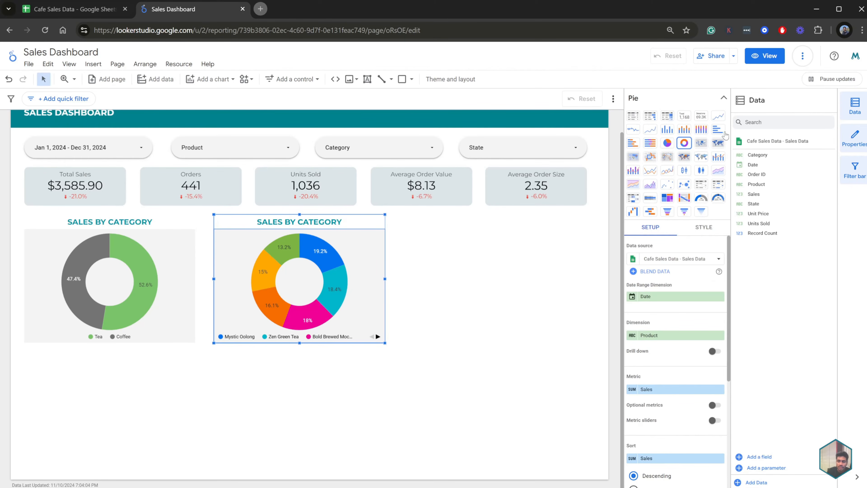
pyautogui.click(718, 132)
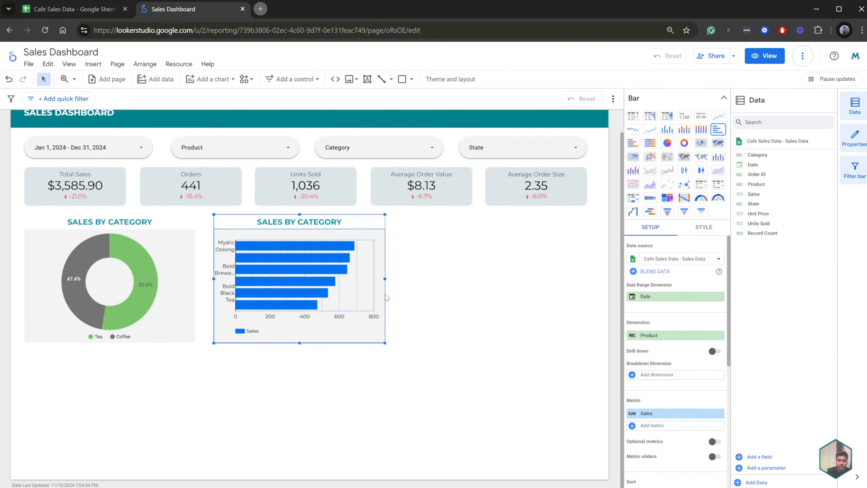
pyautogui.click(723, 100)
# Step: Set the bar chart's grid color to a light shade that blends the gridlines into its background
pyautogui.click(701, 120)
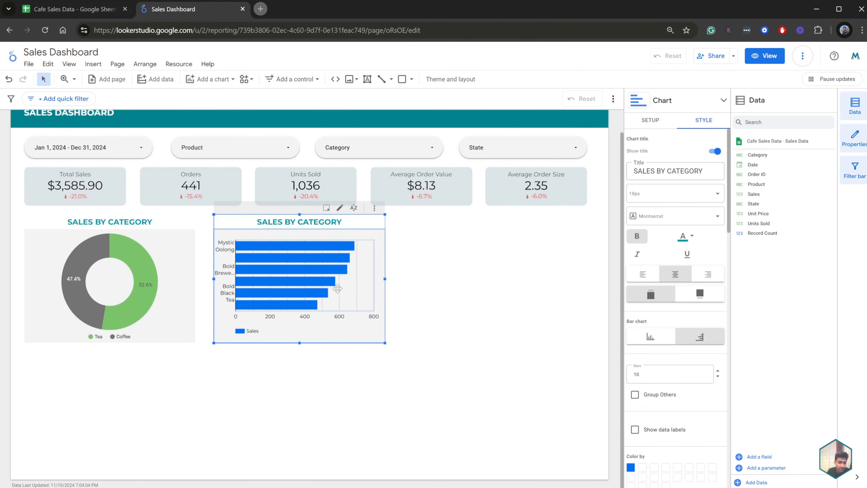
pyautogui.scroll(-15, 706, 307)
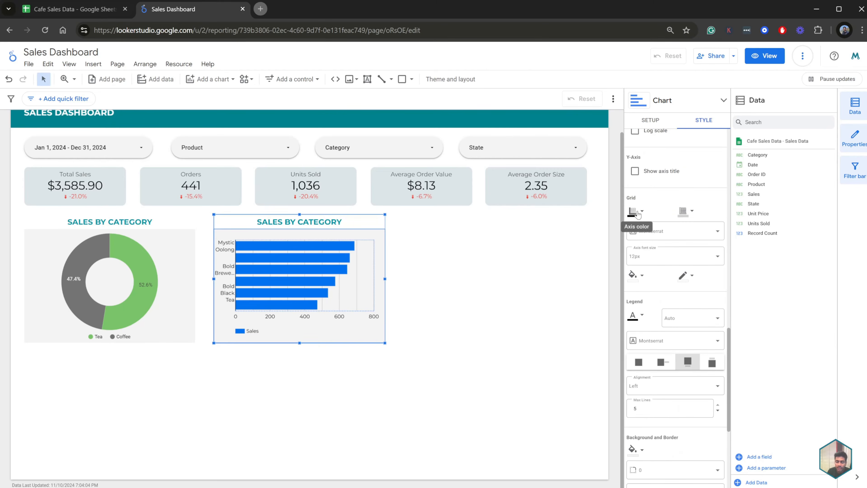
pyautogui.click(643, 215)
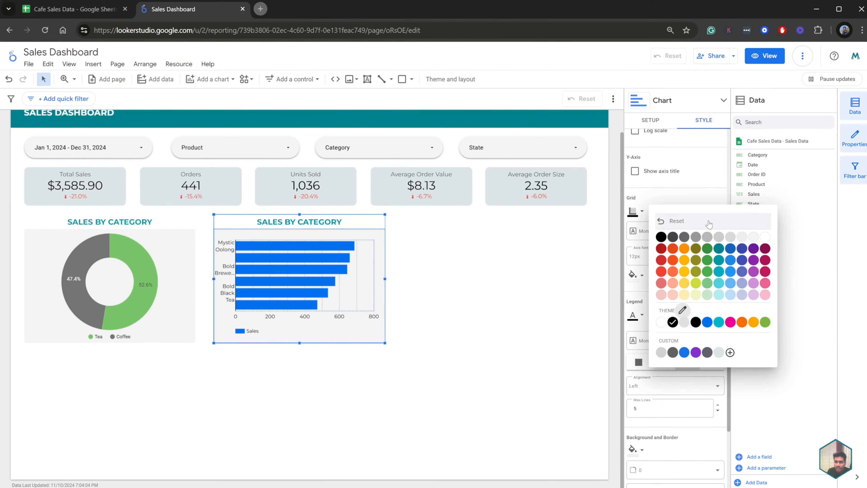
pyautogui.click(701, 193)
pyautogui.click(687, 214)
pyautogui.click(783, 228)
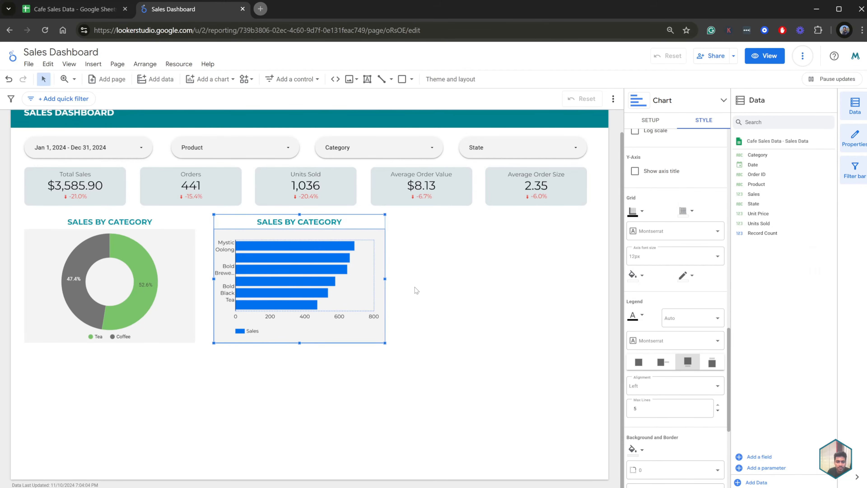
# Step: Set the bar chart's legend position to None
pyautogui.scroll(-2, 669, 273)
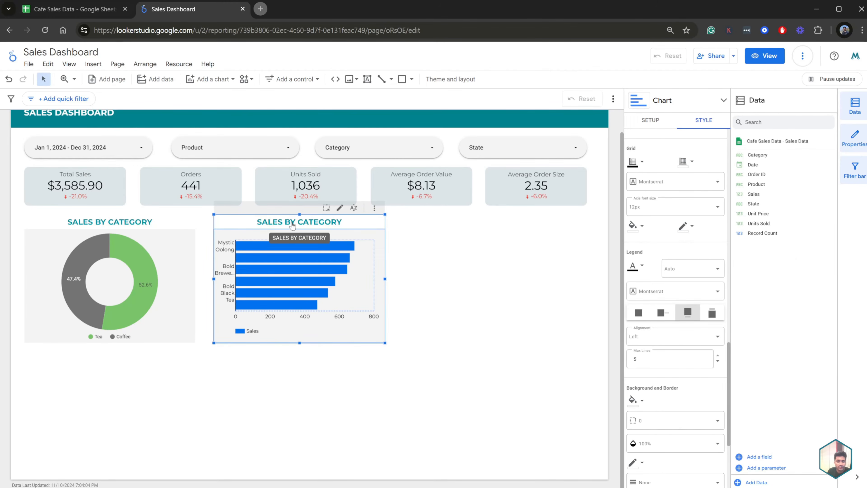
pyautogui.scroll(-2, 679, 303)
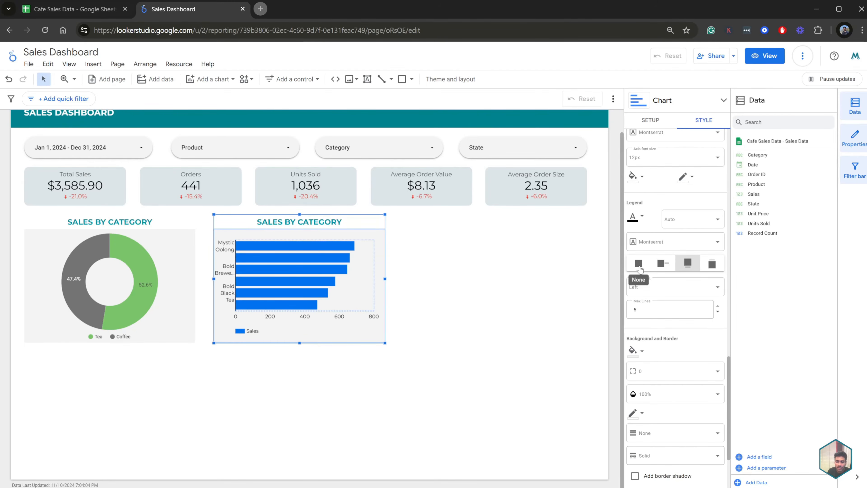
pyautogui.click(639, 264)
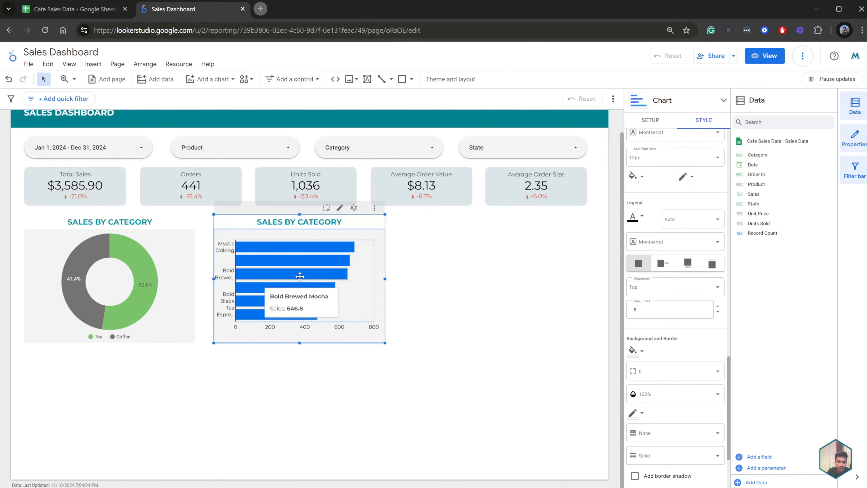
# Step: Color the bar chart's bars dark teal to match the dashboard header and show data labels on them
pyautogui.scroll(5, 691, 288)
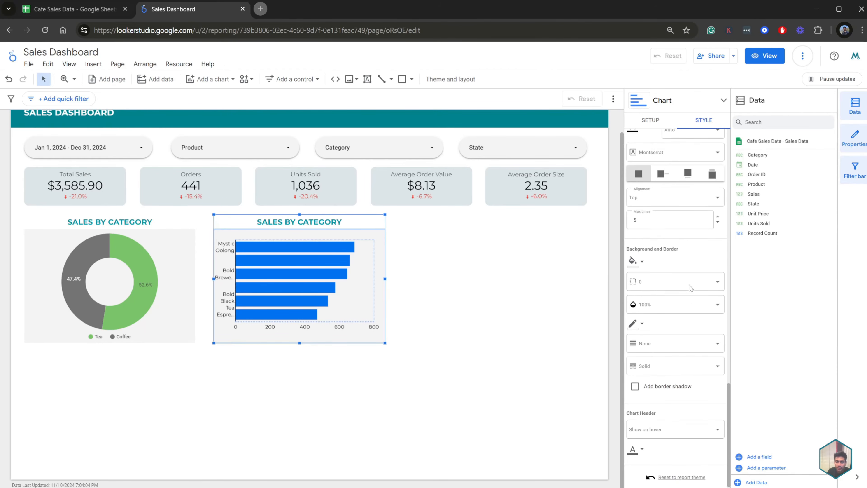
pyautogui.scroll(10, 690, 288)
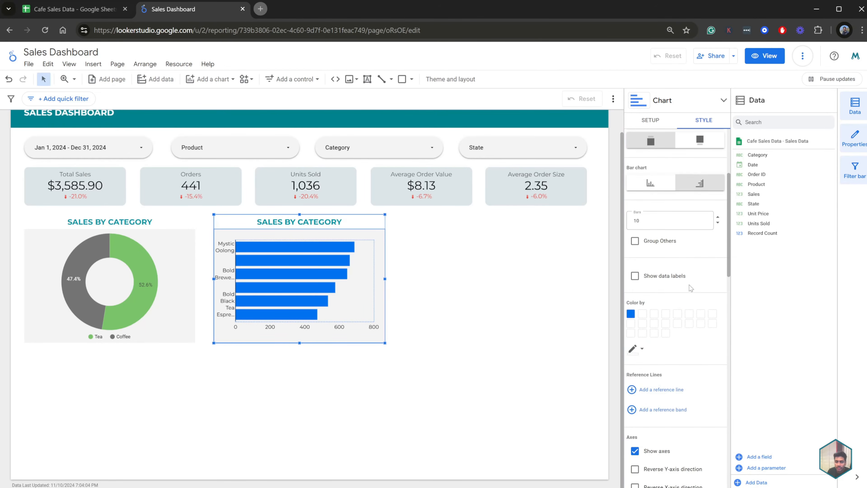
pyautogui.click(631, 314)
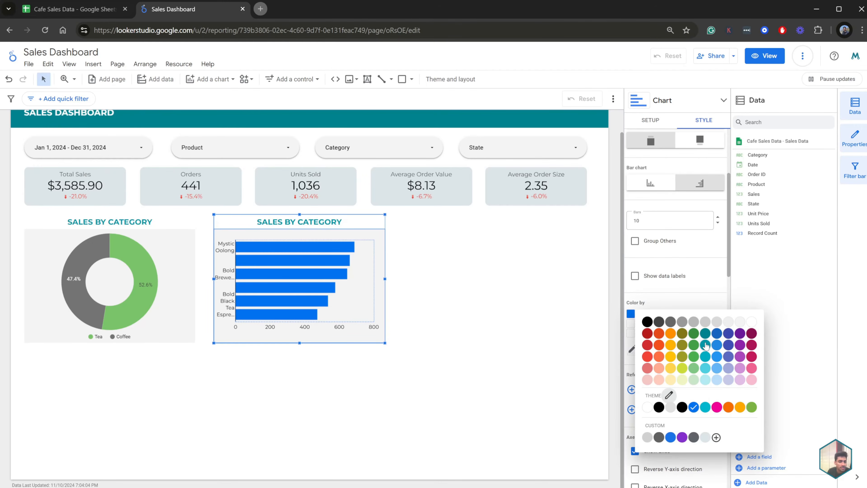
pyautogui.click(705, 333)
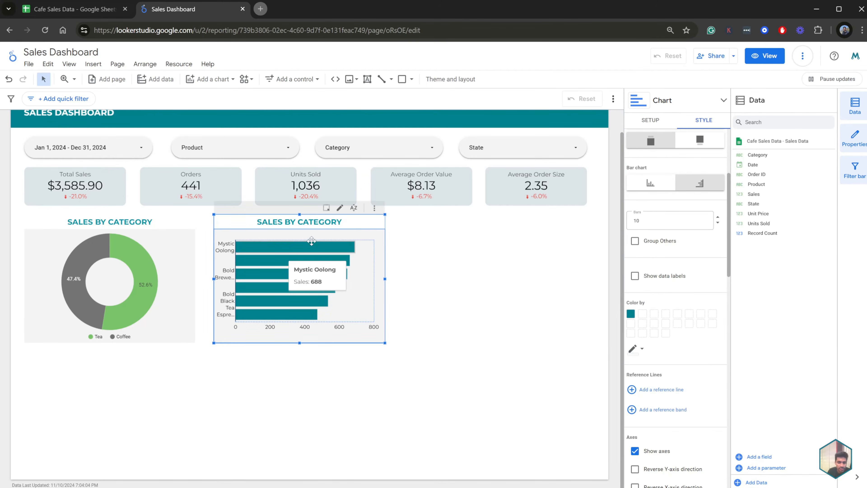
pyautogui.scroll(-1, 705, 288)
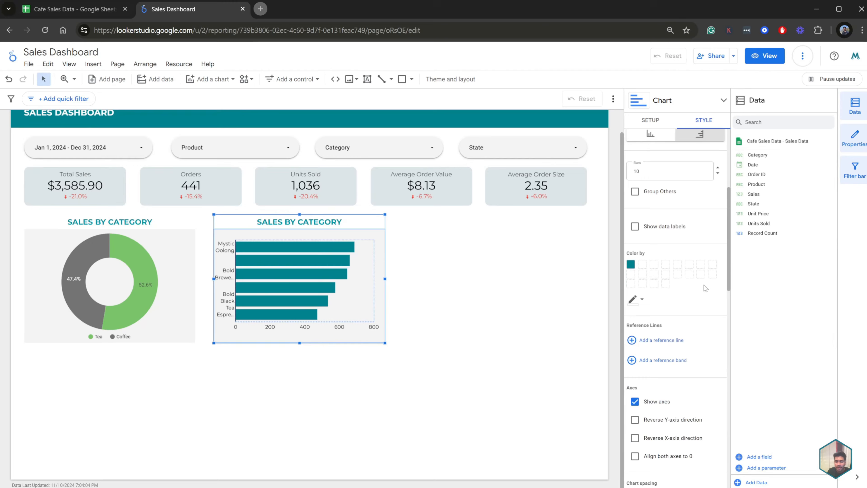
pyautogui.click(635, 227)
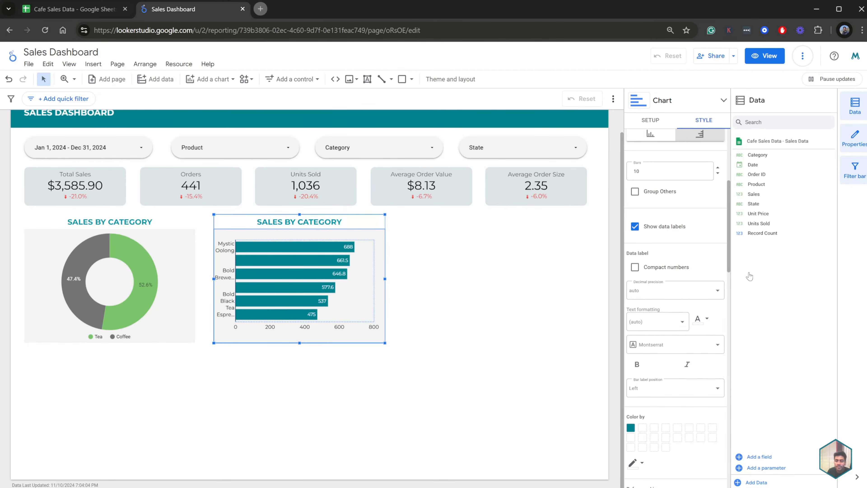
# Step: Set the bar chart's Sales metric data type to Currency (USD - US Dollar ($))
pyautogui.scroll(5, 714, 255)
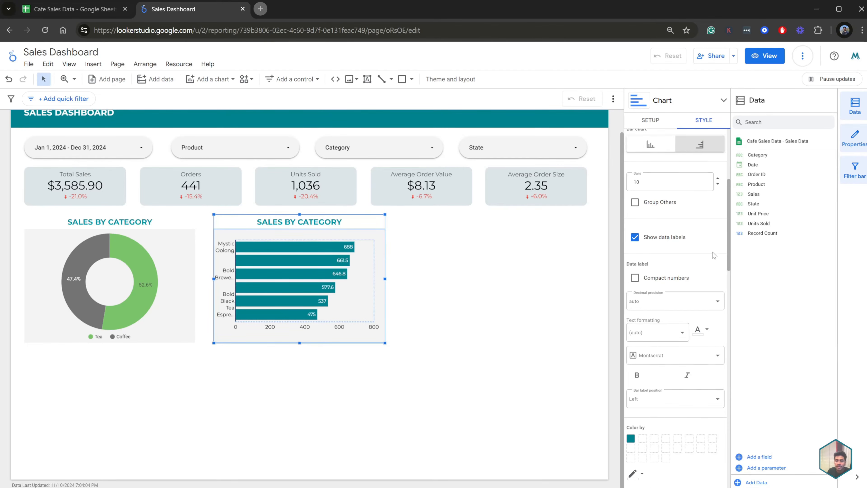
pyautogui.click(650, 120)
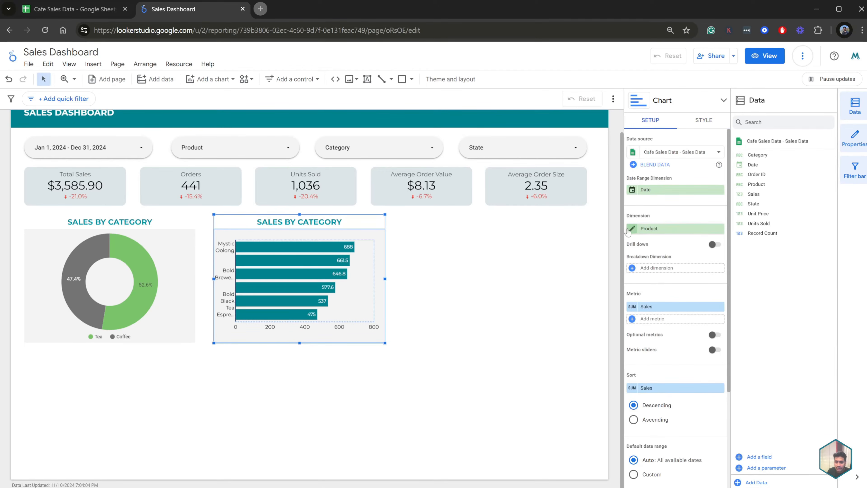
pyautogui.click(638, 306)
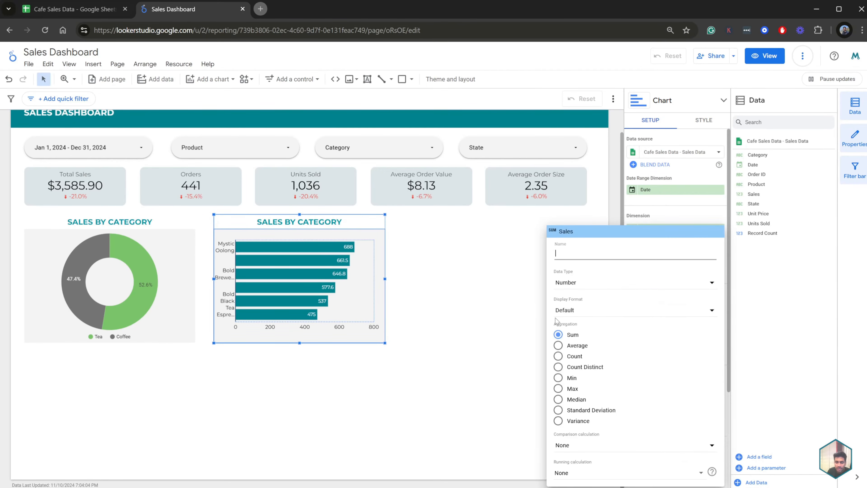
pyautogui.click(594, 286)
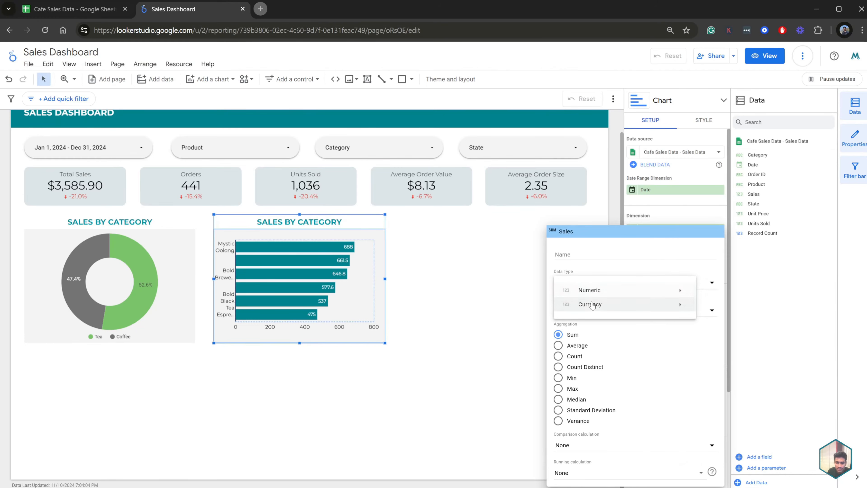
pyautogui.moveTo(676, 304)
pyautogui.scroll(-20, 779, 344)
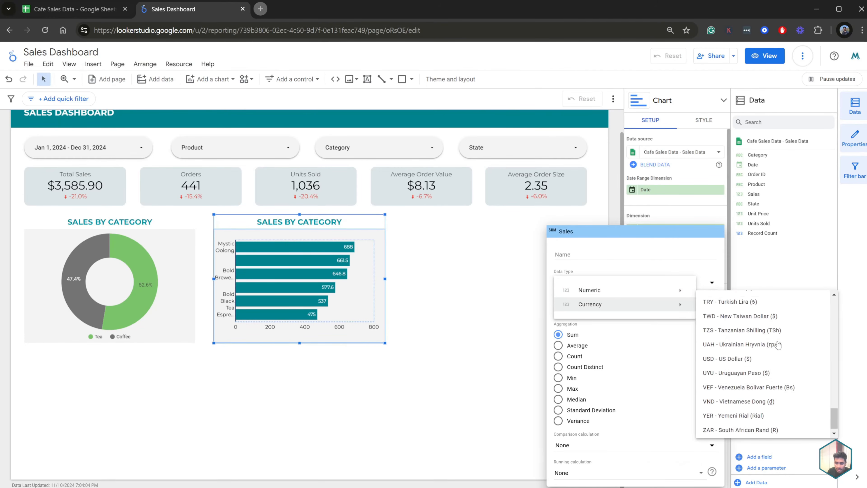
pyautogui.click(740, 357)
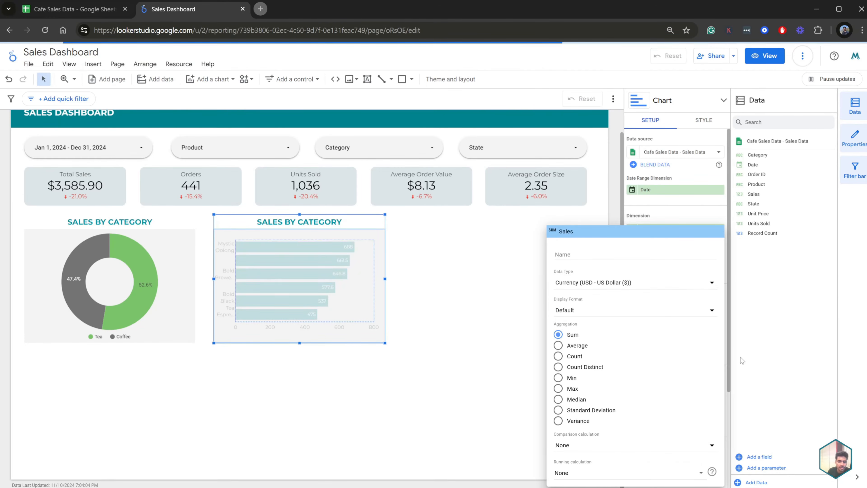
pyautogui.press('Escape')
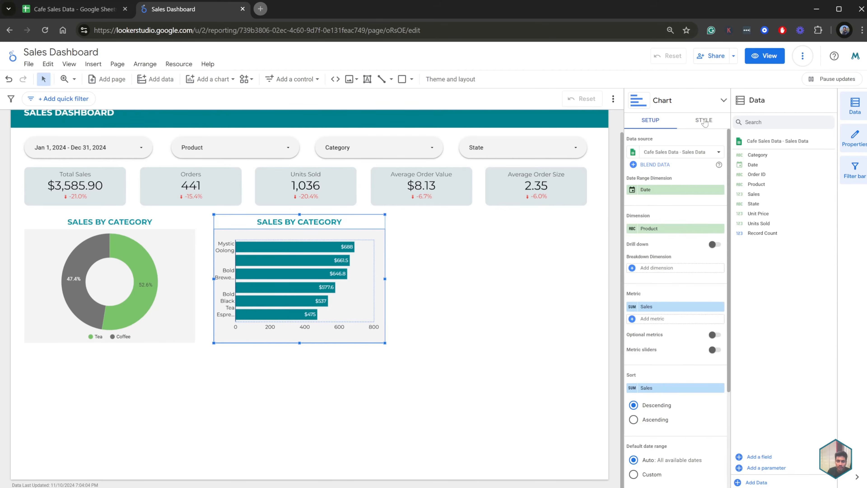
# Step: Make the bar chart's data labels bold and widen the axis label area so the product names fit
pyautogui.click(704, 120)
pyautogui.scroll(-5, 646, 258)
pyautogui.scroll(-3, 646, 273)
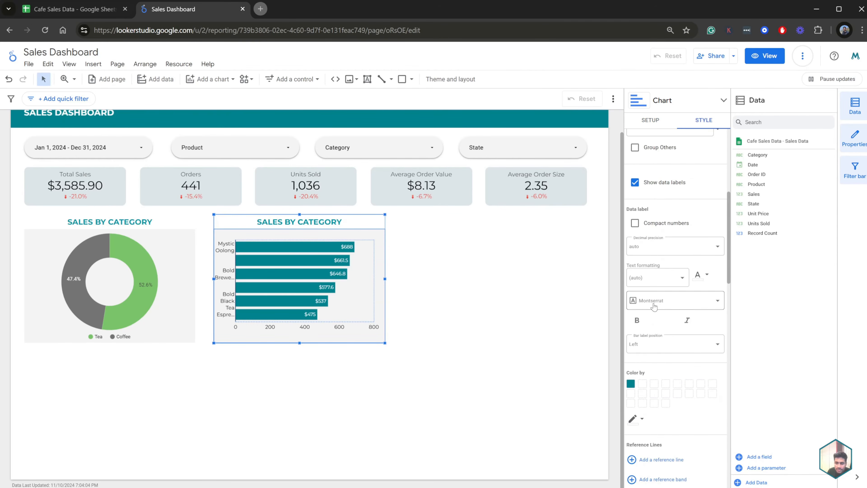
pyautogui.click(637, 321)
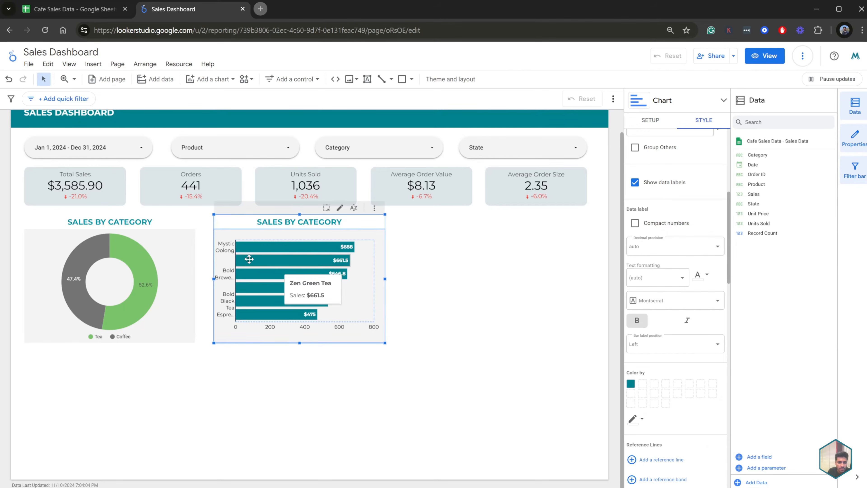
pyautogui.moveTo(235, 260); pyautogui.dragTo(263, 260)
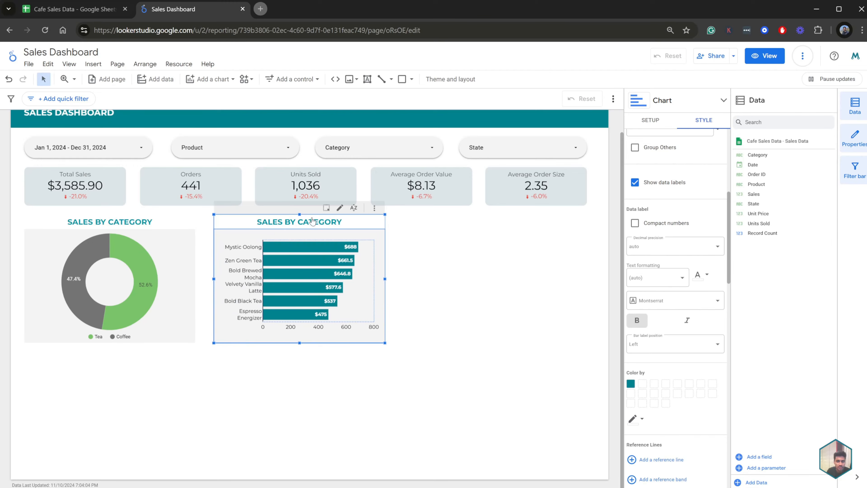
# Step: Change the bar chart's title to SALES BY PRODUCT
pyautogui.scroll(7, 691, 165)
pyautogui.click(689, 172)
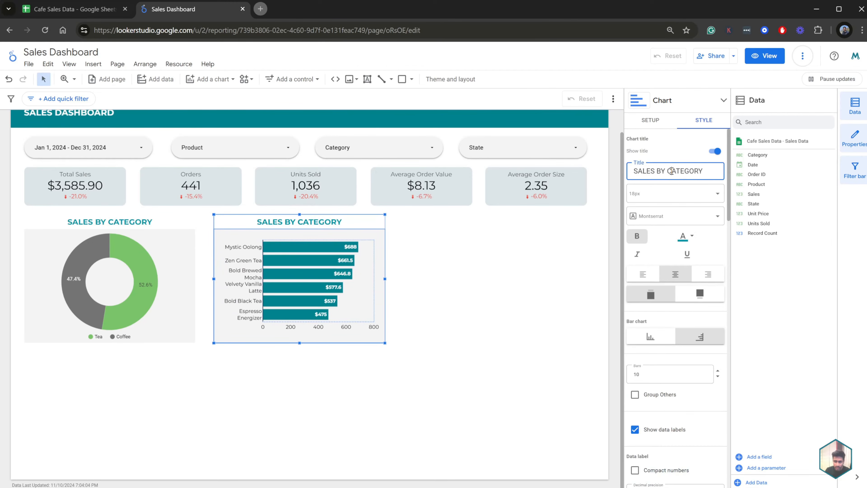
pyautogui.moveTo(669, 171); pyautogui.dragTo(704, 167)
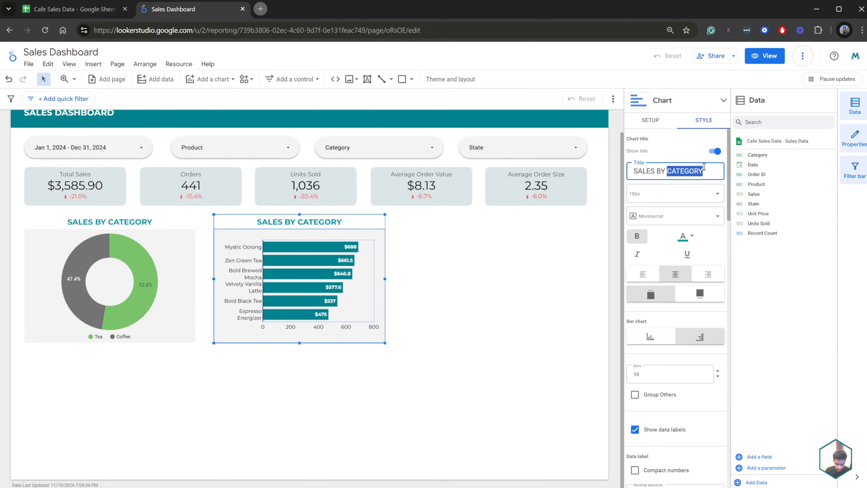
pyautogui.write('product')
pyautogui.press('BackSpace')
pyautogui.press('BackSpace')
pyautogui.press('BackSpace')
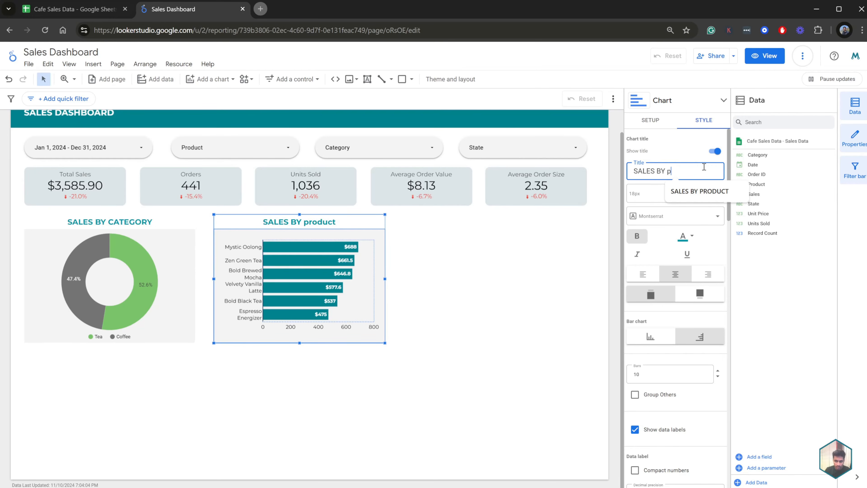
pyautogui.click(707, 191)
pyautogui.click(446, 265)
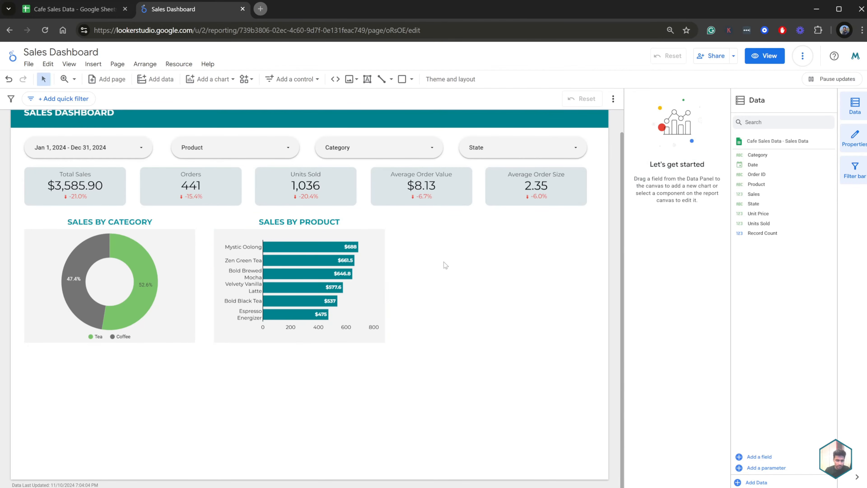
# Step: Widen the SALES BY PRODUCT chart and adjust its plot area so each product name fits on one line and the bars fill the height
pyautogui.click(382, 278)
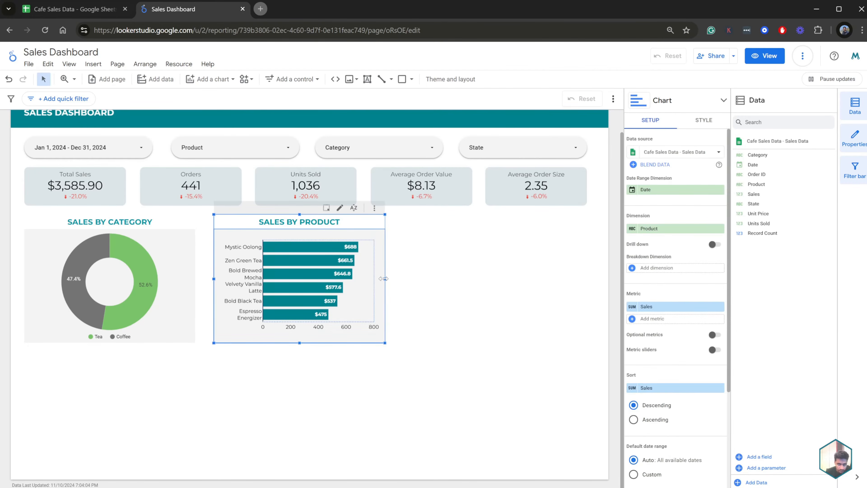
pyautogui.moveTo(383, 278); pyautogui.dragTo(409, 278)
pyautogui.click(358, 274)
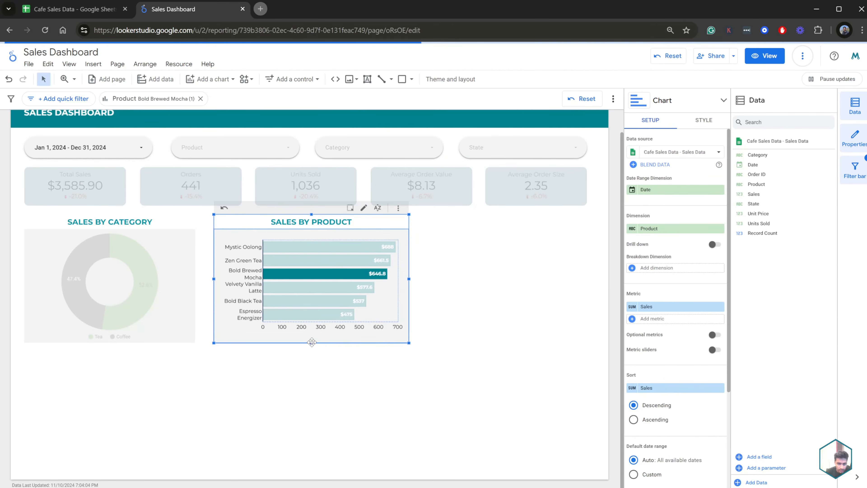
pyautogui.click(300, 321)
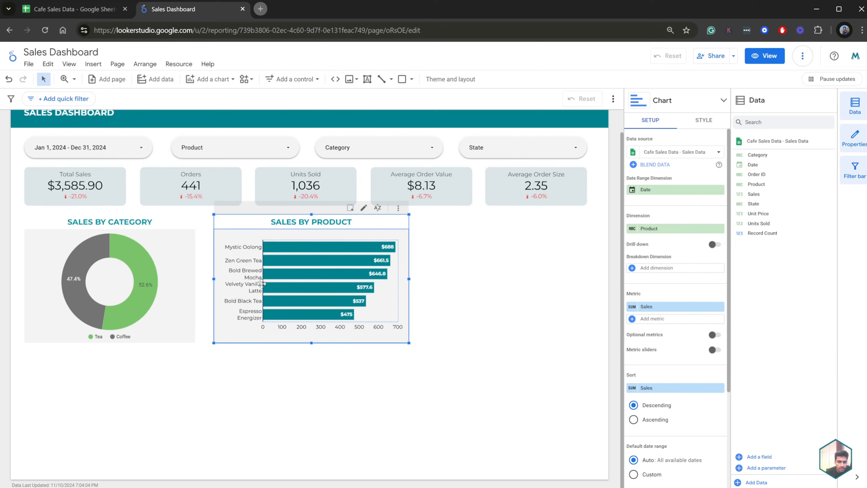
pyautogui.moveTo(265, 283); pyautogui.dragTo(278, 284)
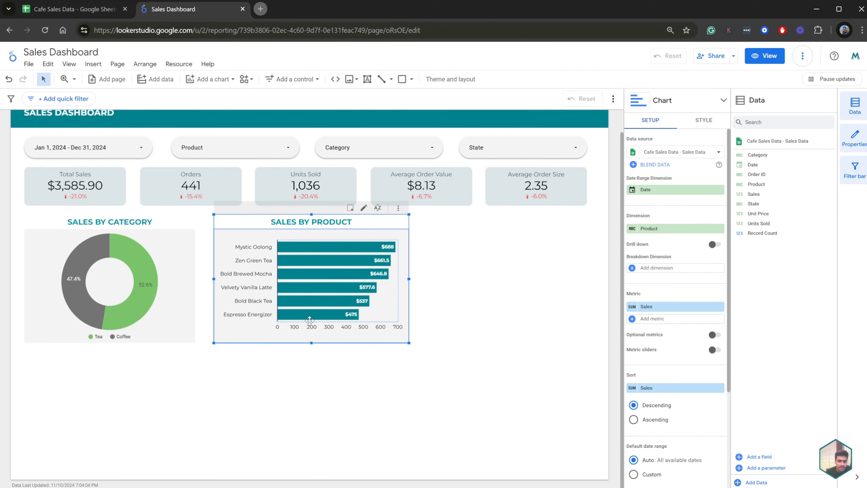
pyautogui.moveTo(309, 321); pyautogui.dragTo(309, 328)
pyautogui.click(427, 265)
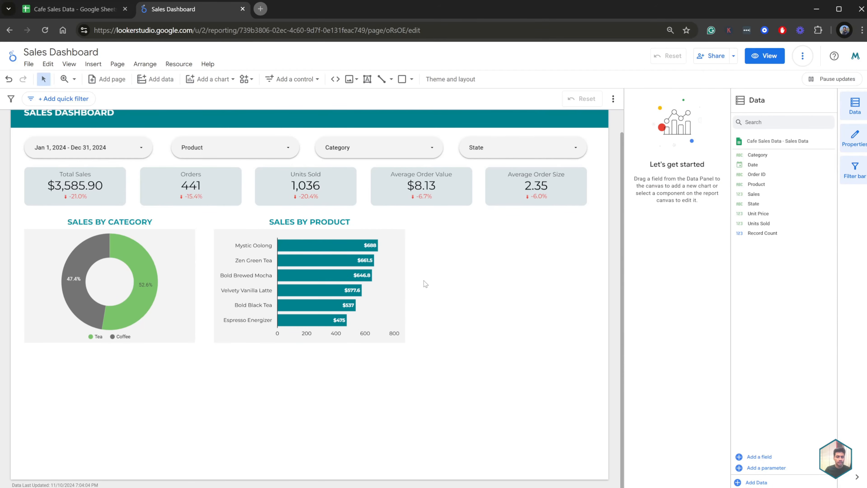
# Step: Duplicate the SALES BY PRODUCT chart and place the copy beside it, aligned with the chart row
pyautogui.click(400, 242)
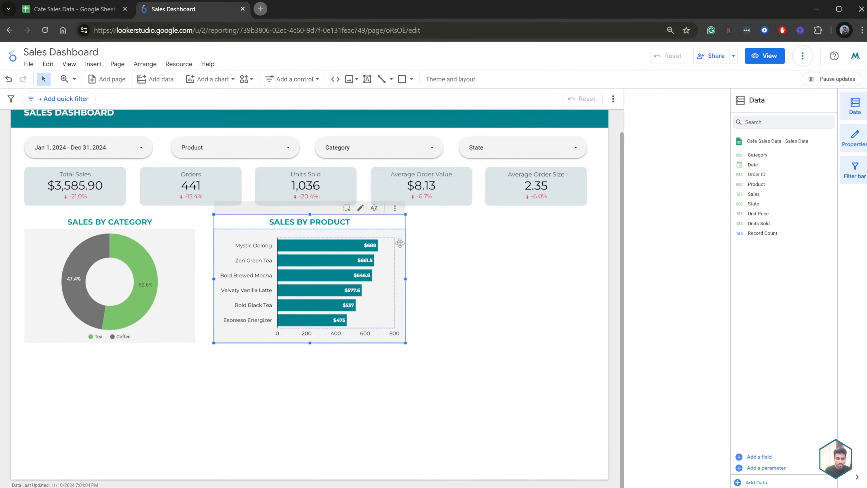
pyautogui.click(395, 208)
pyautogui.click(423, 316)
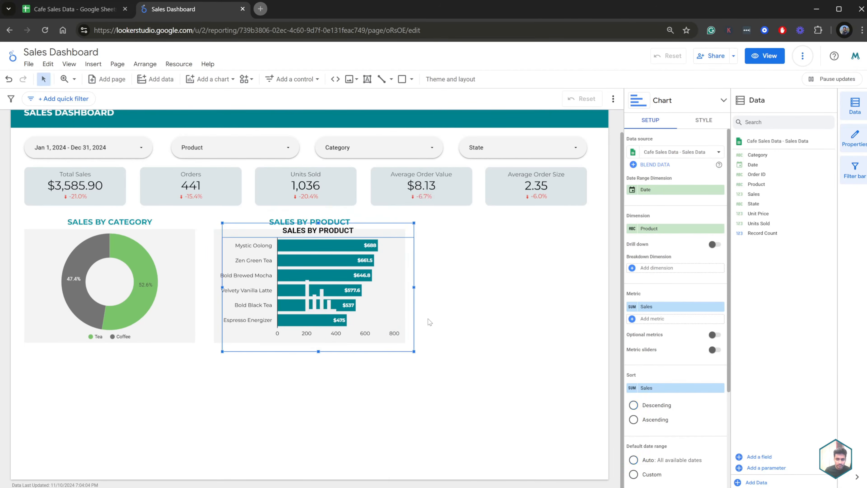
pyautogui.moveTo(373, 239); pyautogui.dragTo(563, 231)
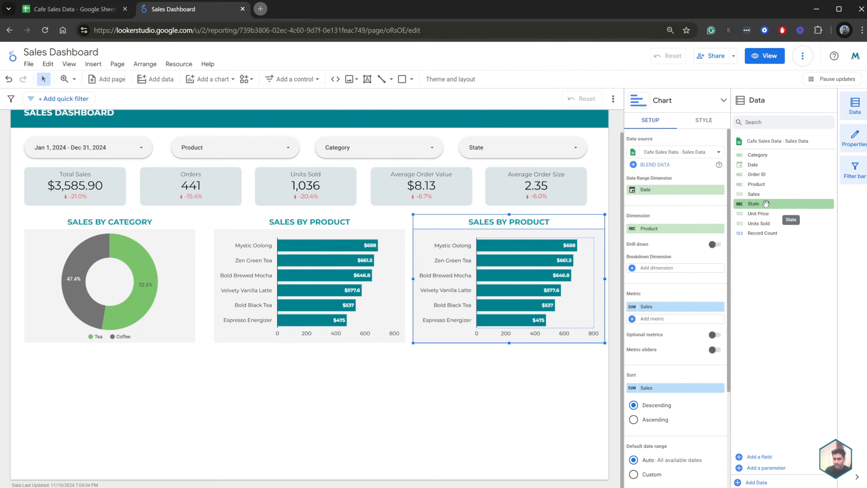
# Step: Set the duplicated chart's dimension to State and tighten the axis label area around the state names
pyautogui.moveTo(765, 203); pyautogui.dragTo(676, 236)
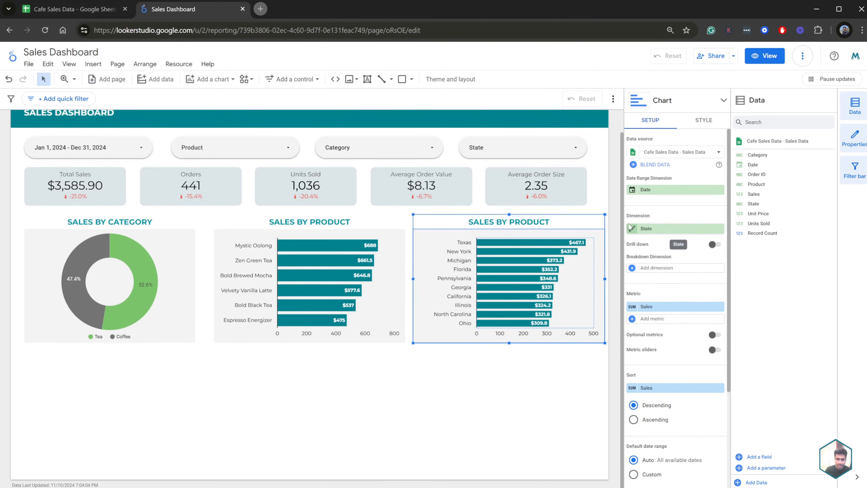
pyautogui.moveTo(475, 260); pyautogui.dragTo(477, 262)
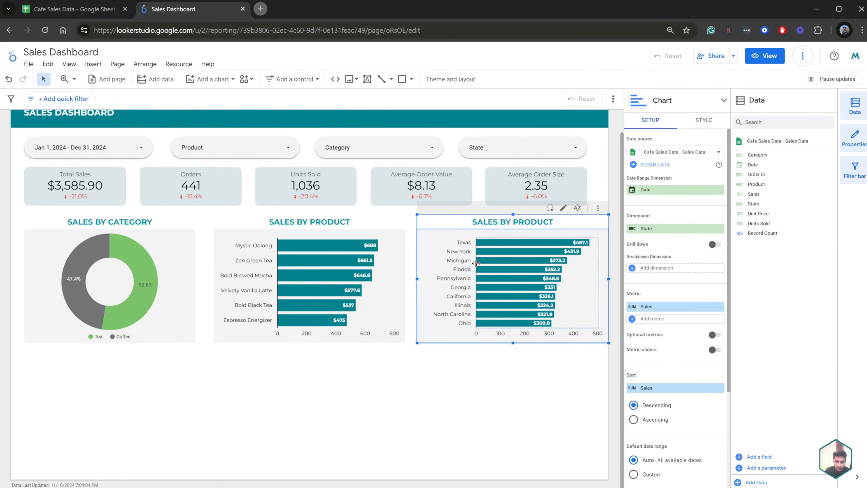
pyautogui.moveTo(475, 264); pyautogui.dragTo(468, 264)
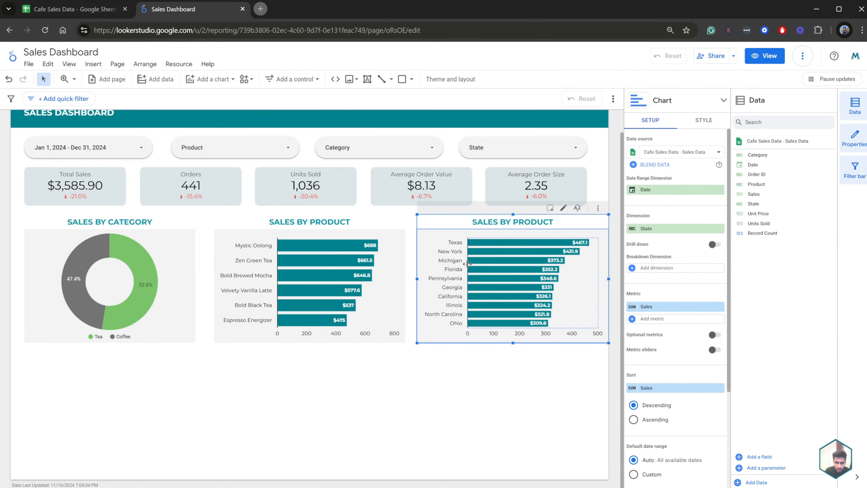
pyautogui.click(561, 364)
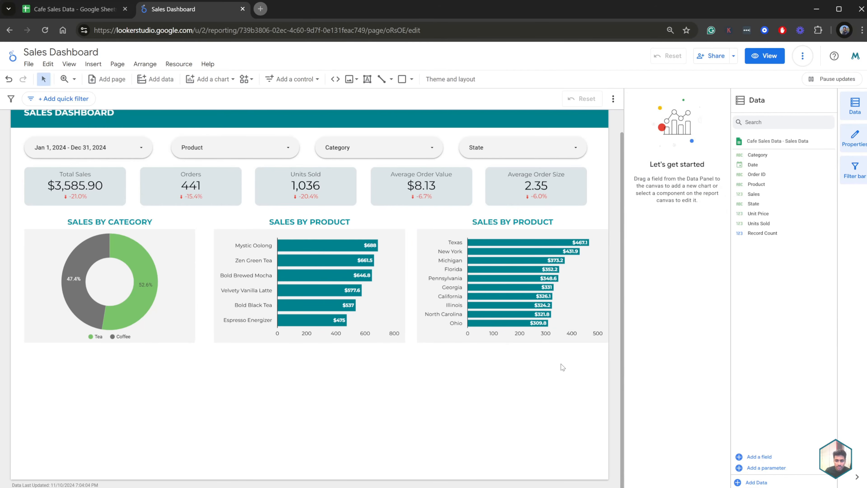
# Step: Change the state chart's title to SALES BY LOCATION
pyautogui.click(531, 224)
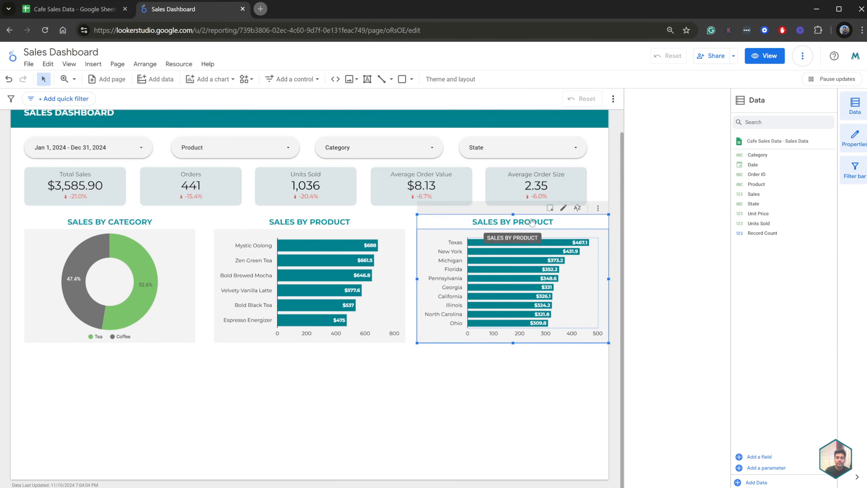
pyautogui.click(700, 123)
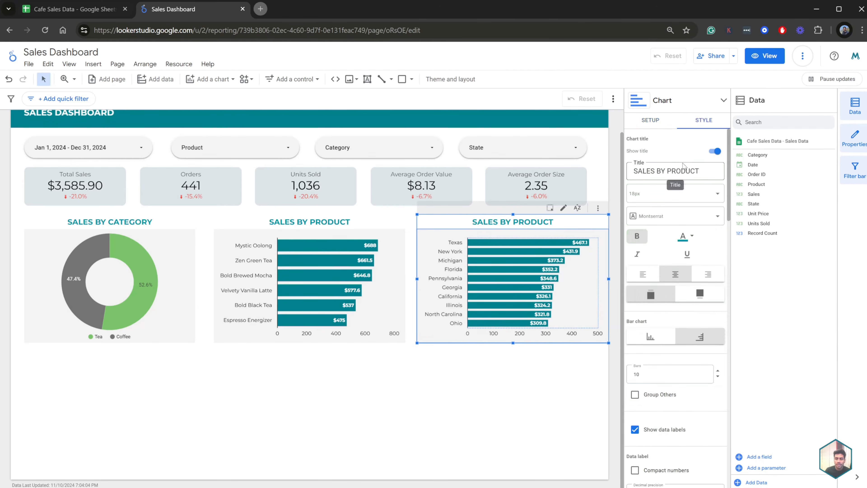
pyautogui.moveTo(706, 170); pyautogui.dragTo(671, 170)
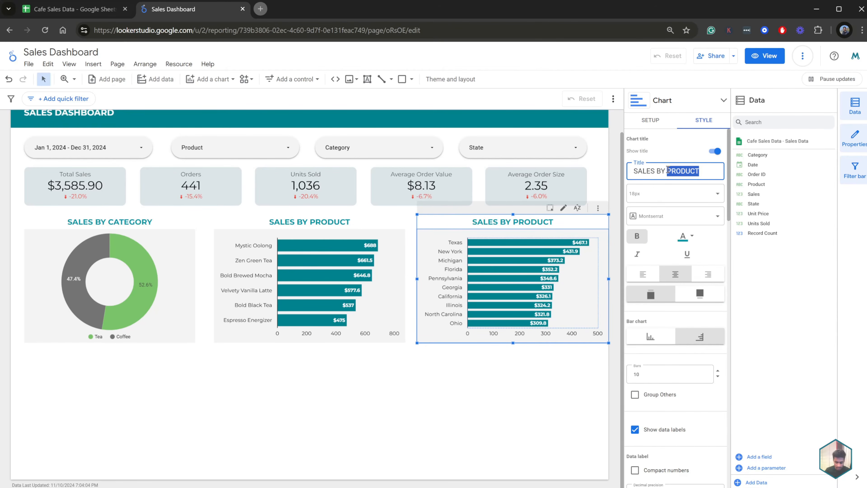
pyautogui.write('lco')
pyautogui.press('BackSpace')
pyautogui.press('BackSpace')
pyautogui.press('BackSpace')
pyautogui.write('LOCATION')
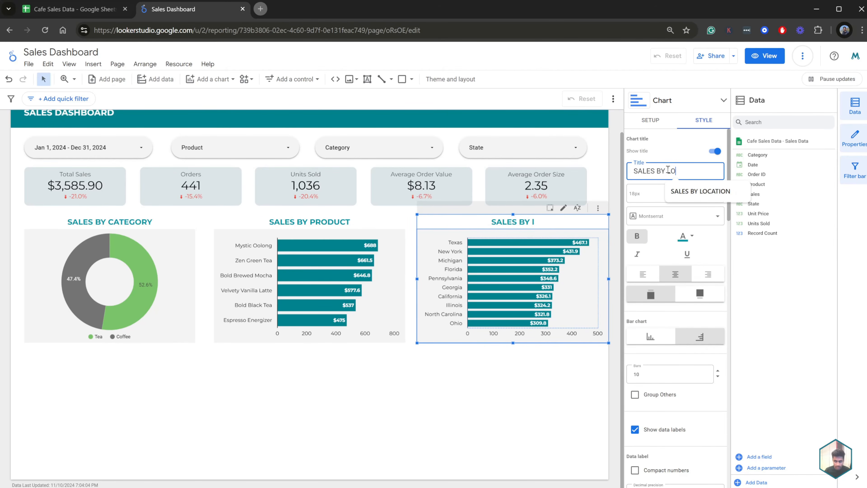
pyautogui.click(613, 230)
# Step: Narrow the SALES BY LOCATION chart to line up with the last scorecard's edge and space the charts in the row evenly
pyautogui.click(599, 244)
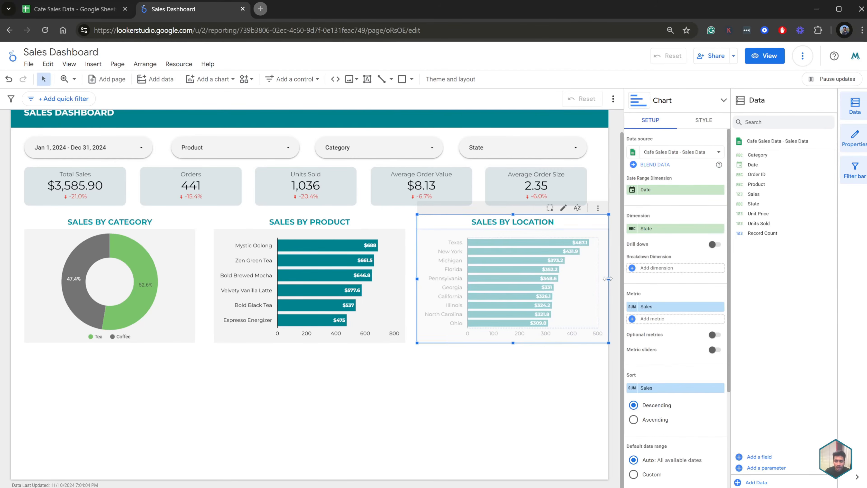
pyautogui.moveTo(608, 278); pyautogui.dragTo(587, 278)
pyautogui.click(467, 389)
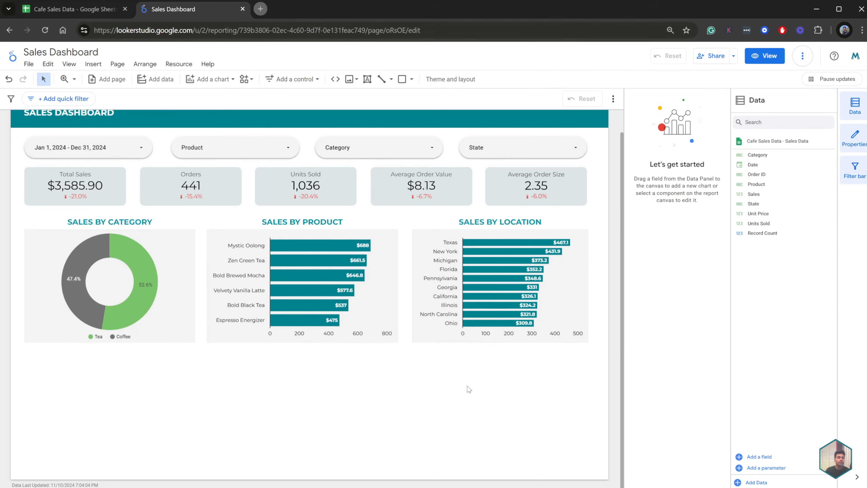
# Step: Add a stacked column chart in the empty area below the SALES BY PRODUCT chart
pyautogui.scroll(1, 470, 366)
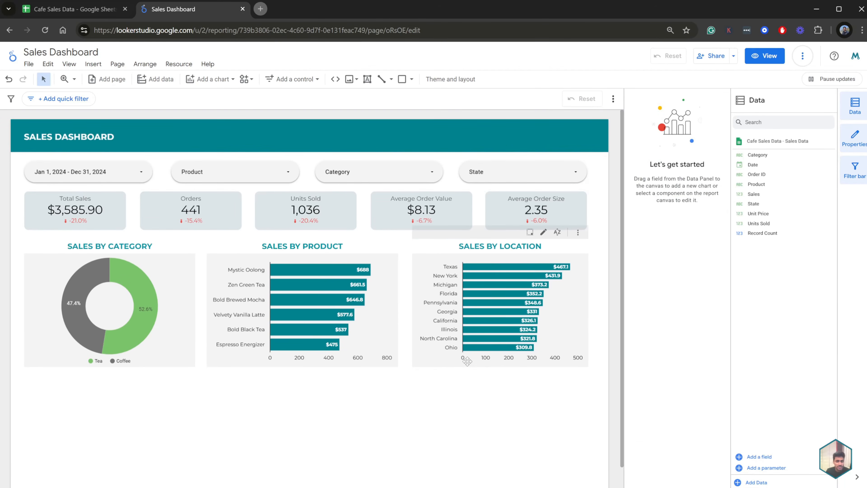
pyautogui.scroll(-1, 467, 361)
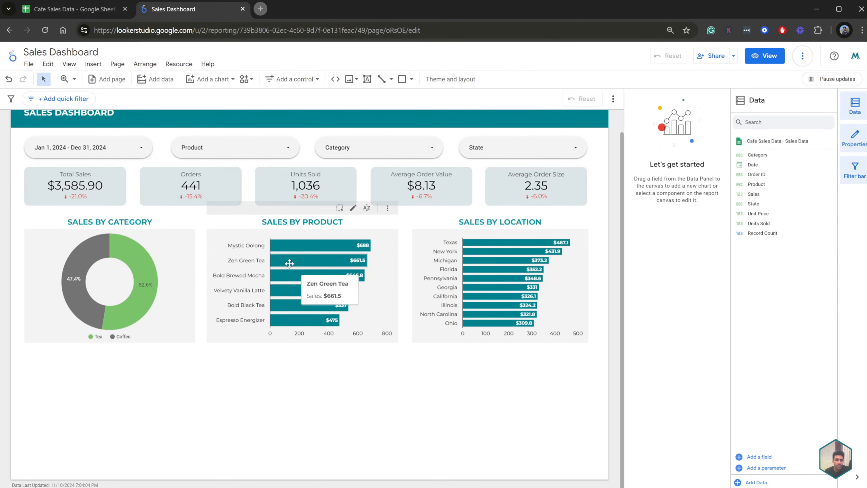
pyautogui.click(210, 79)
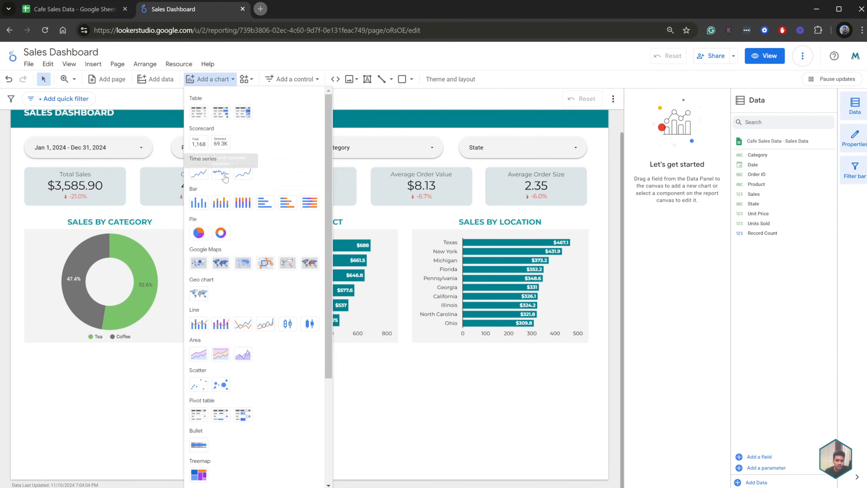
pyautogui.click(216, 209)
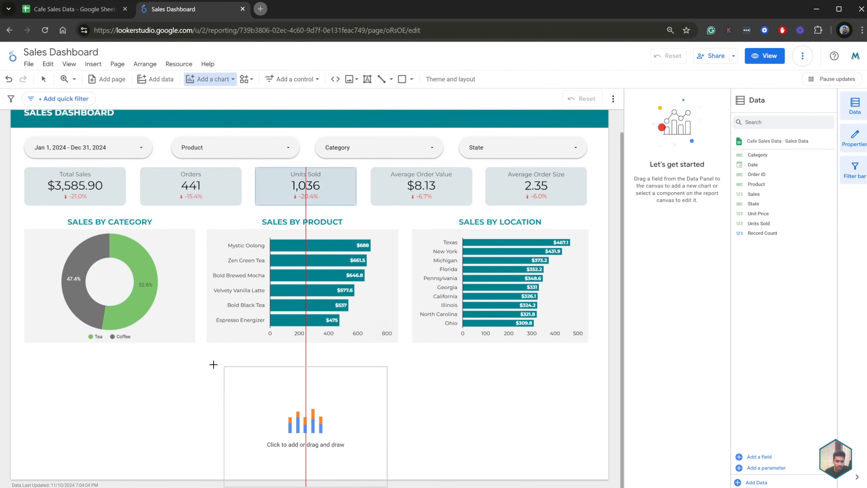
pyautogui.press('Escape')
pyautogui.click(251, 374)
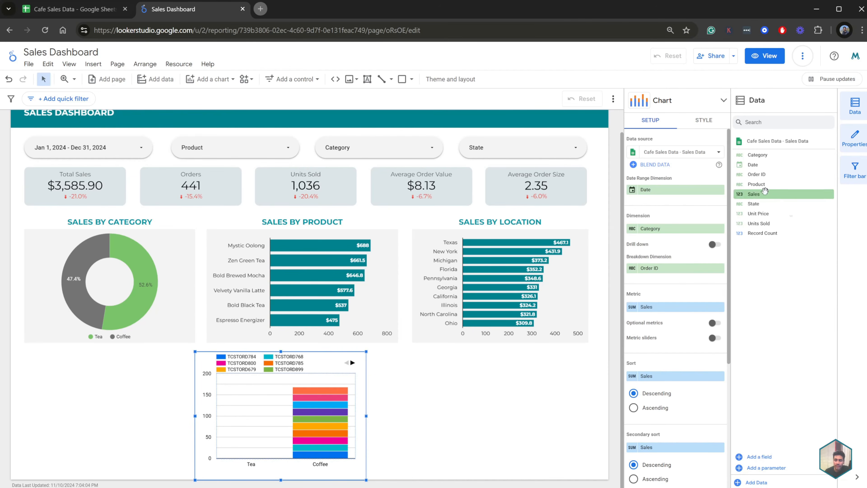
# Step: Set the stacked column chart's dimension to Date and its date data type to Month
pyautogui.moveTo(763, 160); pyautogui.dragTo(658, 229)
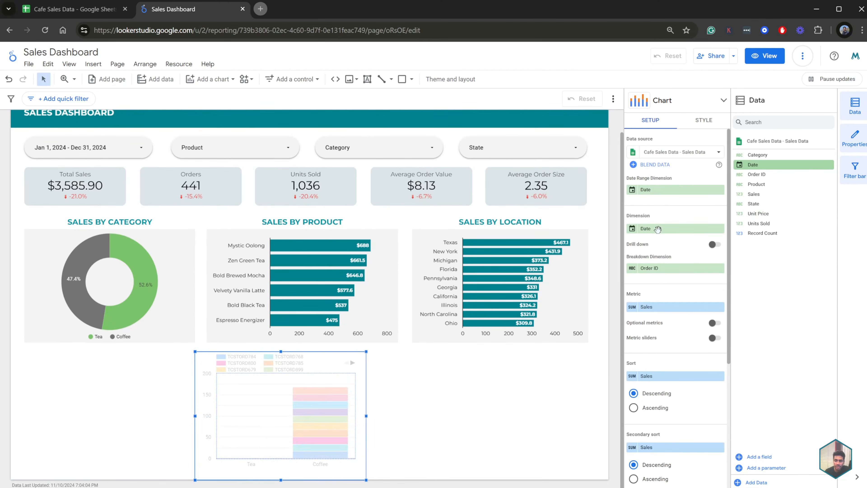
pyautogui.click(659, 229)
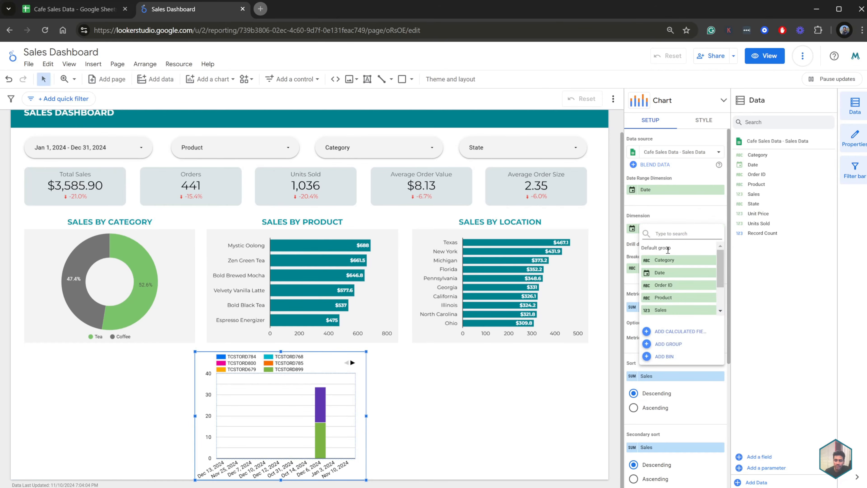
pyautogui.click(648, 219)
pyautogui.click(632, 228)
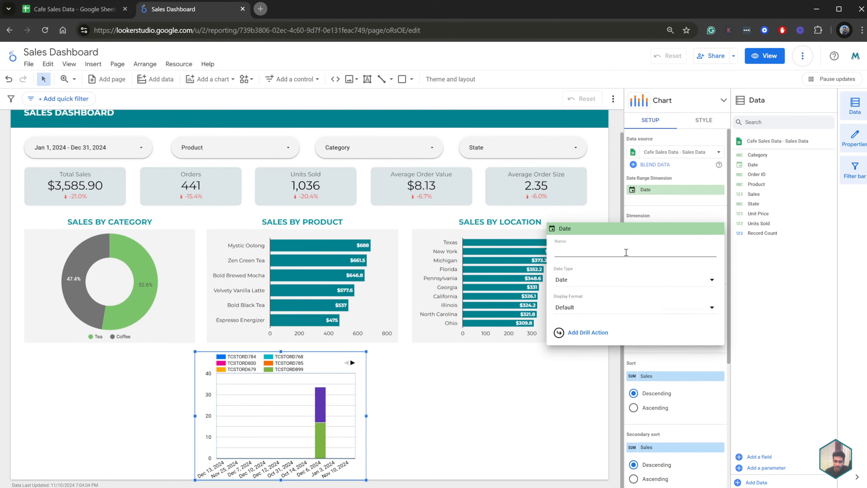
pyautogui.click(574, 283)
pyautogui.moveTo(656, 316)
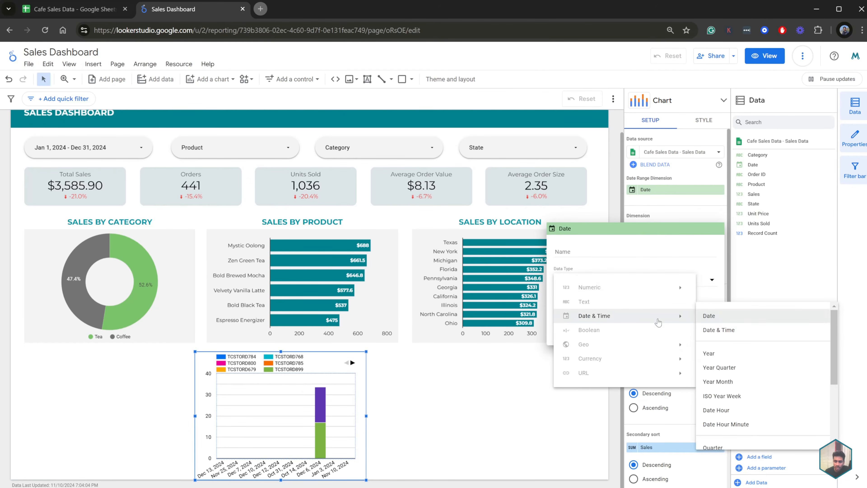
pyautogui.scroll(-3, 732, 367)
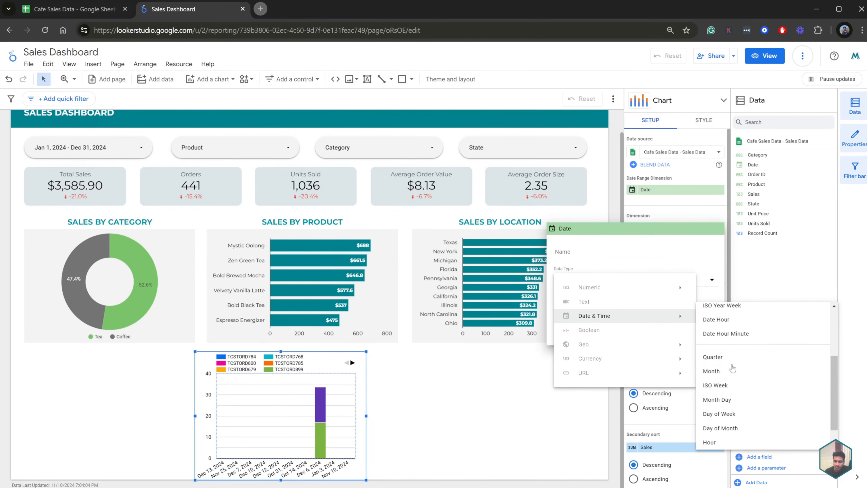
pyautogui.click(724, 354)
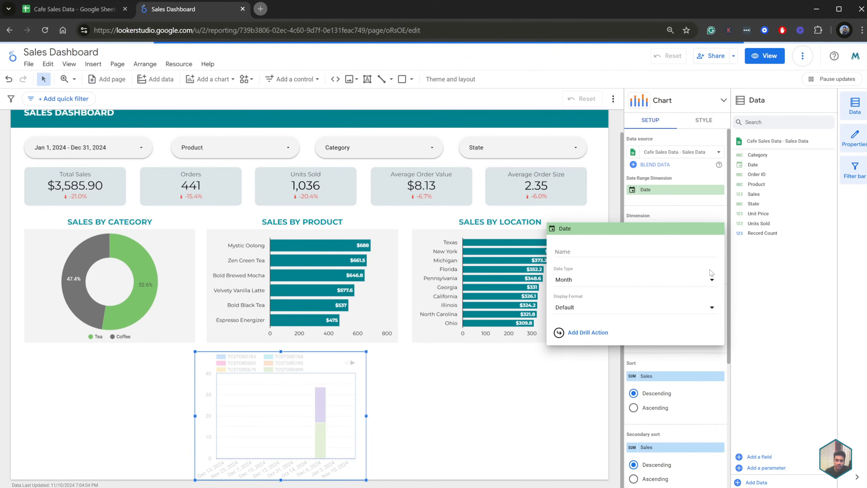
pyautogui.click(719, 214)
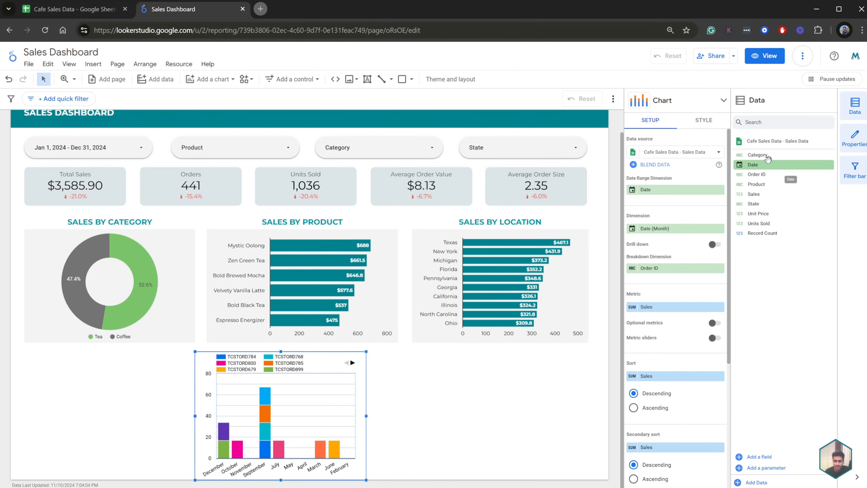
# Step: Set the monthly chart's breakdown dimension to Category and sort it by Date (Month) in ascending order
pyautogui.moveTo(769, 155); pyautogui.dragTo(676, 271)
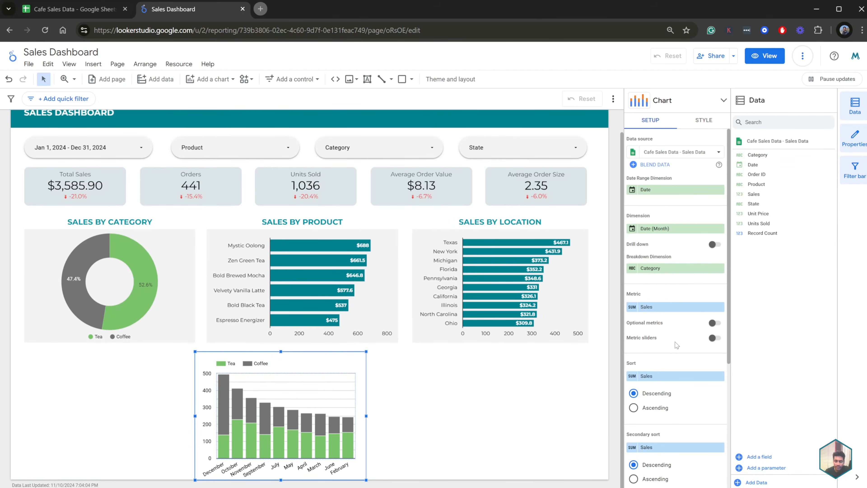
pyautogui.scroll(-2, 690, 305)
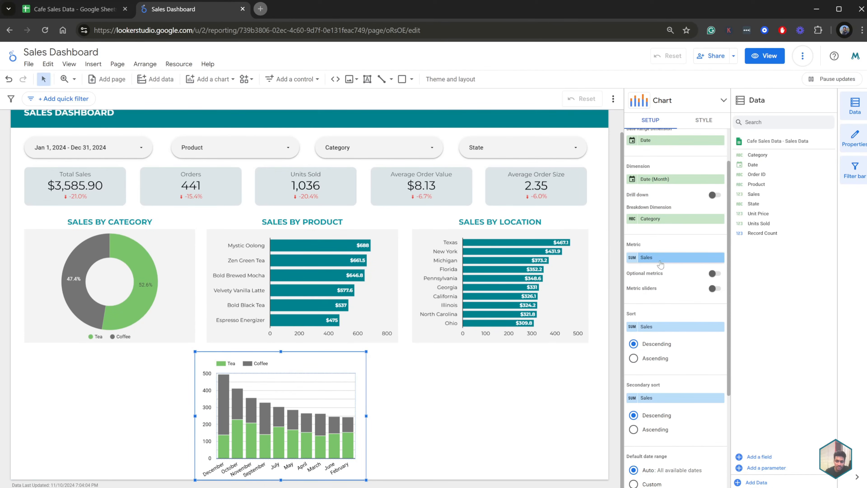
pyautogui.scroll(-2, 660, 265)
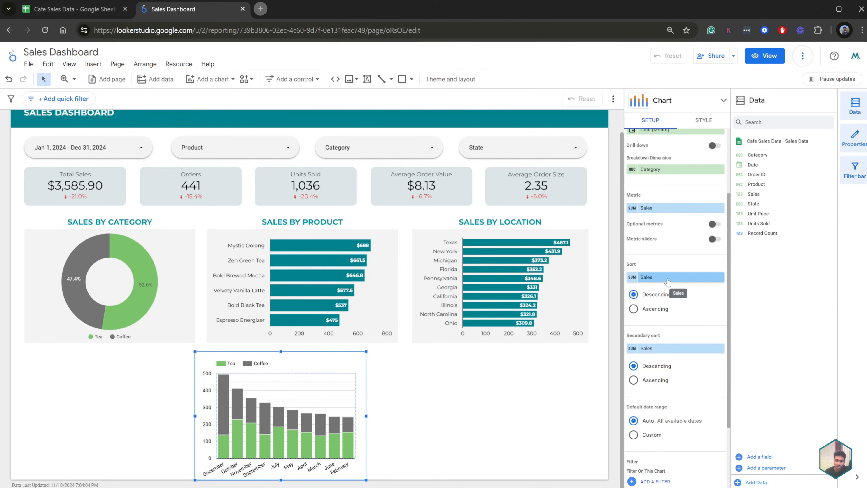
pyautogui.click(668, 281)
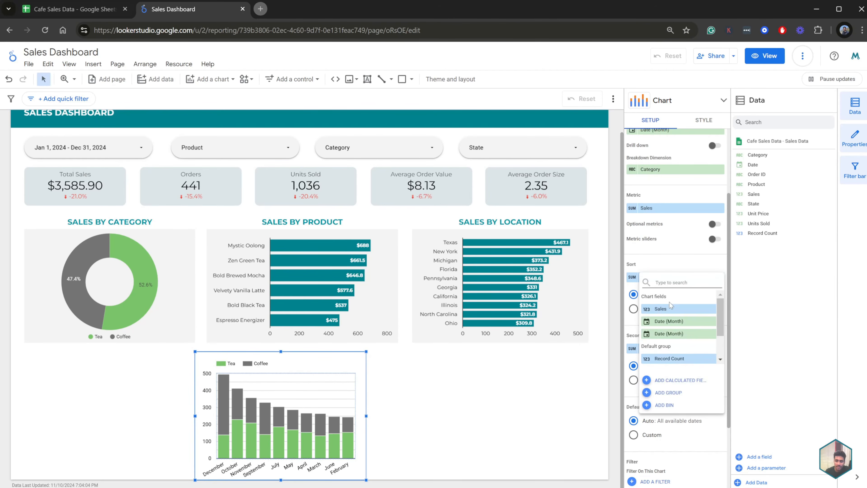
pyautogui.click(671, 324)
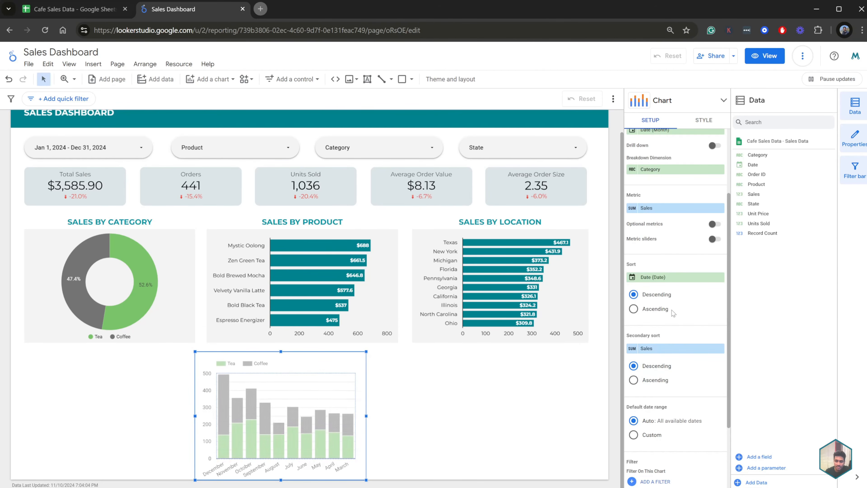
pyautogui.click(656, 310)
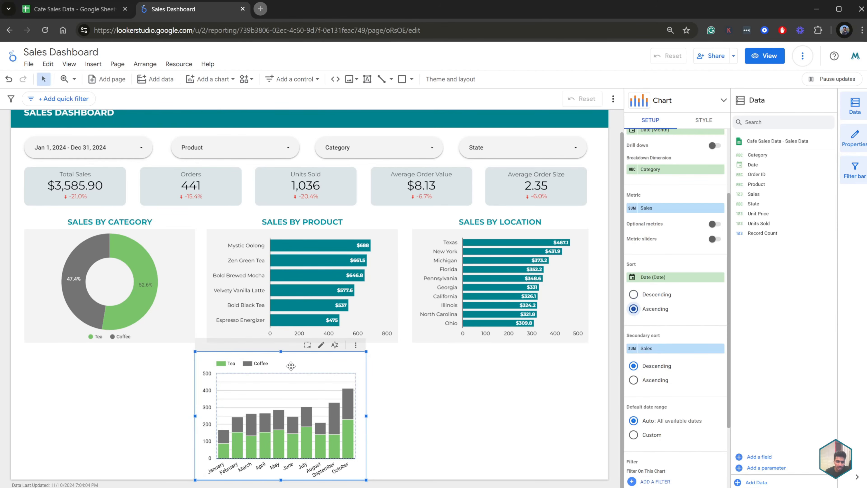
# Step: Move the monthly chart under the SALES BY CATEGORY chart and widen it to the outer edge of the SALES BY LOCATION chart
pyautogui.moveTo(291, 366); pyautogui.dragTo(120, 363)
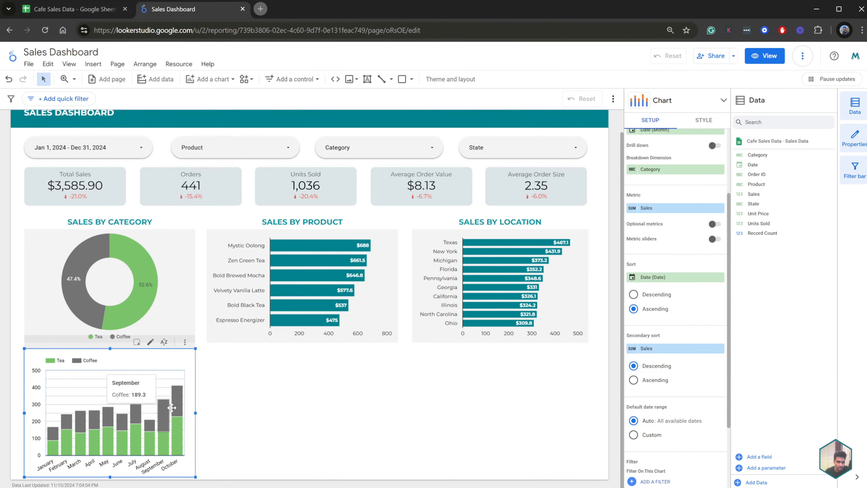
pyautogui.moveTo(195, 413); pyautogui.dragTo(588, 413)
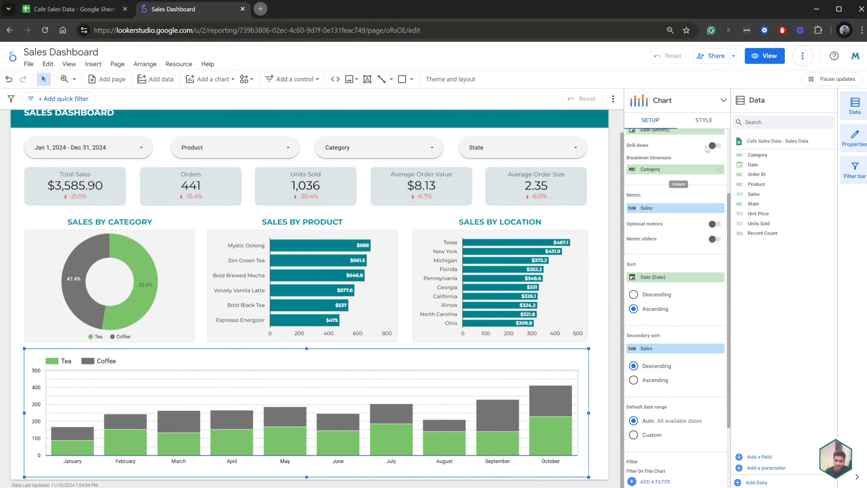
# Step: Make the monthly stacked chart's gridlines transparent
pyautogui.click(706, 120)
pyautogui.scroll(-7, 717, 287)
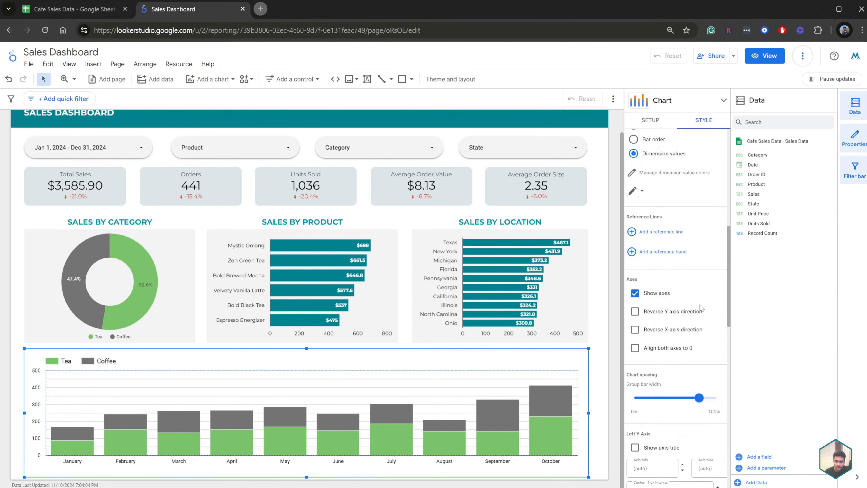
pyautogui.scroll(-10, 700, 308)
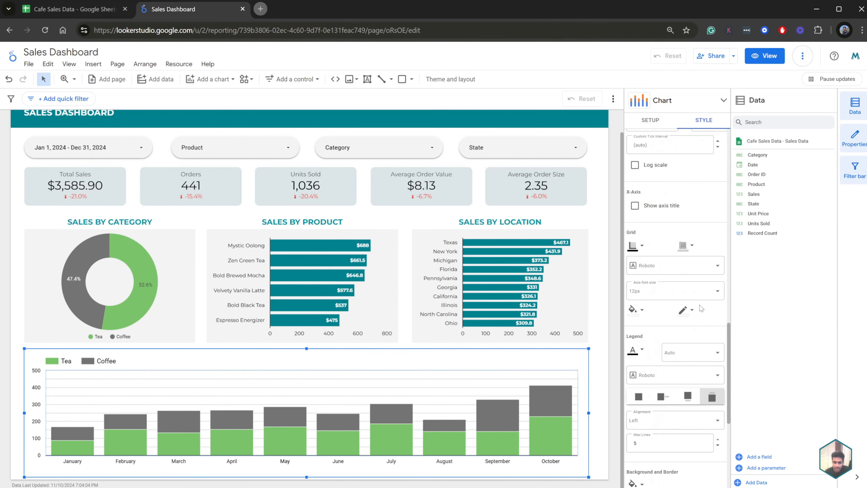
pyautogui.click(684, 246)
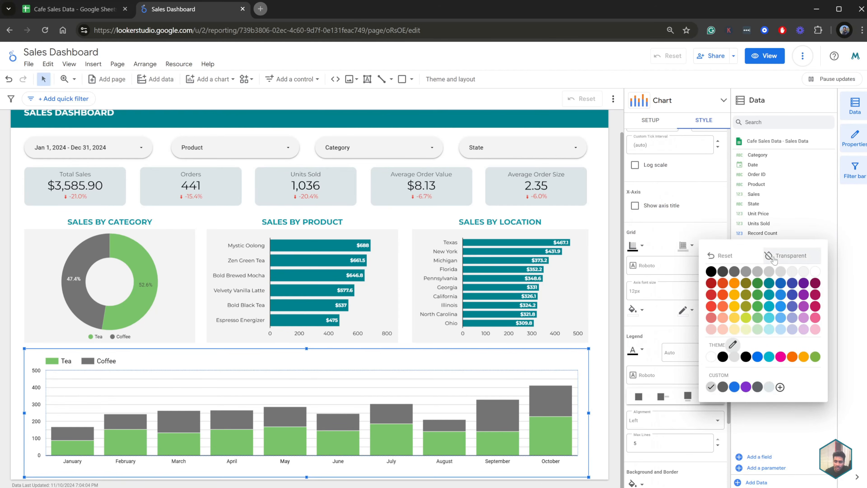
pyautogui.click(786, 260)
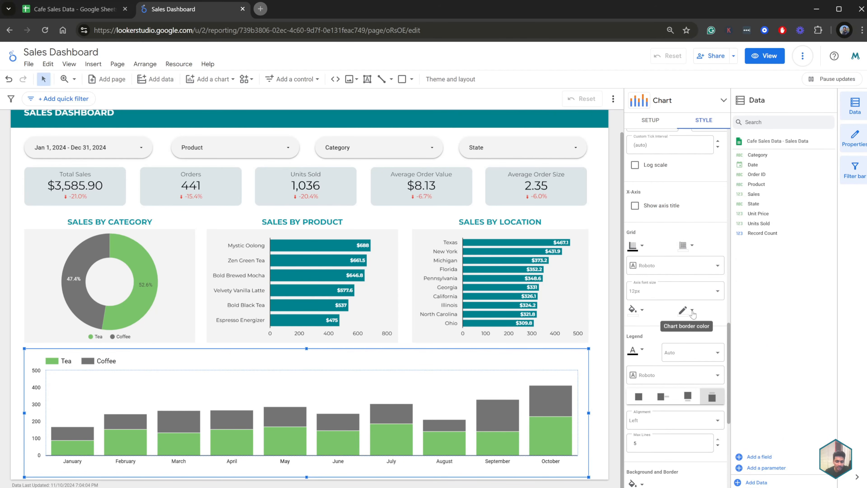
pyautogui.click(526, 389)
# Step: Raise the monthly chart's number of bars to 100 so that every month fits
pyautogui.moveTo(62, 435)
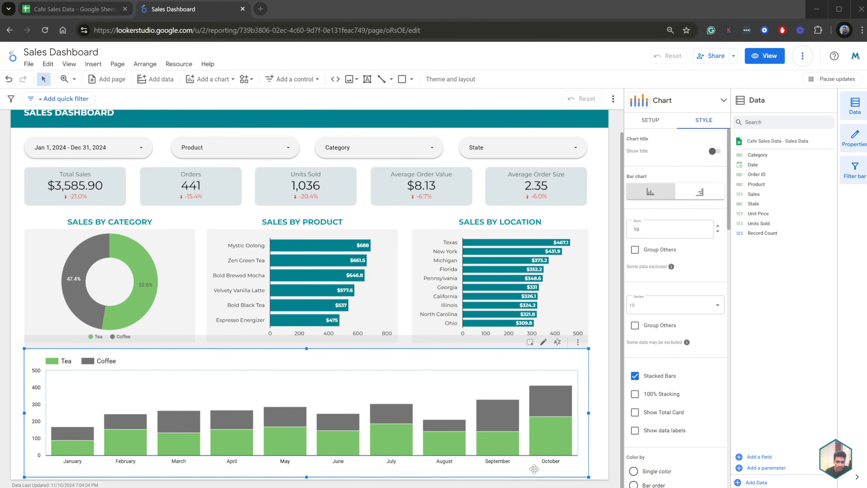
pyautogui.moveTo(555, 409)
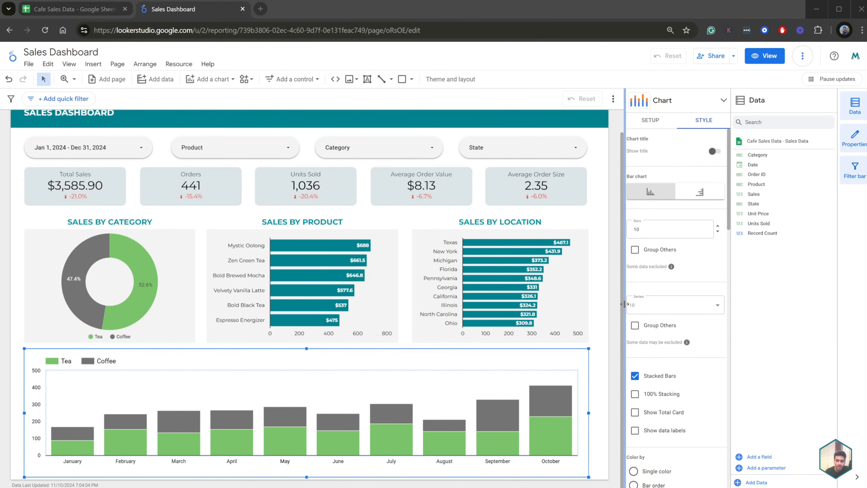
pyautogui.doubleClick(643, 229)
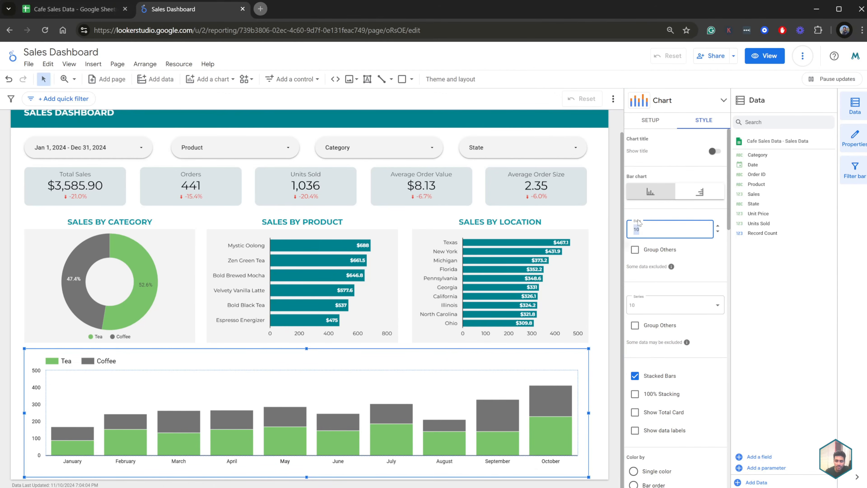
pyautogui.click(663, 232)
pyautogui.moveTo(649, 229); pyautogui.dragTo(619, 227)
pyautogui.click(614, 248)
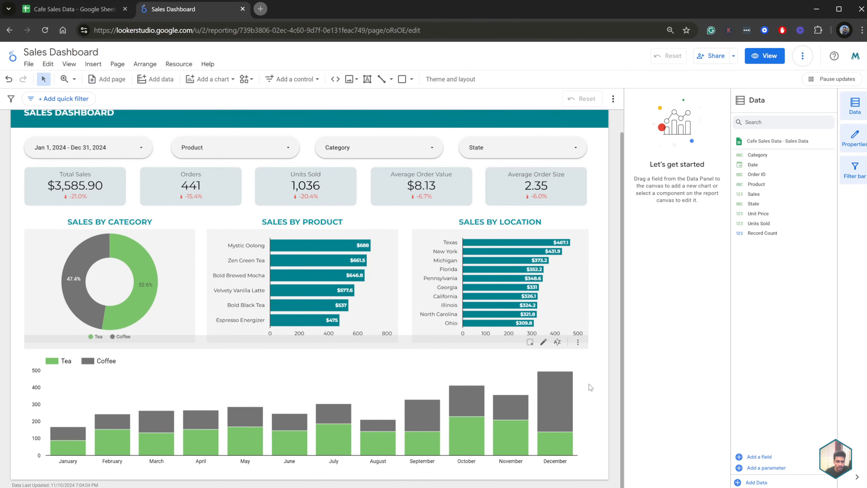
# Step: Give the monthly stacked chart the same light gray background as the charts above it
pyautogui.click(584, 366)
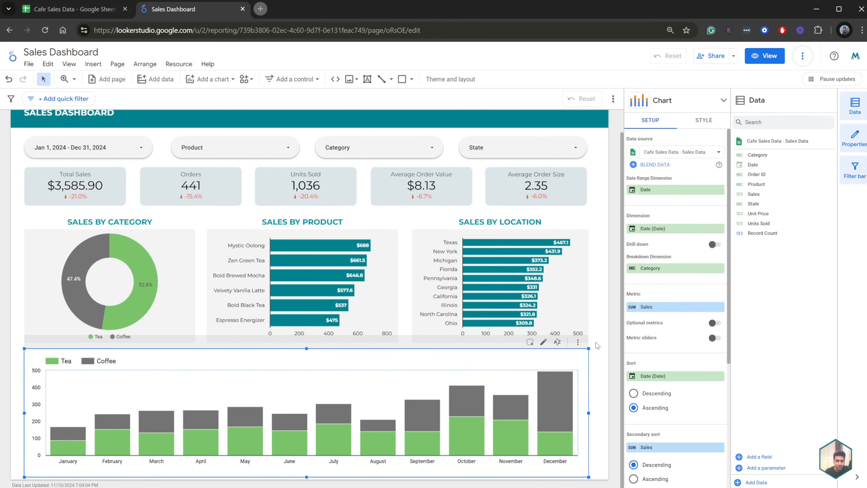
pyautogui.click(703, 120)
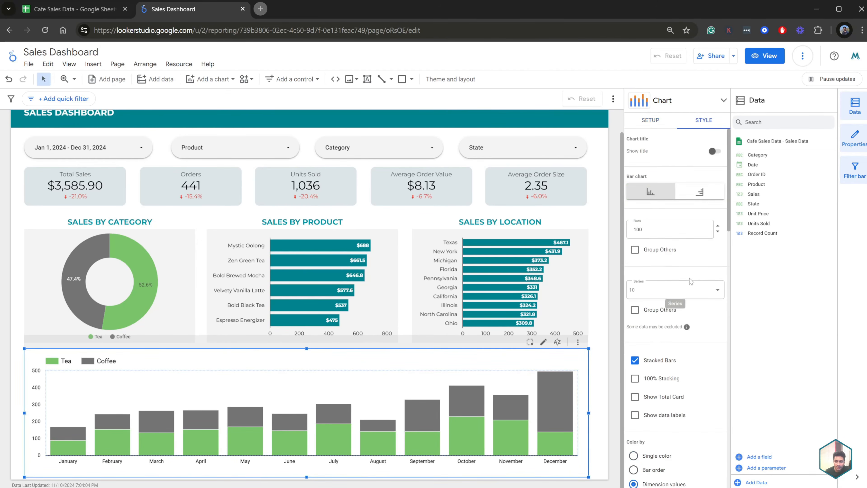
pyautogui.scroll(-15, 697, 270)
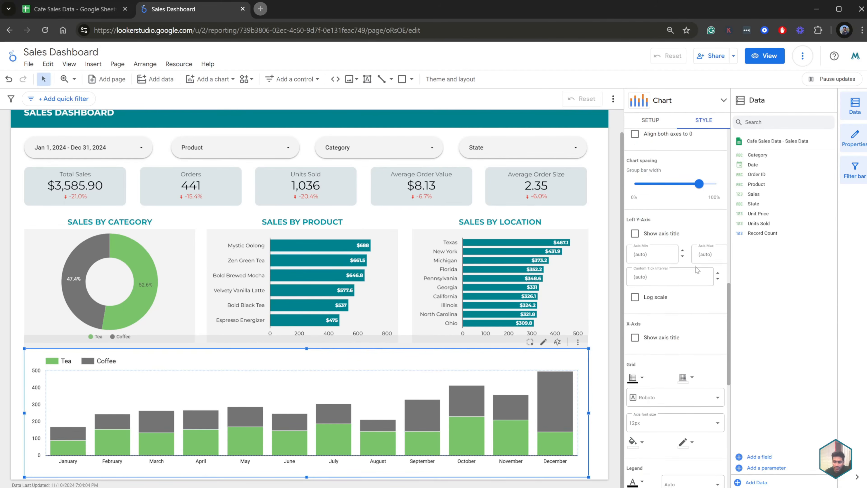
pyautogui.scroll(-8, 683, 280)
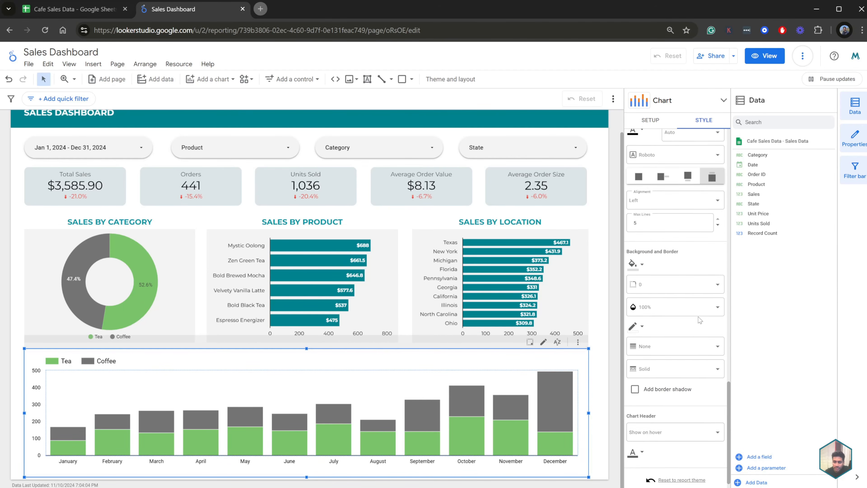
pyautogui.click(642, 249)
pyautogui.click(749, 279)
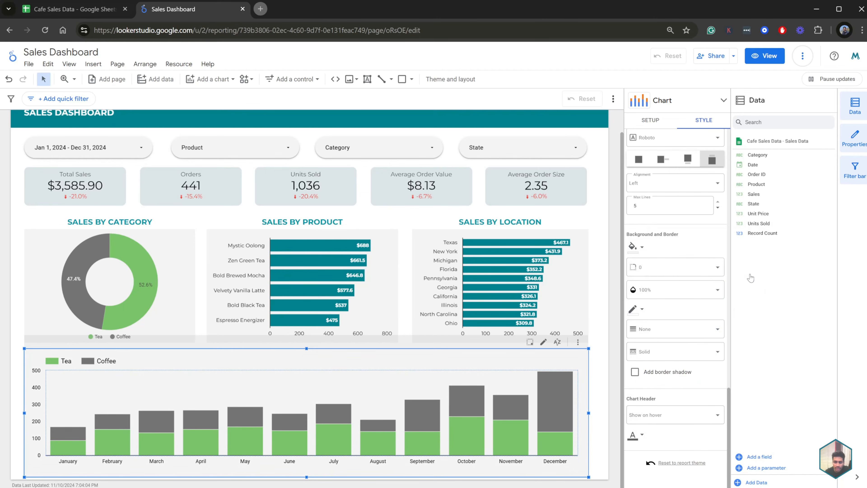
# Step: Show a title on the monthly stacked chart and set its text to "MONTHLY SALES TREND"
pyautogui.scroll(10, 679, 280)
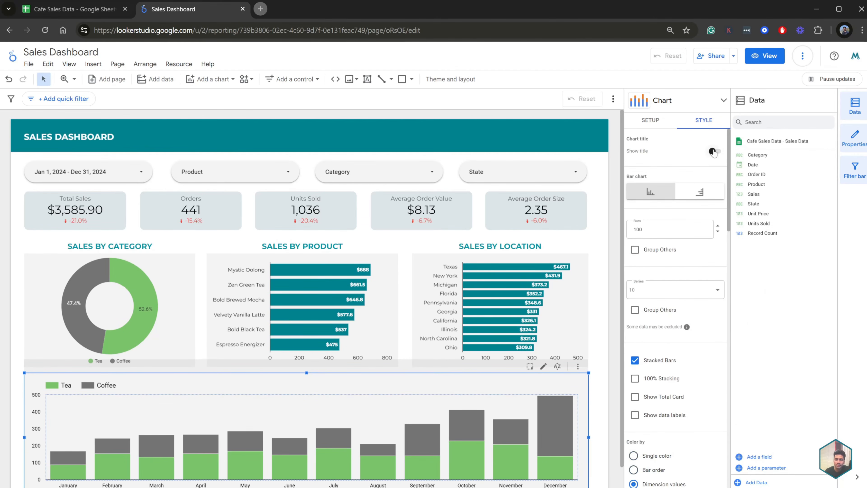
pyautogui.click(714, 151)
pyautogui.click(678, 171)
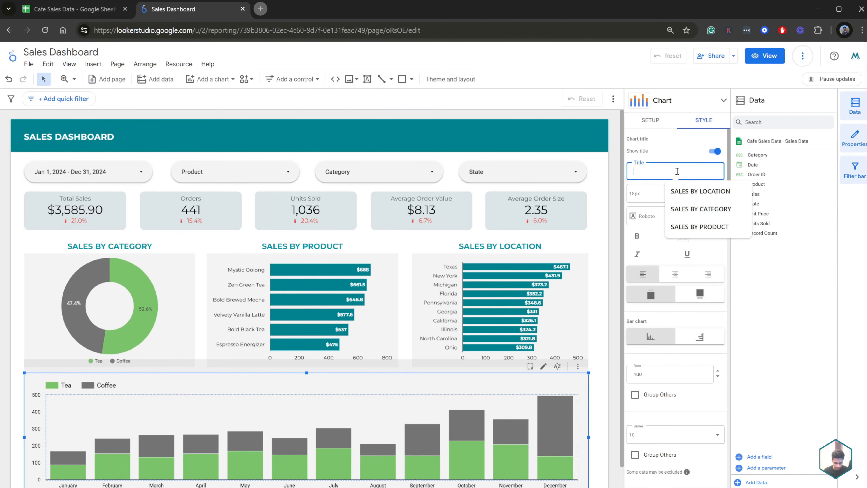
pyautogui.press('capslock')
pyautogui.write('month')
pyautogui.press('capslock')
pyautogui.press('BackSpace')
pyautogui.press('BackSpace')
pyautogui.press('BackSpace')
pyautogui.press('BackSpace')
pyautogui.press('BackSpace')
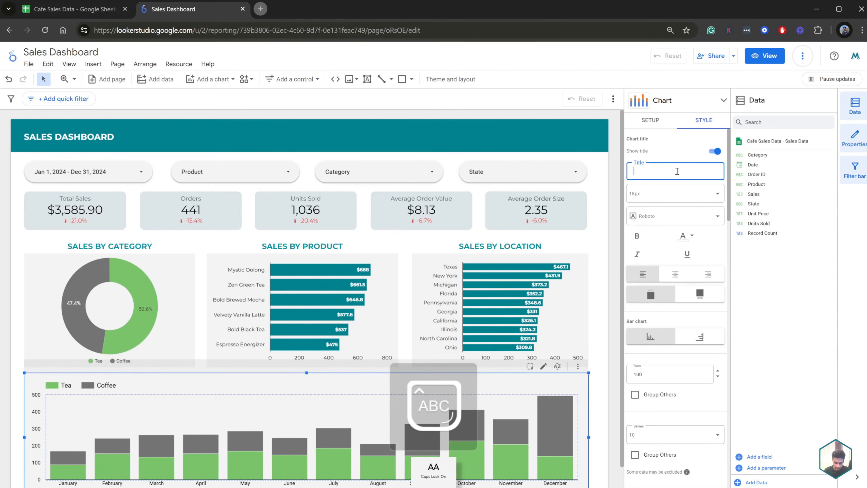
pyautogui.write('MONTHLY SALES TRE')
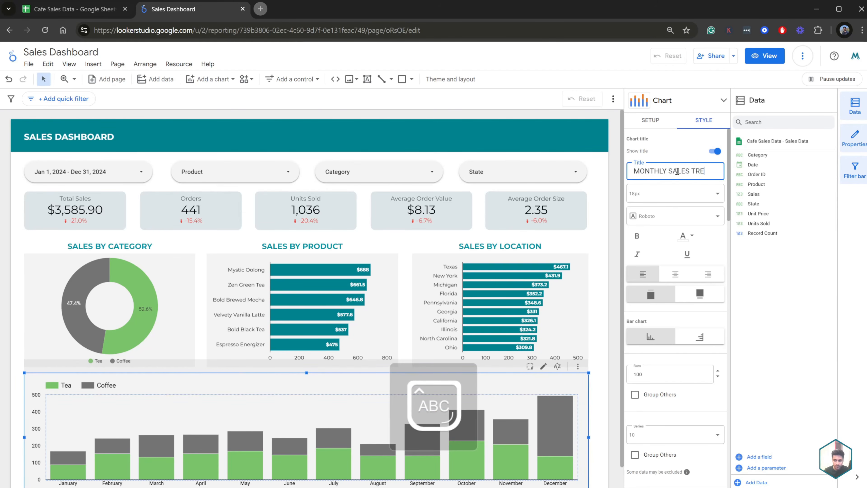
pyautogui.write('ND')
# Step: Make the MONTHLY SALES TREND title bold and set its font to Montserrat
pyautogui.click(637, 237)
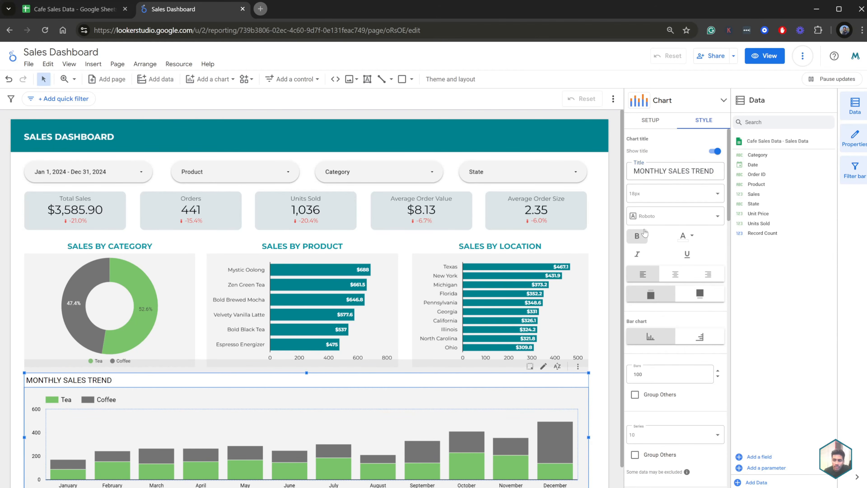
pyautogui.click(669, 216)
pyautogui.scroll(-10, 678, 277)
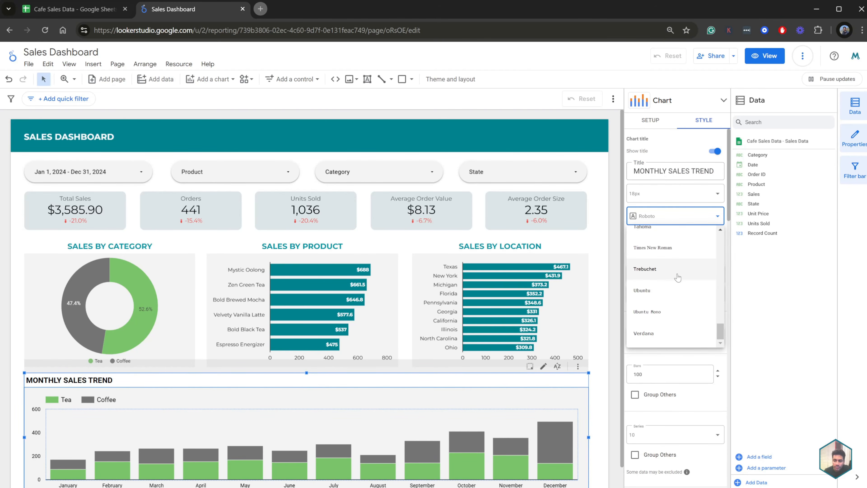
pyautogui.scroll(5, 679, 297)
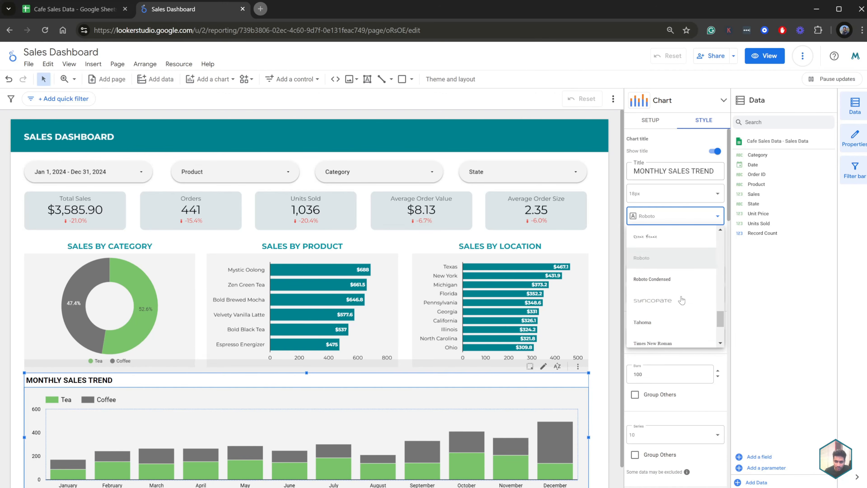
pyautogui.scroll(-3, 679, 294)
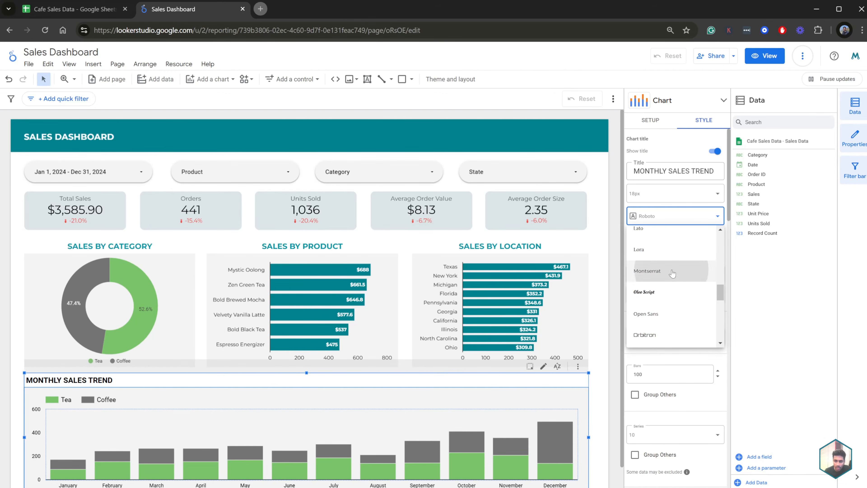
pyautogui.click(666, 272)
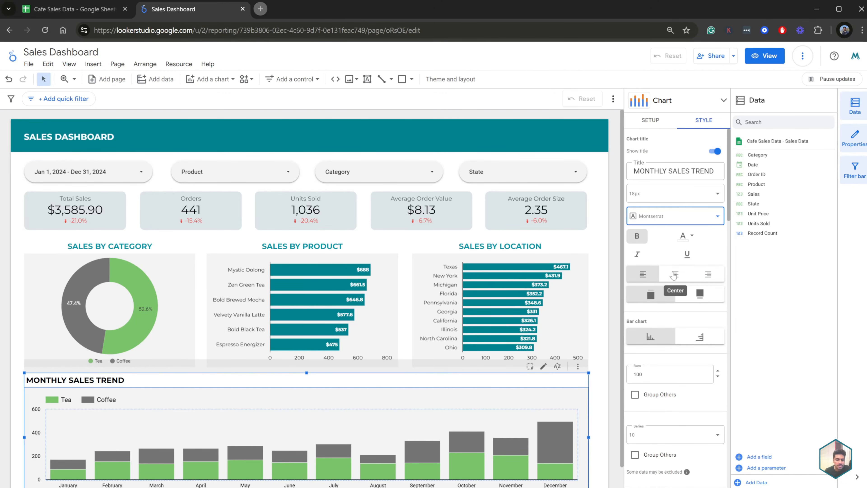
# Step: Center the MONTHLY SALES TREND title and color it teal like the titles of the charts above
pyautogui.click(675, 274)
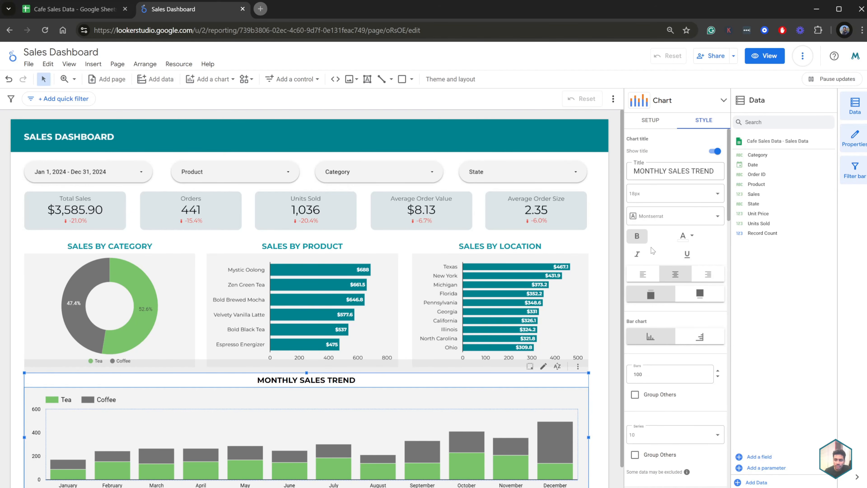
pyautogui.click(684, 235)
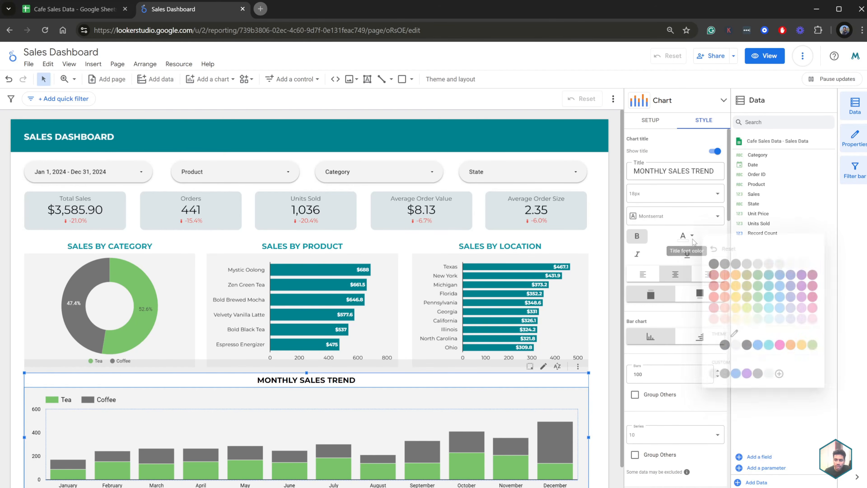
pyautogui.click(770, 285)
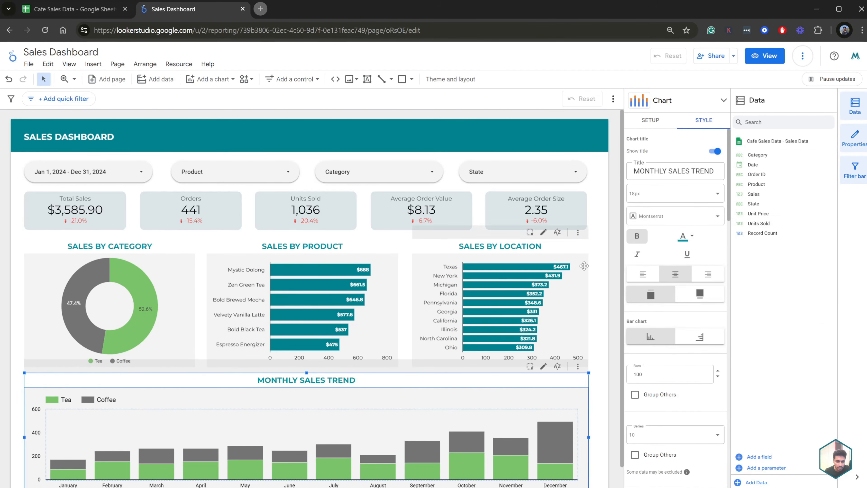
# Step: Turn on data labels for the bars of the monthly sales trend chart
pyautogui.scroll(-1, 770, 288)
pyautogui.scroll(-1, 666, 300)
pyautogui.scroll(-4, 666, 299)
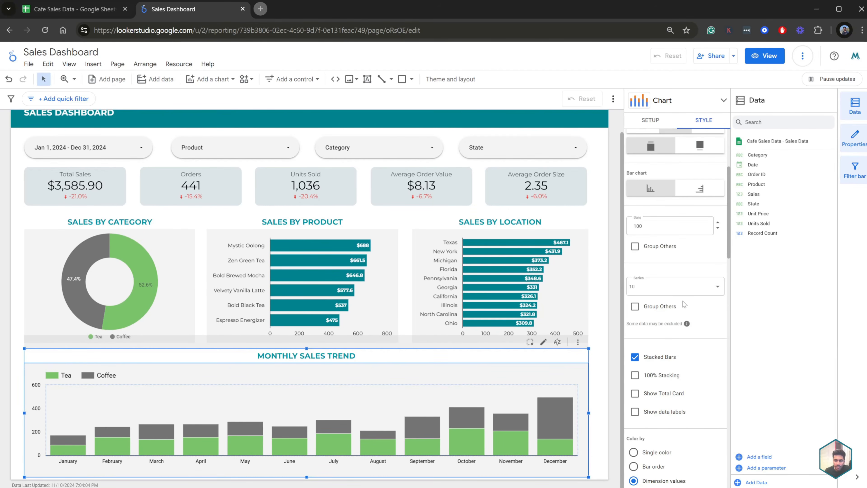
pyautogui.scroll(-1, 685, 303)
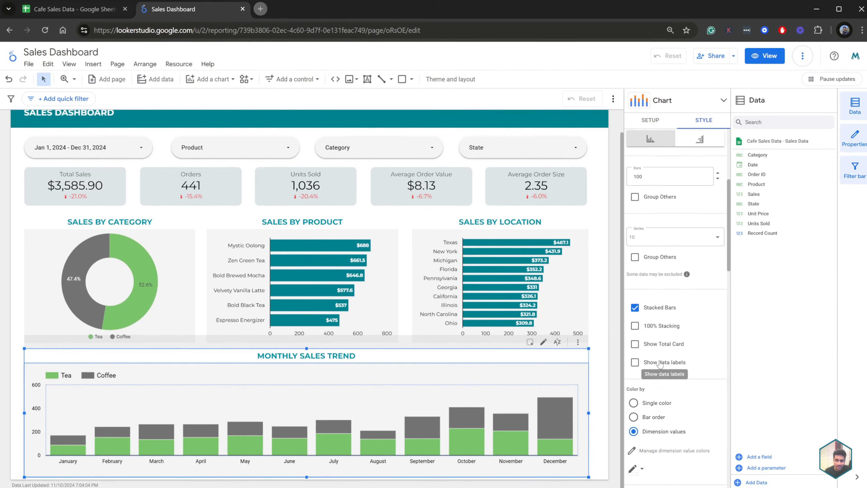
pyautogui.click(634, 362)
pyautogui.scroll(-3, 680, 342)
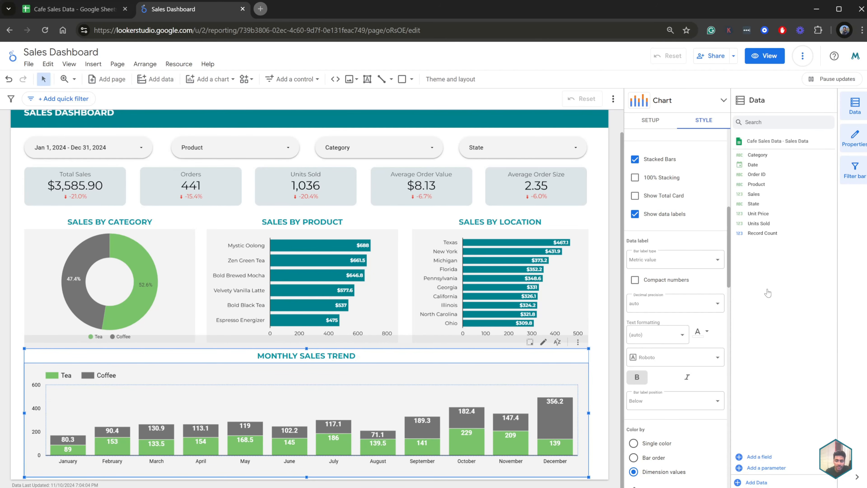
pyautogui.scroll(-3, 690, 274)
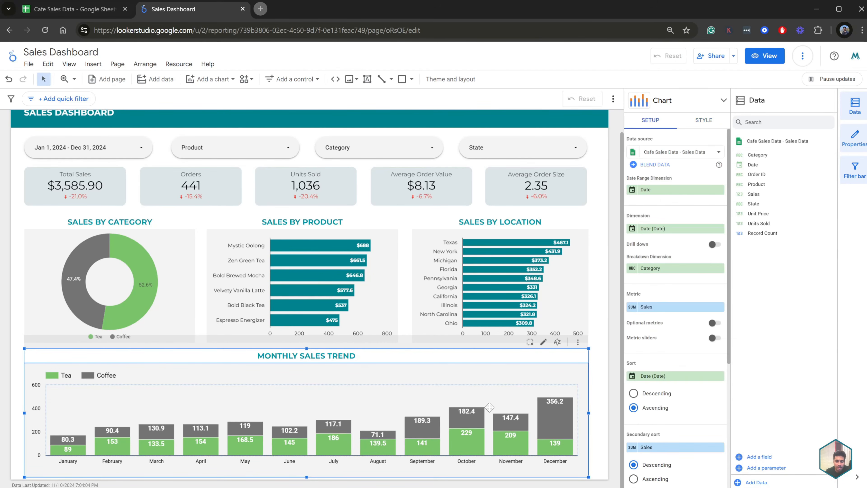
# Step: Set the data type of the monthly chart's Sales metric to Currency (USD - US Dollar ($))
pyautogui.scroll(1, 490, 407)
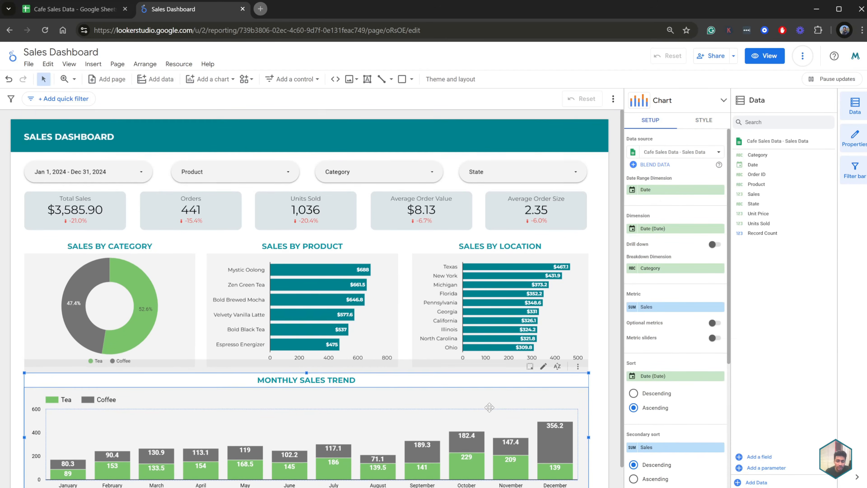
pyautogui.scroll(-1, 489, 407)
pyautogui.scroll(1, 536, 393)
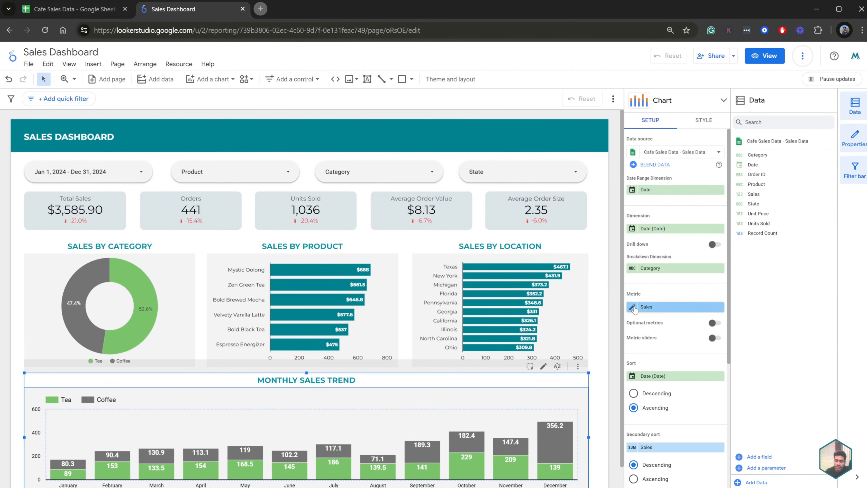
pyautogui.click(651, 307)
pyautogui.click(585, 291)
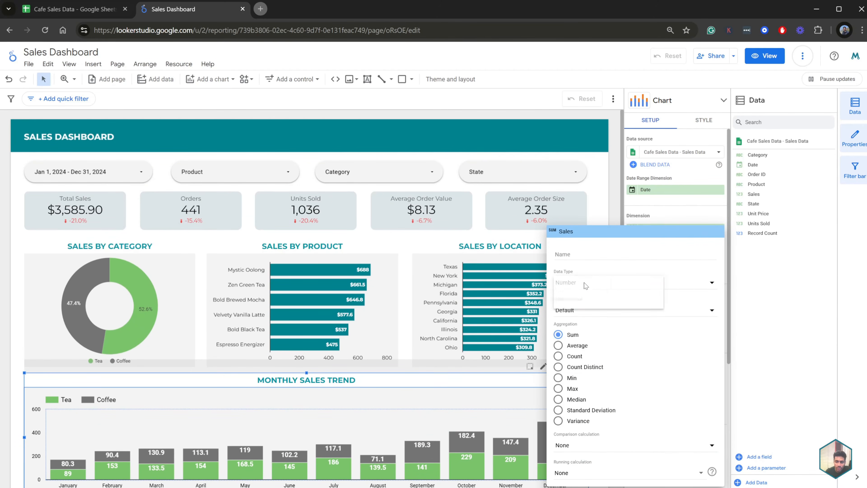
pyautogui.moveTo(593, 305)
pyautogui.scroll(-20, 747, 328)
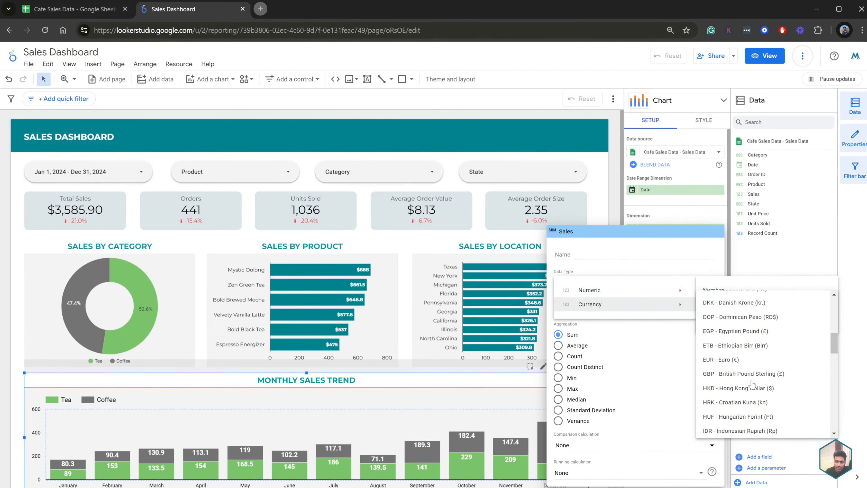
pyautogui.click(743, 352)
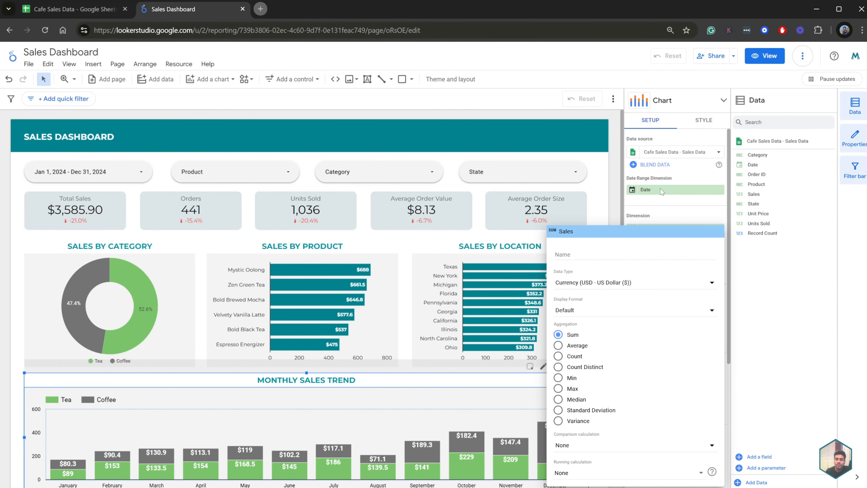
# Step: Set the decimal precision of the monthly chart's data labels to 0 and deselect the chart
pyautogui.click(709, 120)
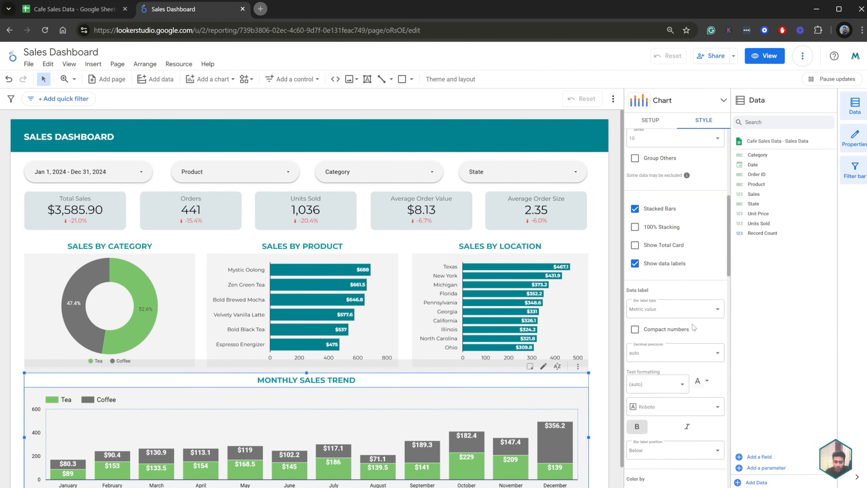
pyautogui.scroll(-3, 693, 328)
pyautogui.click(687, 255)
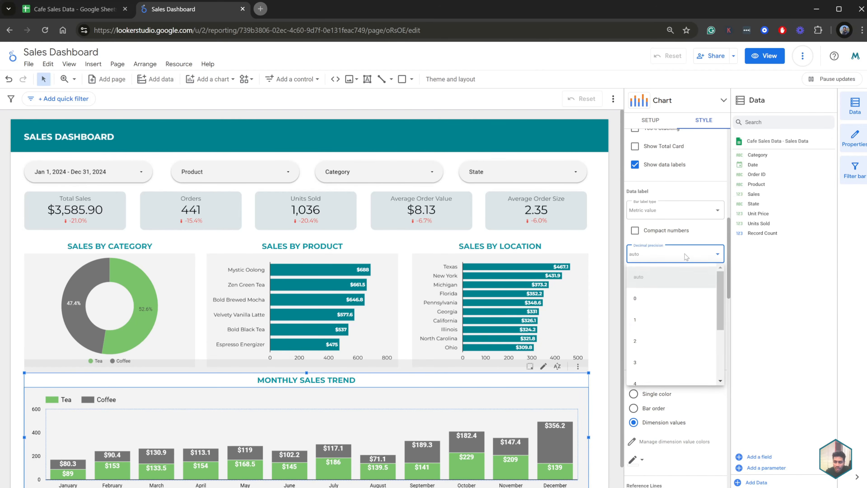
pyautogui.click(673, 300)
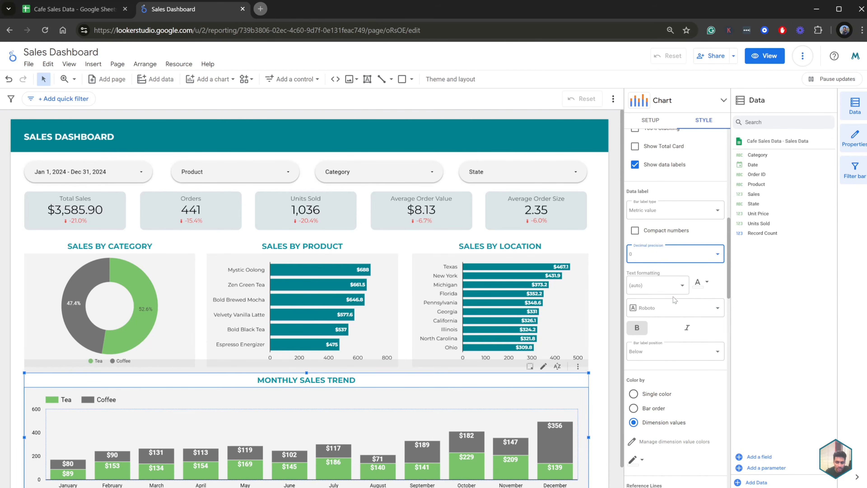
pyautogui.scroll(-1, 477, 419)
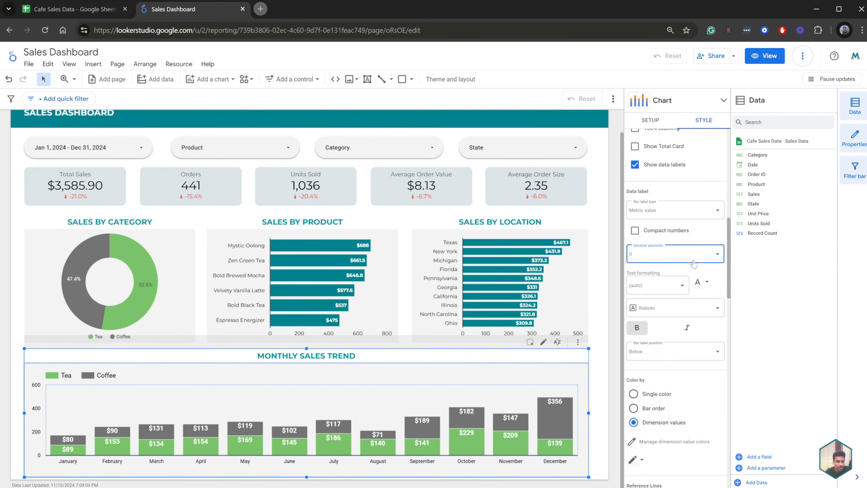
pyautogui.click(601, 329)
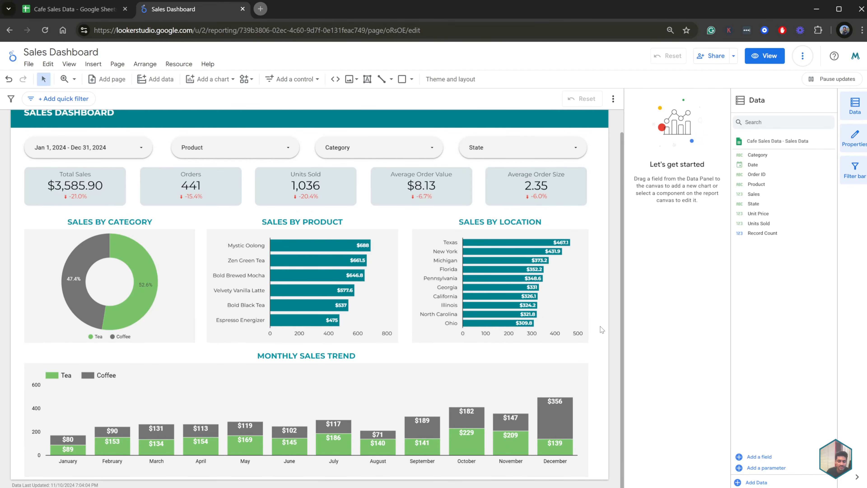
# Step: Check the finished dashboard layout and open the report in view mode
pyautogui.scroll(1, 602, 330)
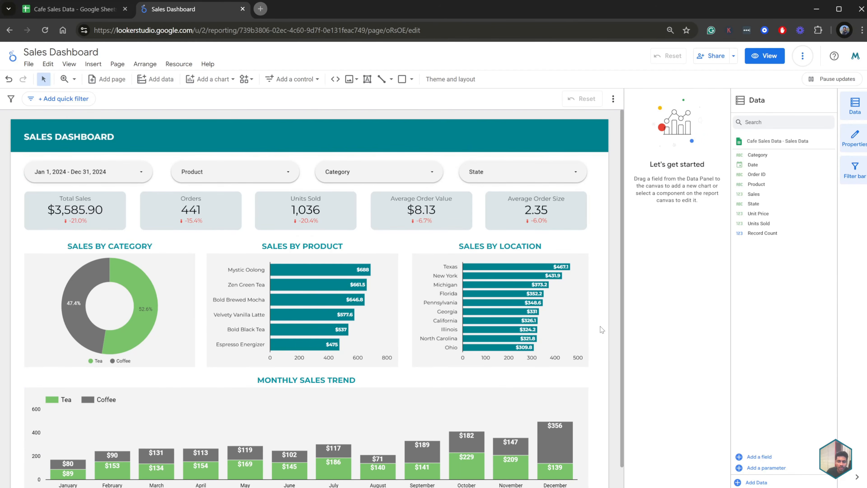
pyautogui.scroll(-1, 608, 320)
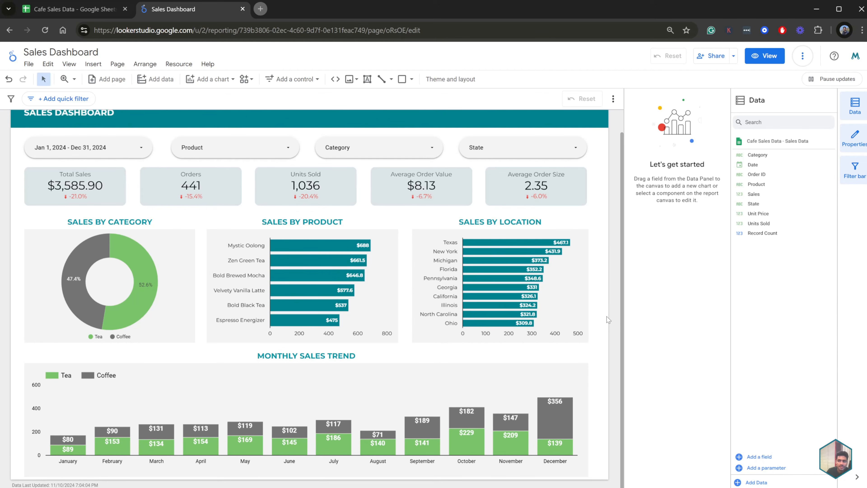
pyautogui.click(771, 60)
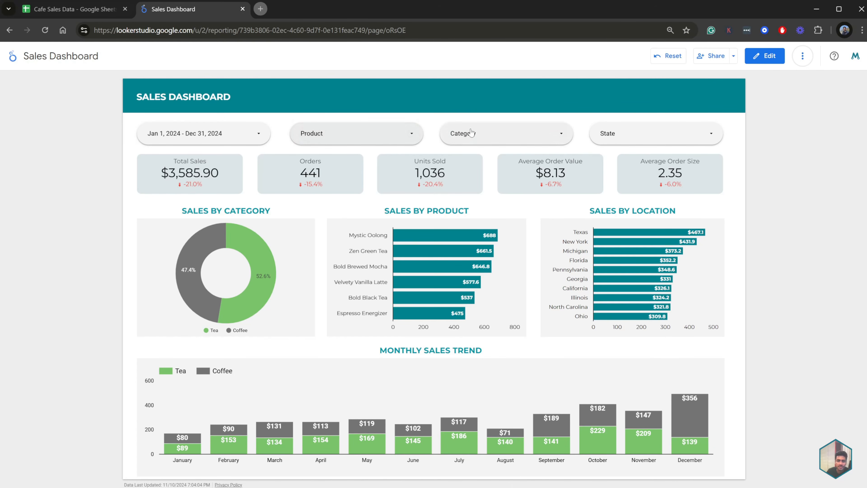
# Step: Filter the dashboard by product to show only Bold Black Tea
pyautogui.click(411, 134)
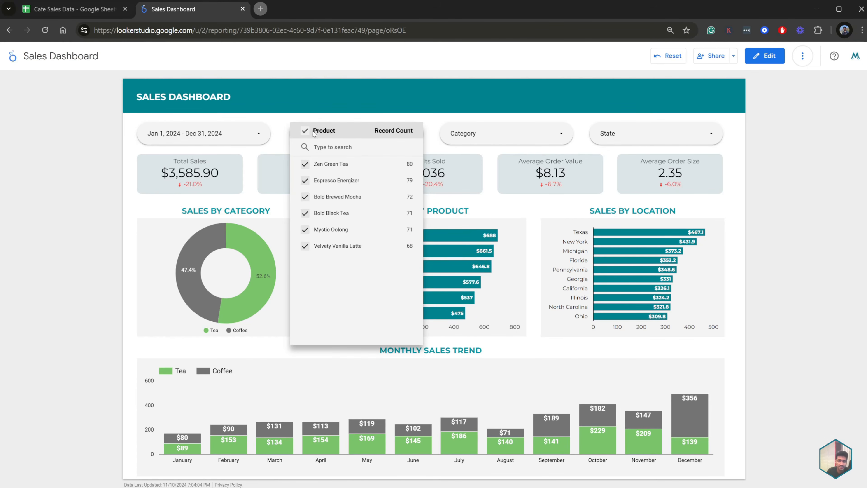
pyautogui.click(305, 130)
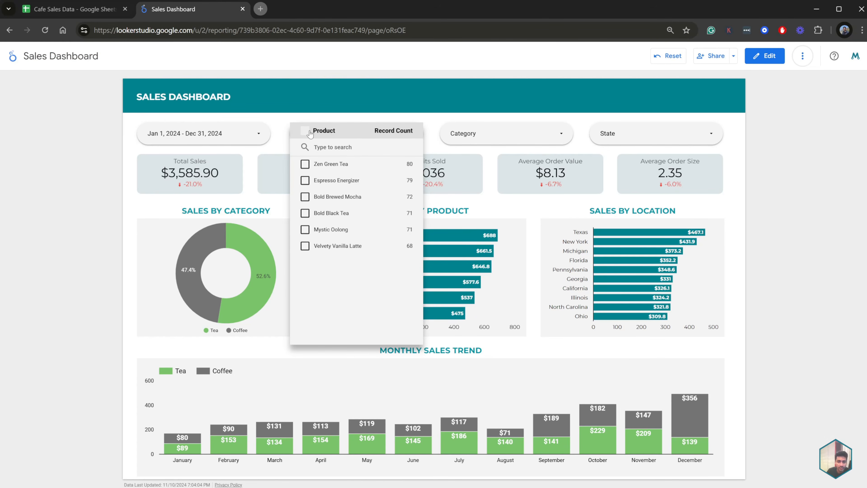
pyautogui.click(305, 213)
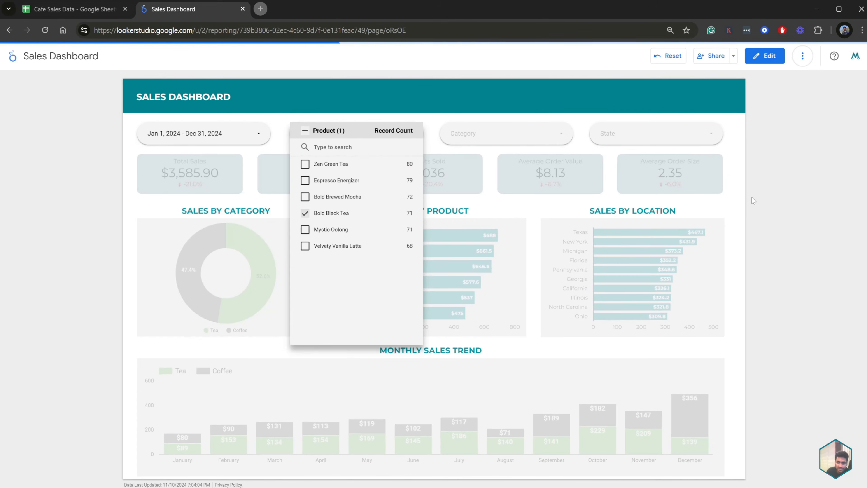
pyautogui.click(768, 194)
pyautogui.moveTo(603, 238)
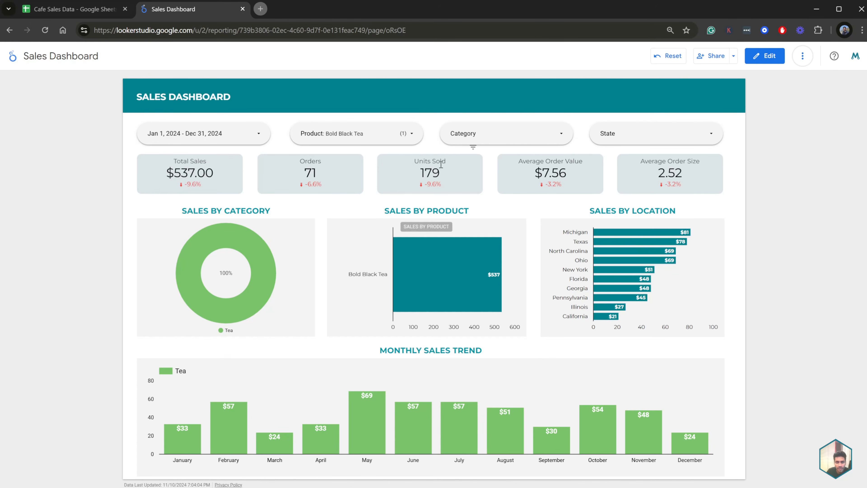
# Step: Clear the Bold Black Tea selection from the product filter so the dashboard covers all products
pyautogui.click(306, 134)
pyautogui.click(305, 133)
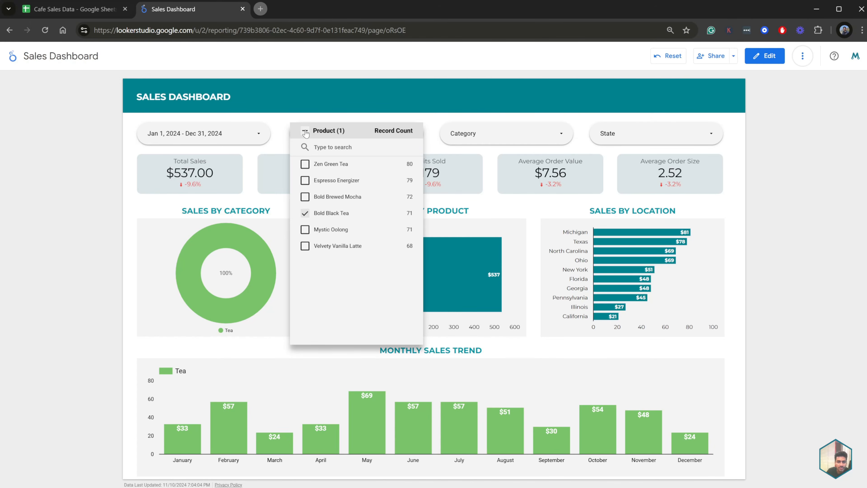
pyautogui.click(770, 209)
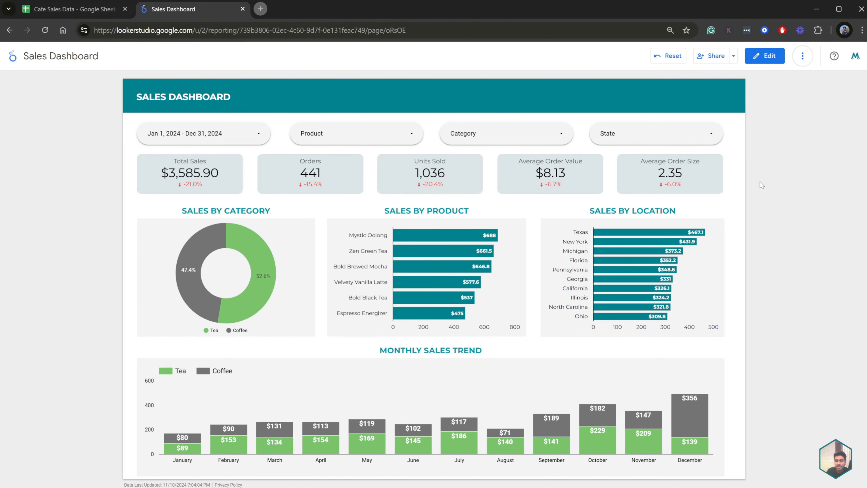
# Step: Examine the report's sharing settings and the available link access options, leaving the link restricted
pyautogui.click(715, 57)
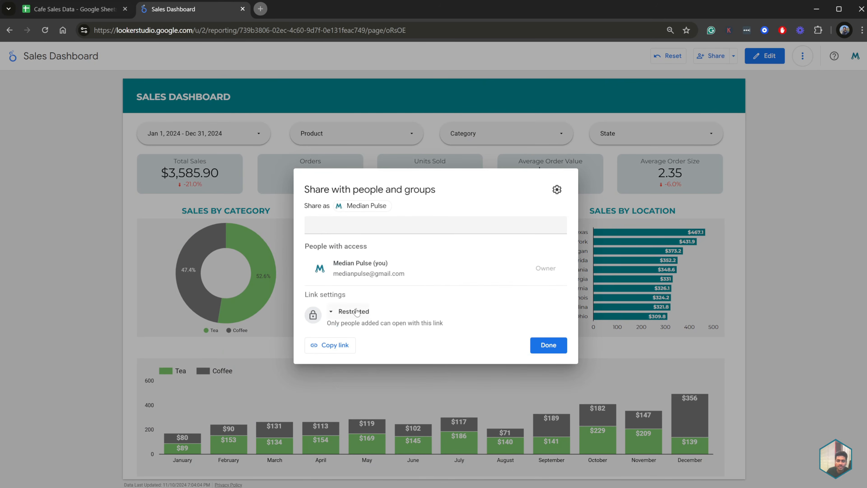
pyautogui.click(355, 311)
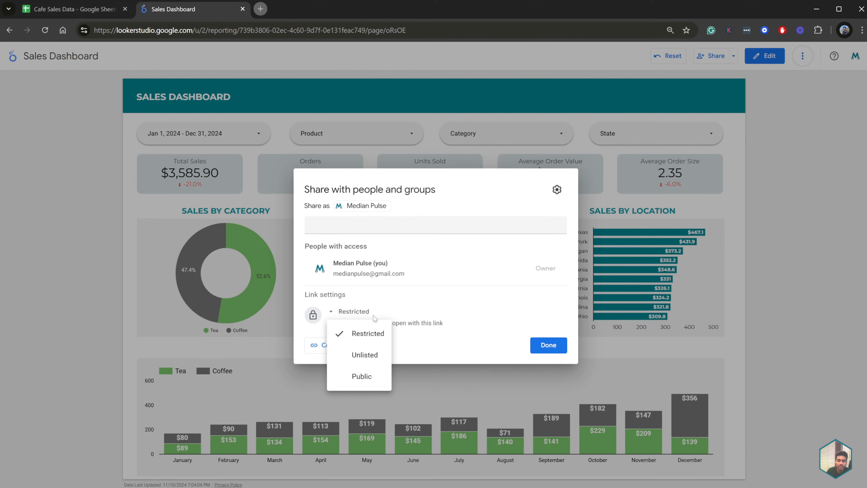
pyautogui.click(488, 328)
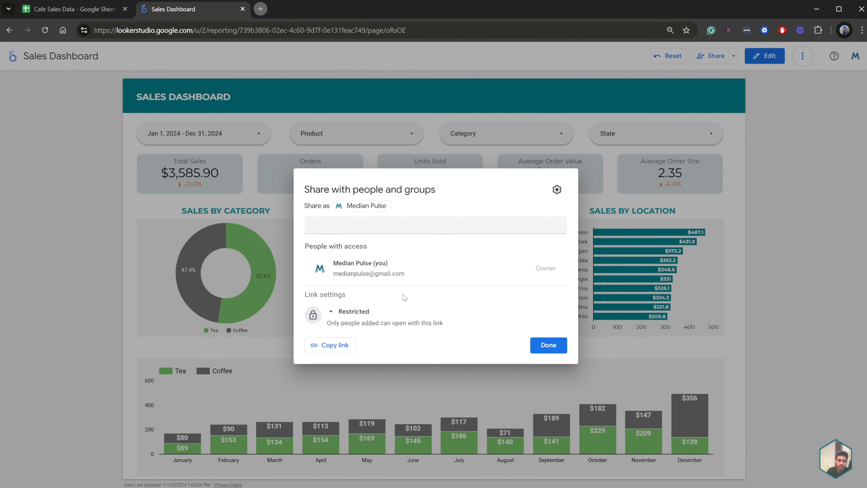
pyautogui.click(610, 183)
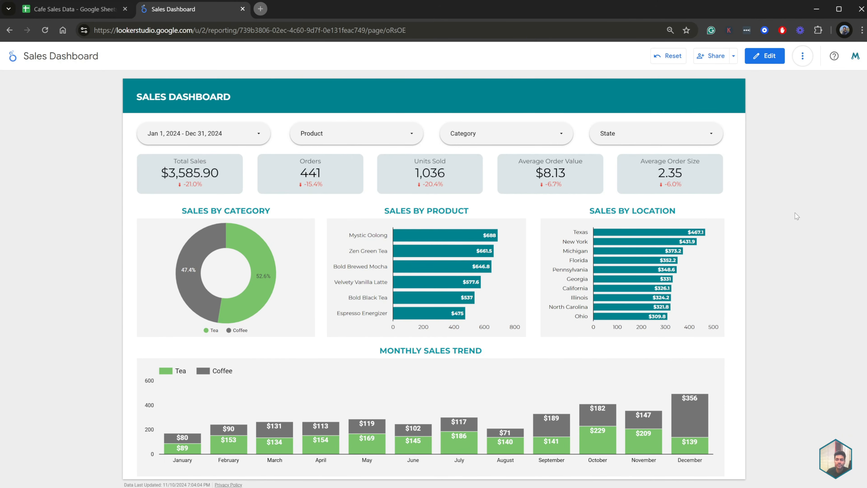